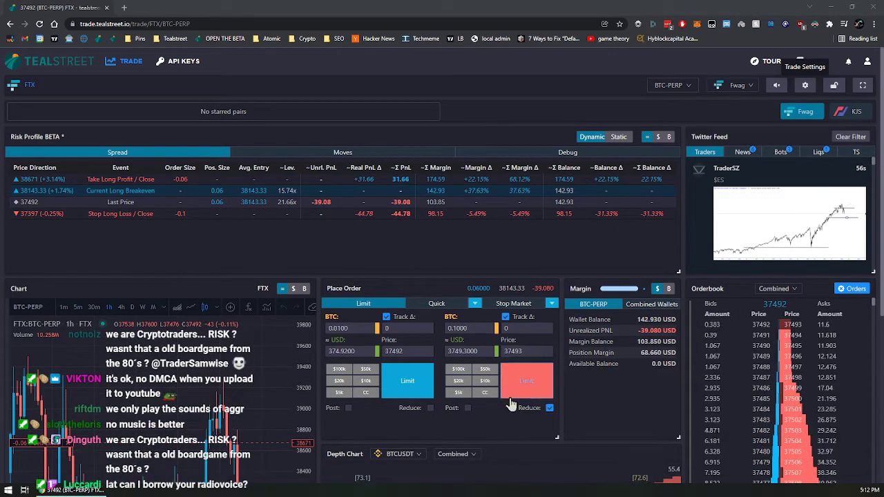
# Step: Scroll to the open 0.06 BTC-PERP long and its 38671 sell limit order
pyautogui.scroll(-3, 472, 432)
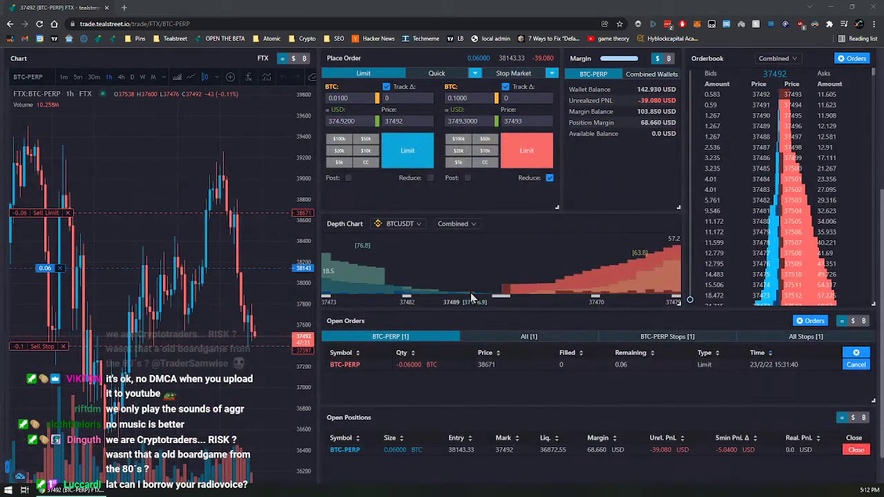
pyautogui.scroll(2, 257, 257)
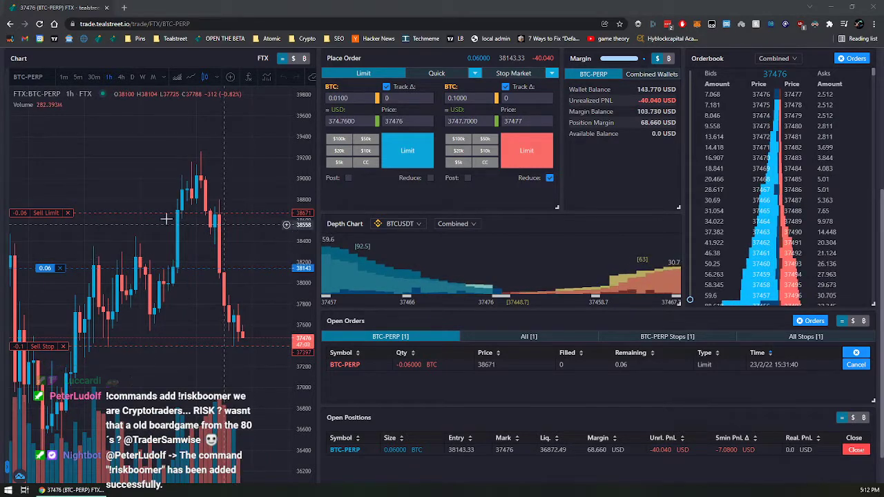
# Step: Measure the -683 (-1.79%) drop, then the 559 (1.49%) two-bar rise on the chart
pyautogui.keyDown('shift'); pyautogui.click(257, 269); pyautogui.keyUp('shift')
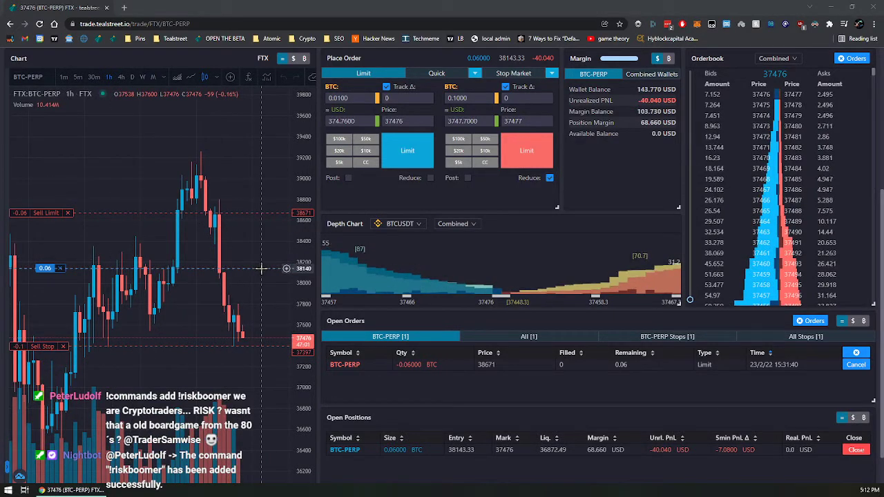
pyautogui.click(245, 340)
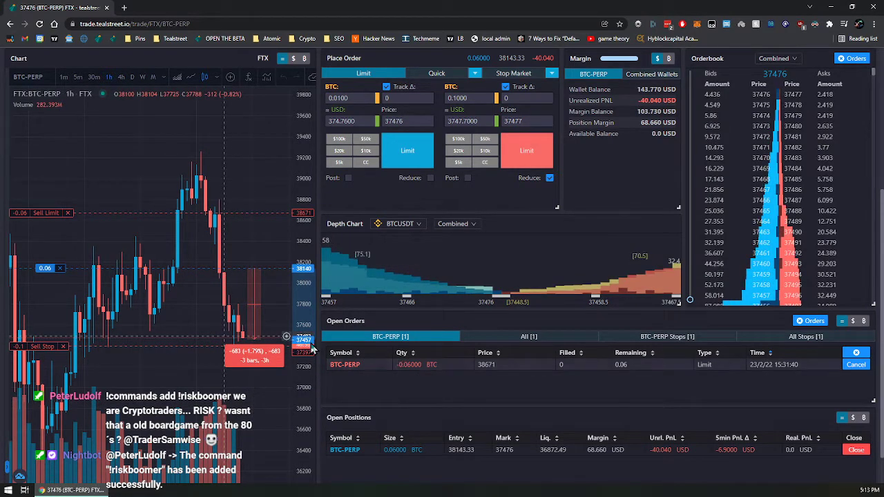
pyautogui.click(256, 341)
pyautogui.click(255, 338)
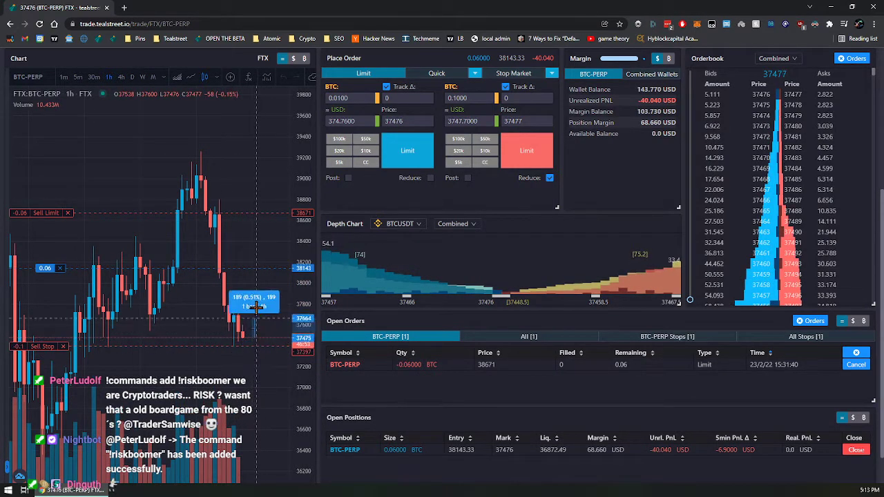
pyautogui.click(262, 279)
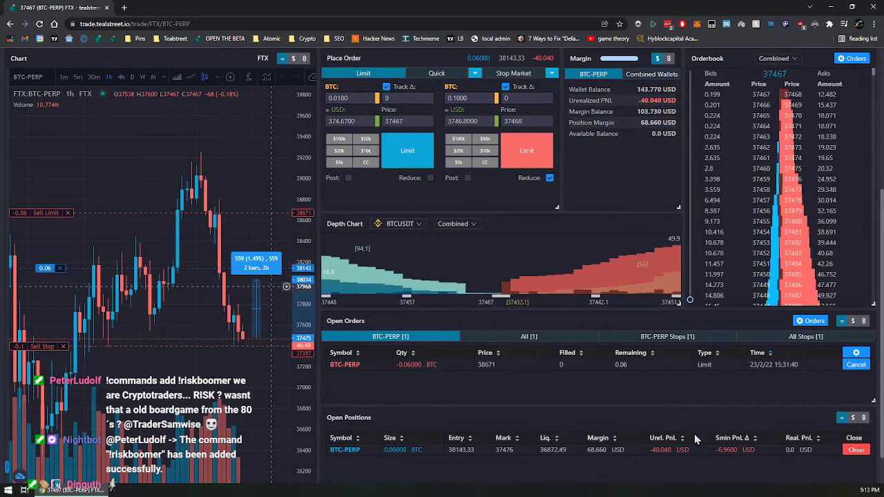
pyautogui.scroll(3, 663, 380)
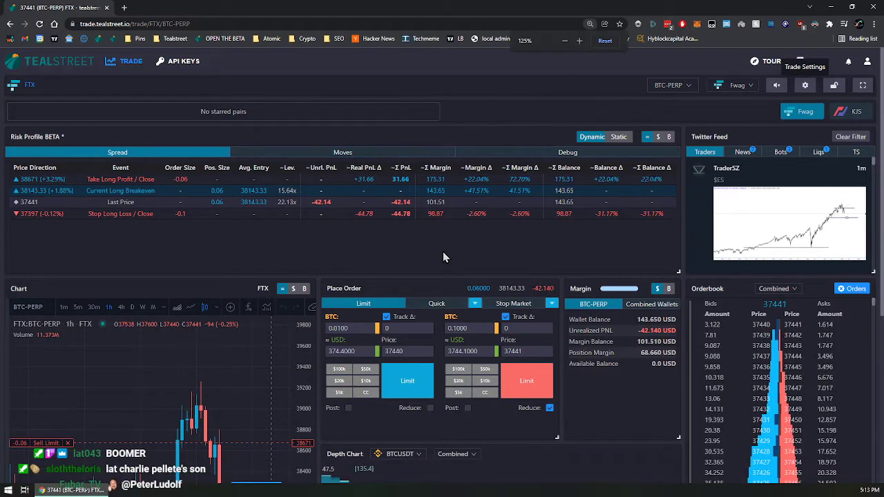
# Step: Stretch the Risk Profile panel full-width at 150% page zoom, then restore 125% zoom
pyautogui.hotkey('ctrl', '+')
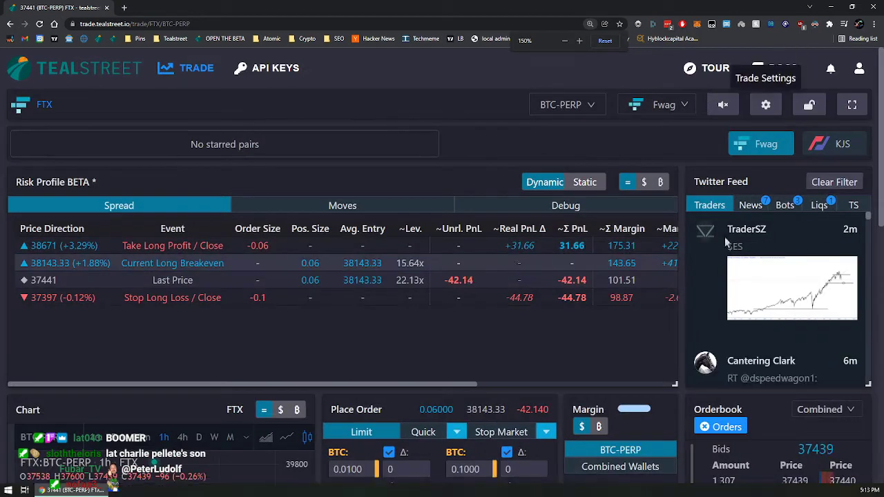
pyautogui.moveTo(675, 384); pyautogui.dragTo(874, 397)
pyautogui.hotkey('ctrl', '-')
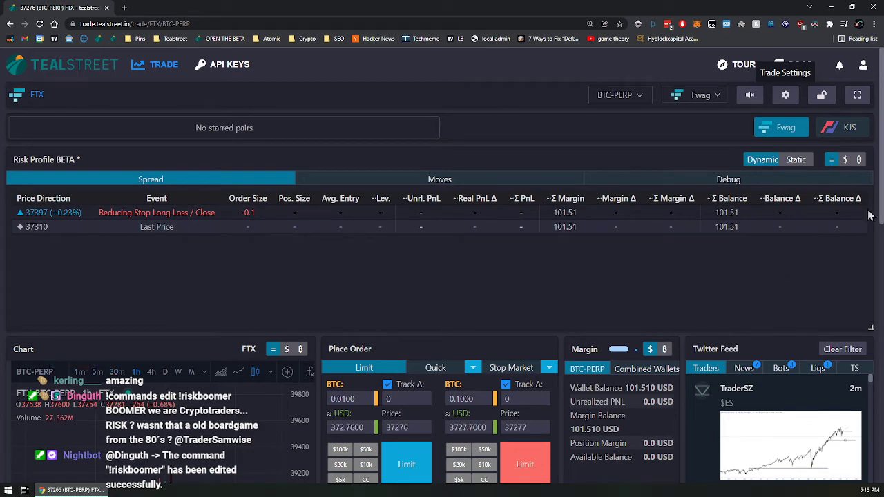
# Step: Cancel the remaining 37397 BTC-PERP stop order from the Open Orders Stops tab
pyautogui.scroll(-8, 569, 292)
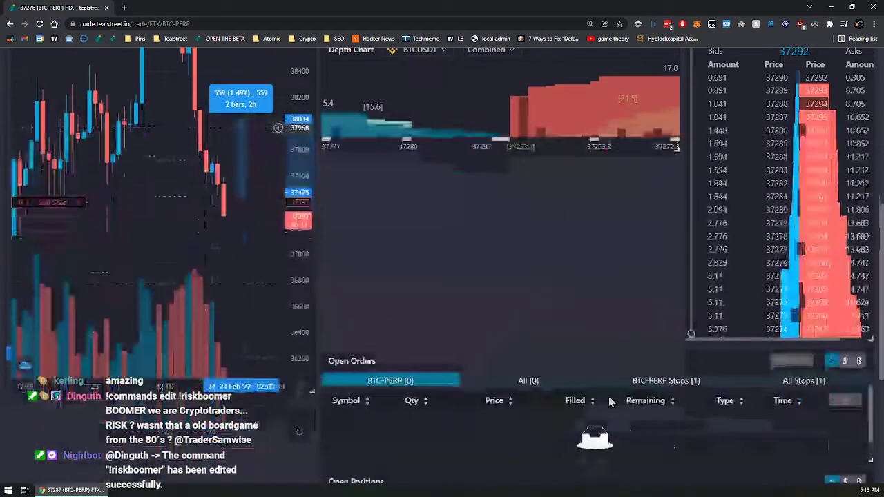
pyautogui.click(666, 381)
pyautogui.click(849, 416)
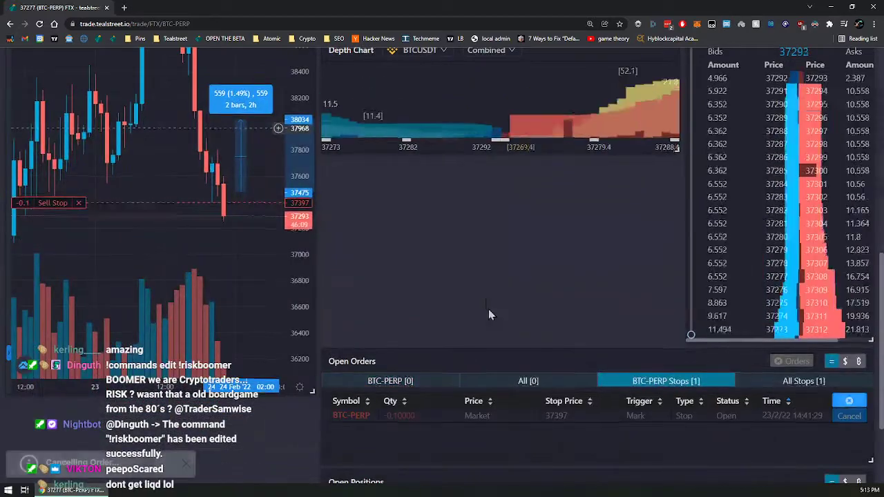
pyautogui.scroll(8, 488, 314)
pyautogui.scroll(-5, 415, 277)
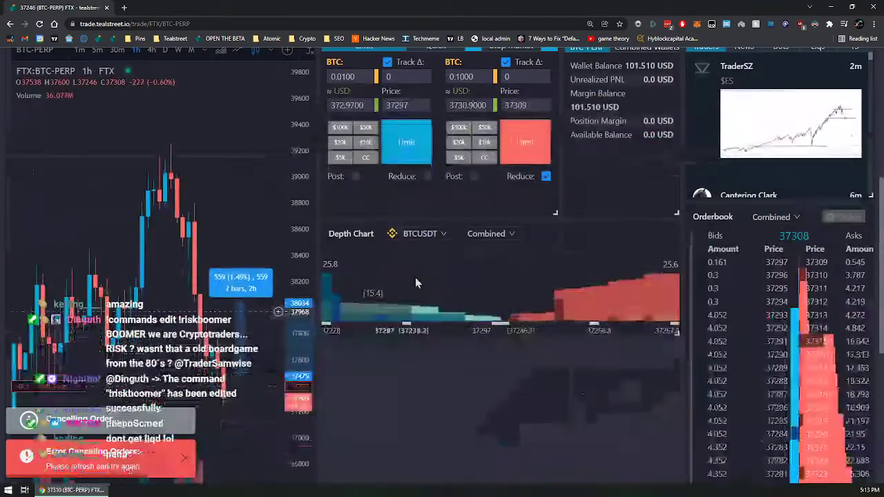
pyautogui.scroll(-3, 624, 418)
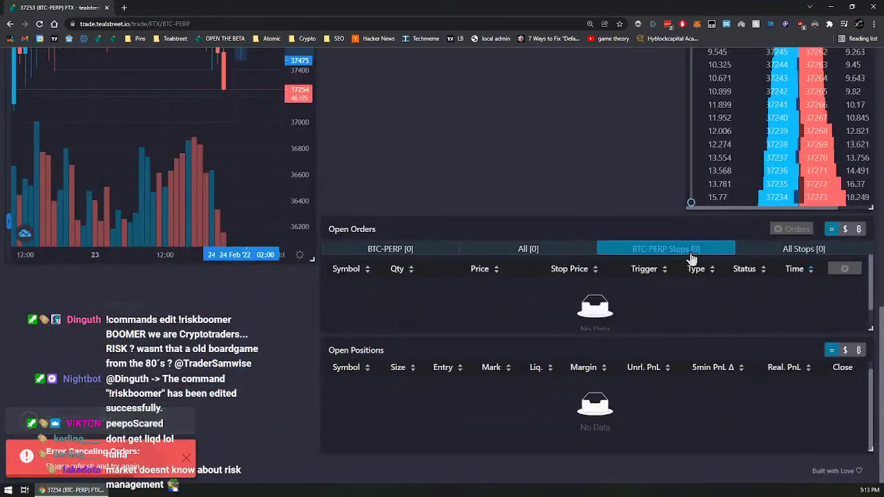
pyautogui.scroll(10, 477, 219)
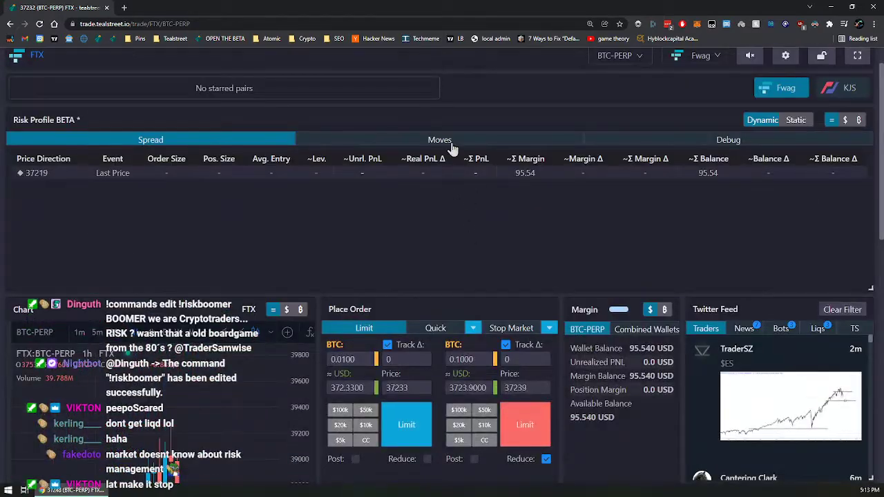
# Step: Switch the Risk Profile to its Moves tab and review the percentage-move rows
pyautogui.click(438, 140)
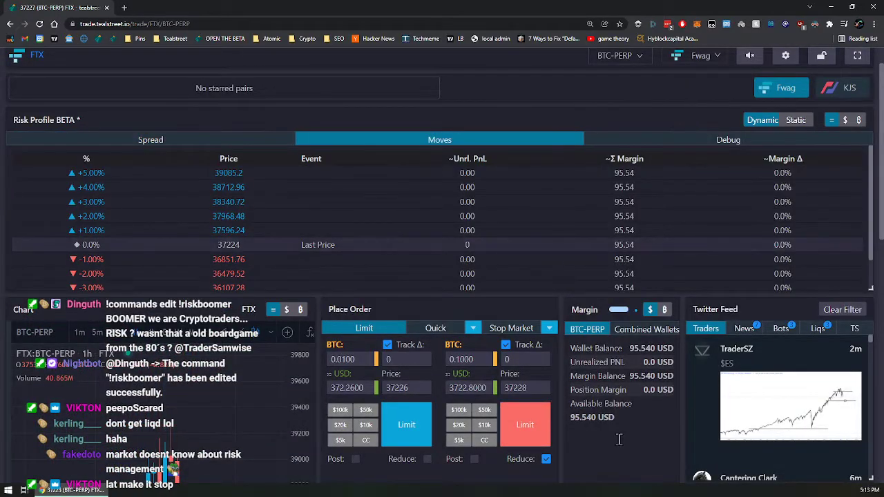
pyautogui.scroll(-2, 625, 442)
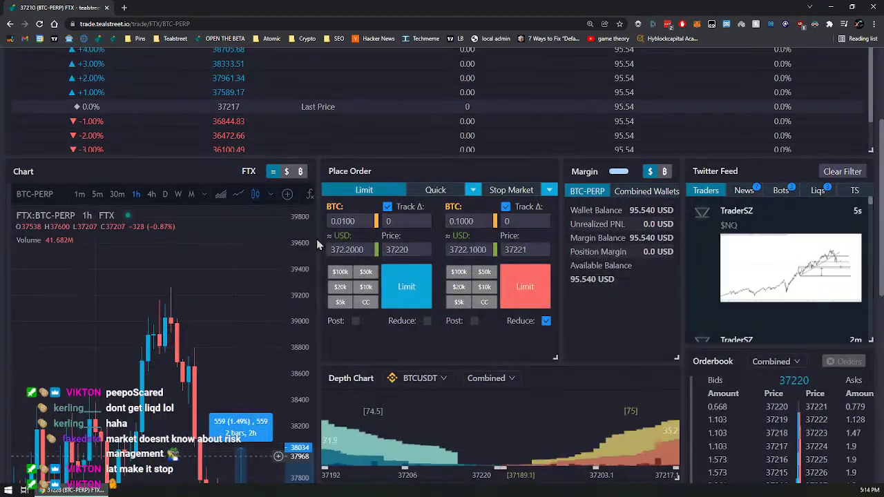
pyautogui.scroll(-3, 551, 338)
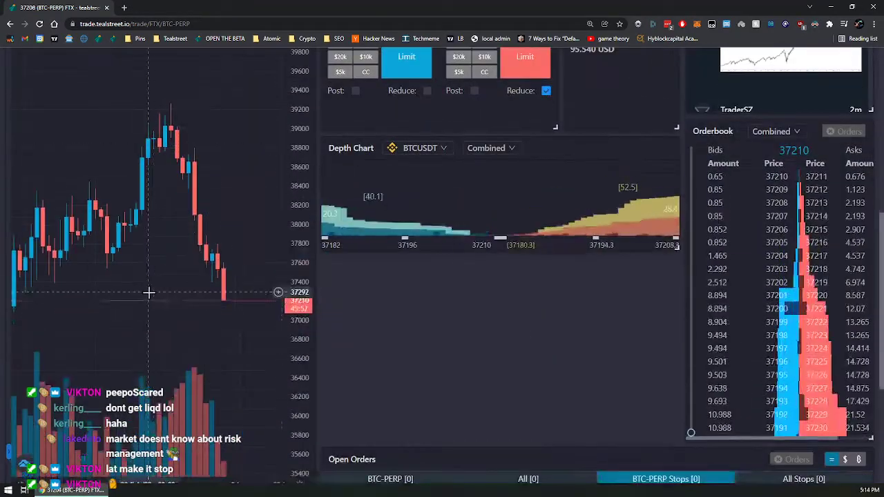
pyautogui.scroll(-3, 227, 292)
pyautogui.scroll(3, 281, 239)
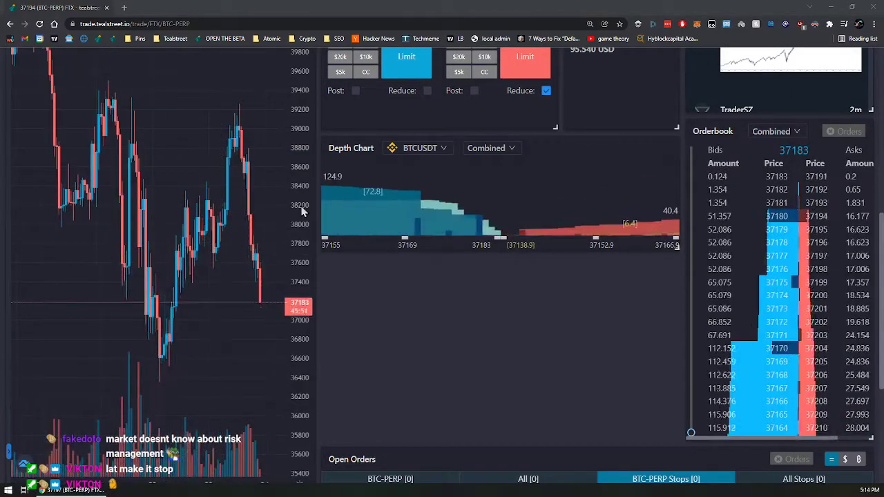
pyautogui.scroll(5, 494, 334)
pyautogui.scroll(-3, 361, 309)
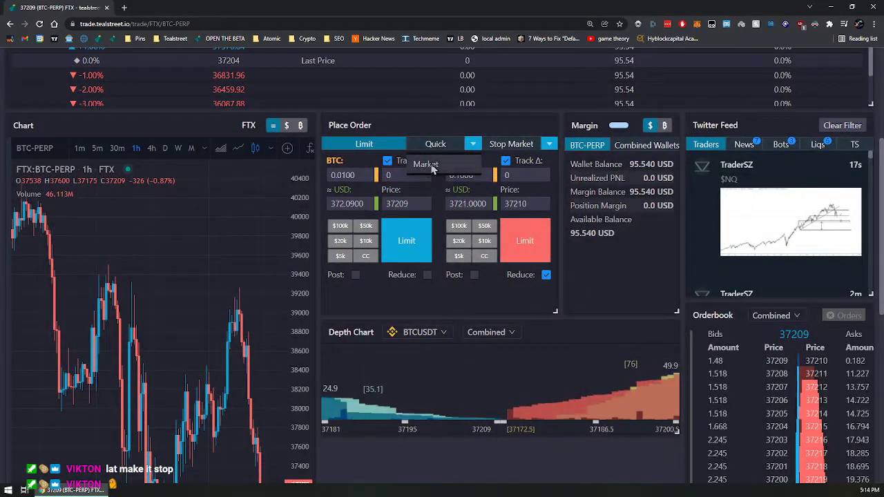
# Step: Place a 0.01 BTC market sell on BTC-PERP
pyautogui.click(445, 163)
pyautogui.write('0.01')
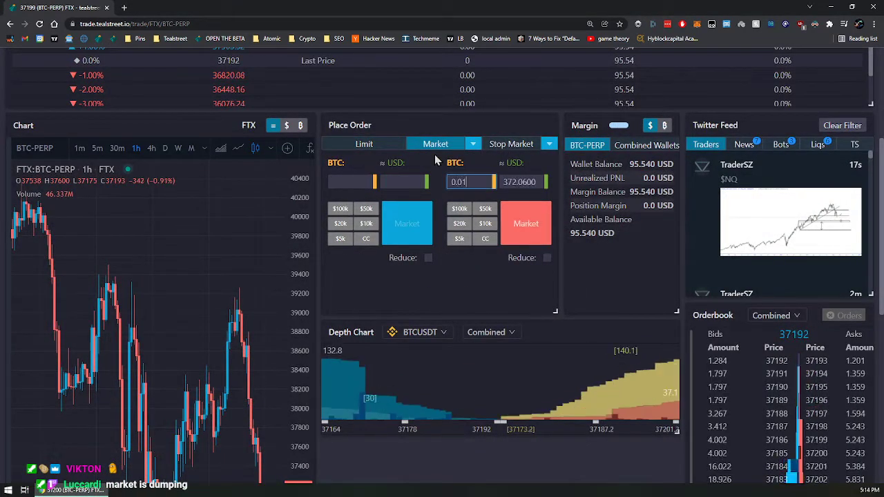
pyautogui.click(527, 228)
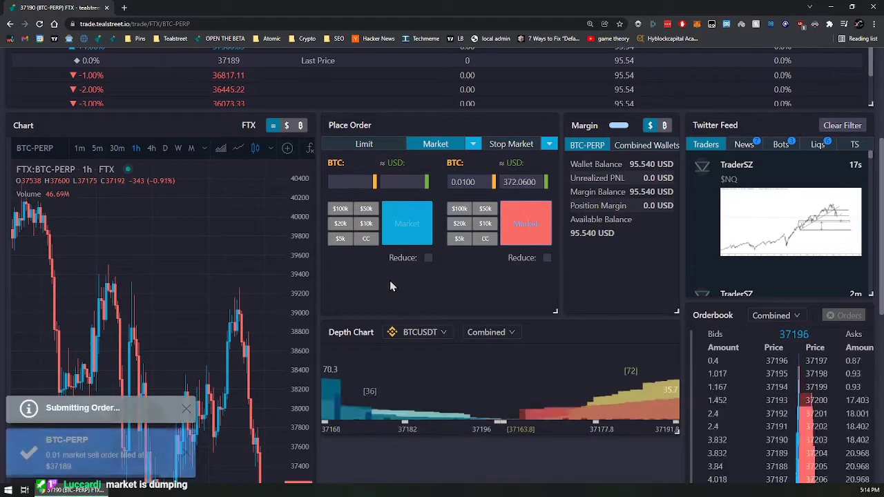
pyautogui.scroll(5, 390, 280)
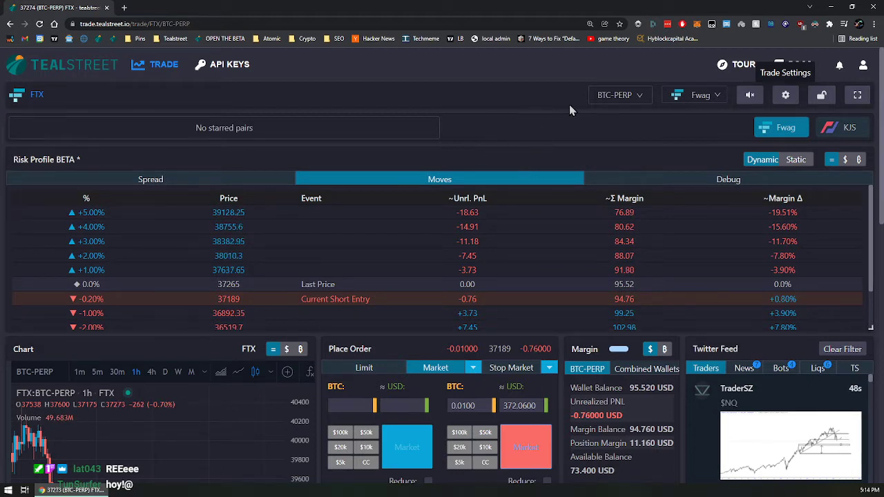
pyautogui.scroll(-1, 582, 127)
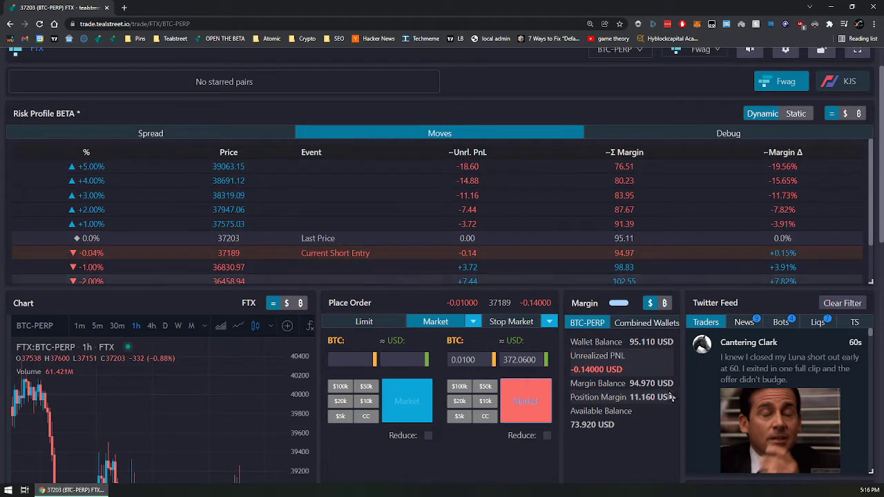
# Step: Anchor the Moves table to the short entry price, then back to last price
pyautogui.scroll(-3, 612, 389)
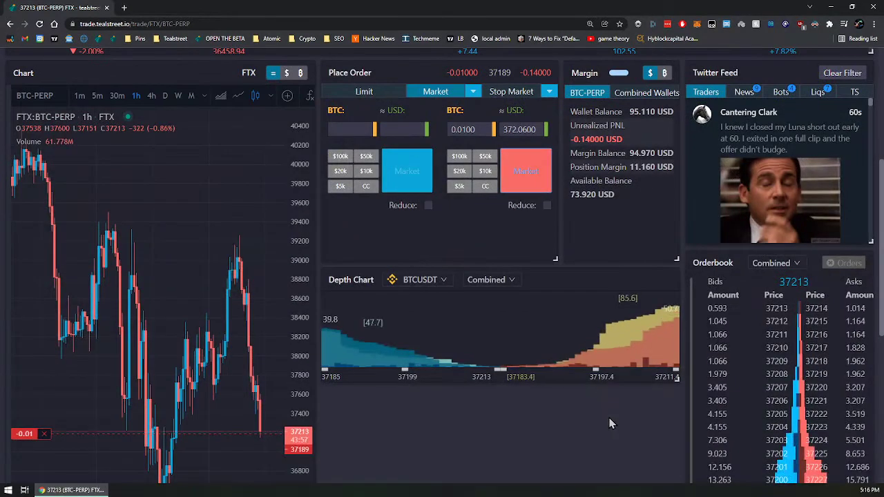
pyautogui.scroll(2, 643, 401)
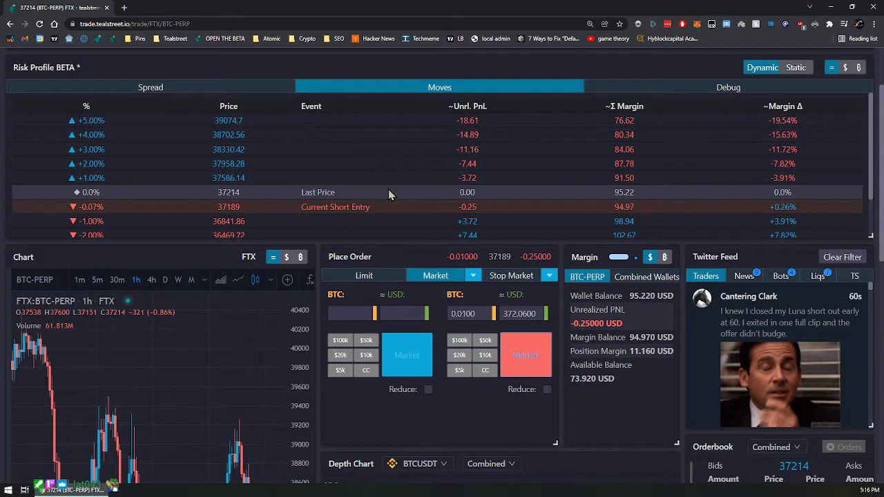
pyautogui.click(796, 68)
pyautogui.click(763, 69)
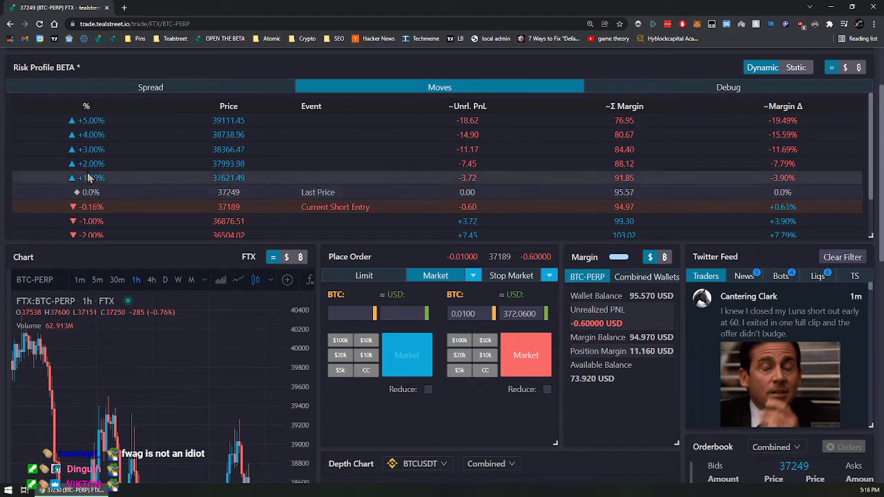
# Step: Rescale the chart's price axis to compress the candles
pyautogui.scroll(-1, 107, 207)
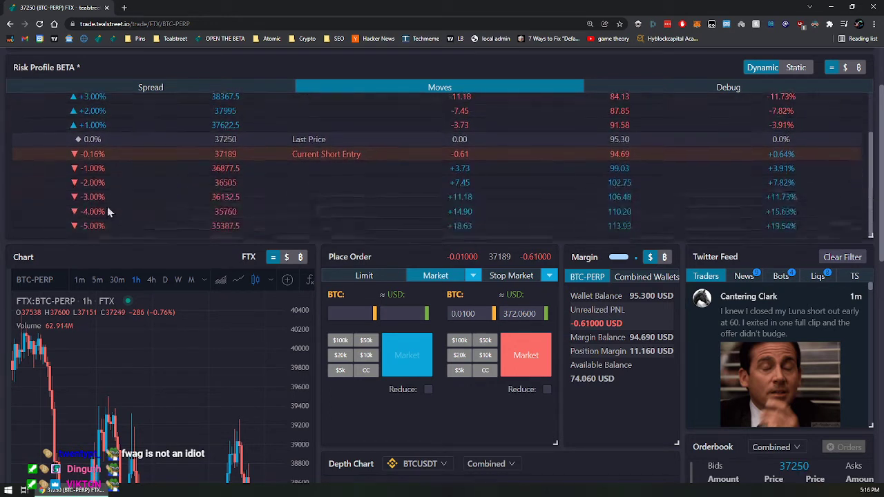
pyautogui.scroll(2, 120, 218)
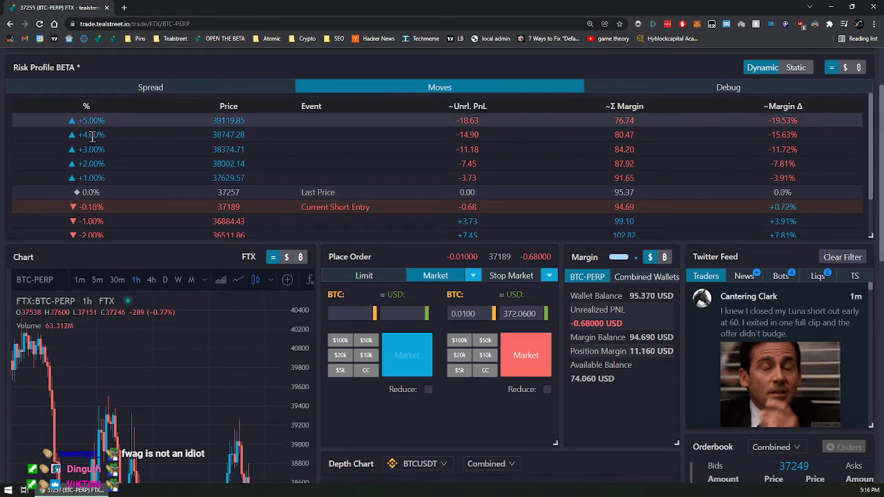
pyautogui.scroll(-2, 87, 159)
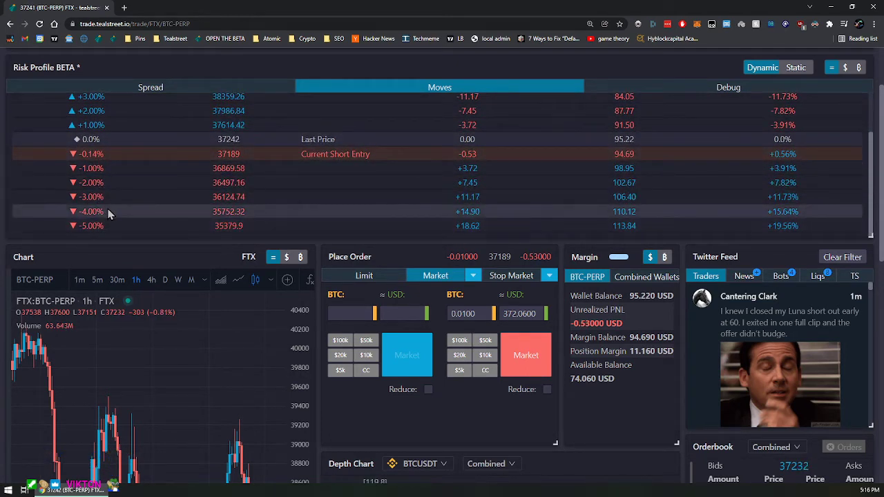
pyautogui.scroll(5, 351, 194)
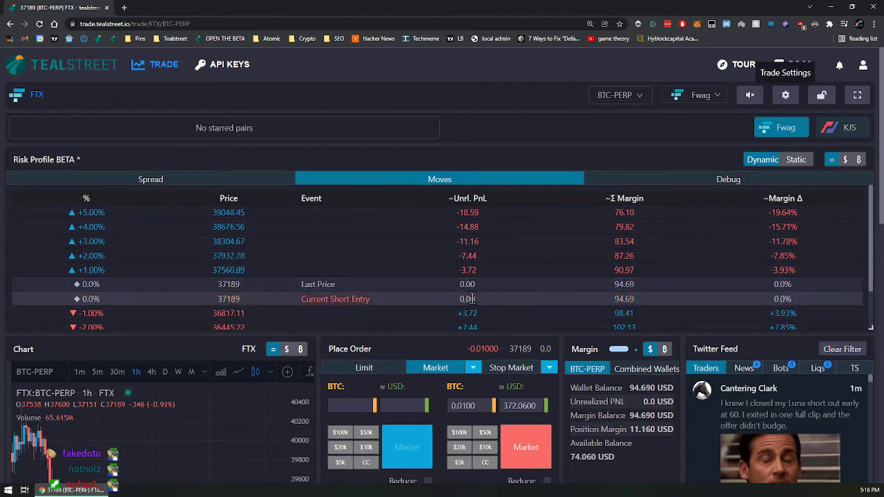
pyautogui.scroll(-3, 469, 299)
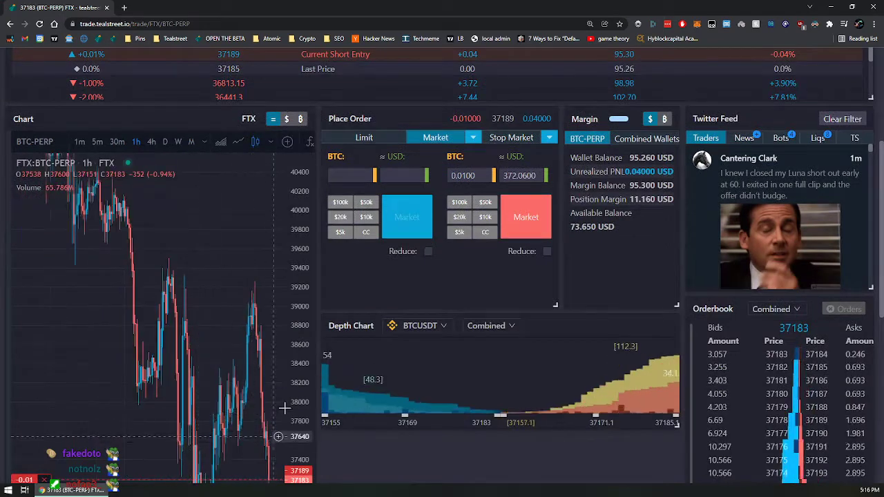
pyautogui.moveTo(296, 426); pyautogui.dragTo(297, 434)
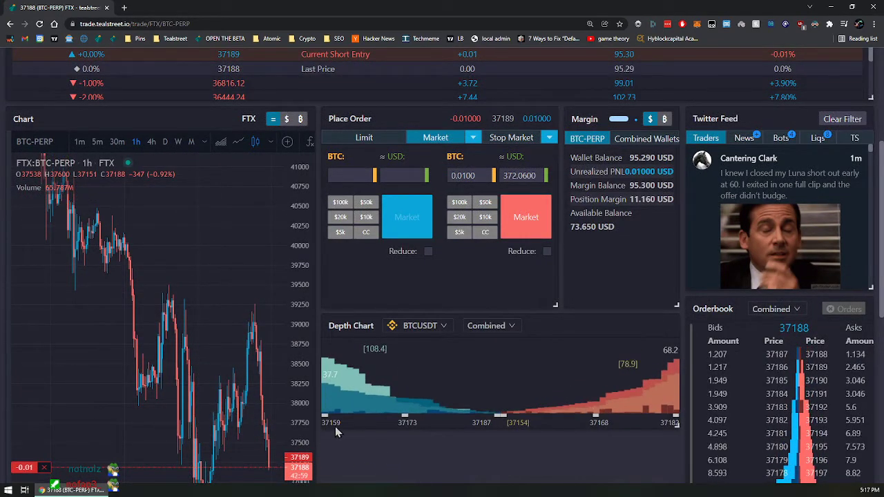
pyautogui.scroll(-1, 360, 468)
pyautogui.scroll(-1, 359, 468)
pyautogui.scroll(4, 394, 393)
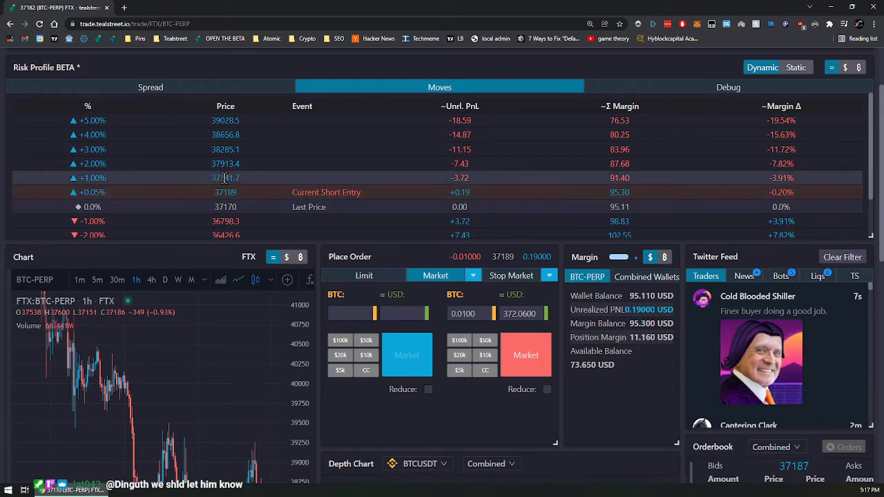
pyautogui.scroll(-3, 250, 199)
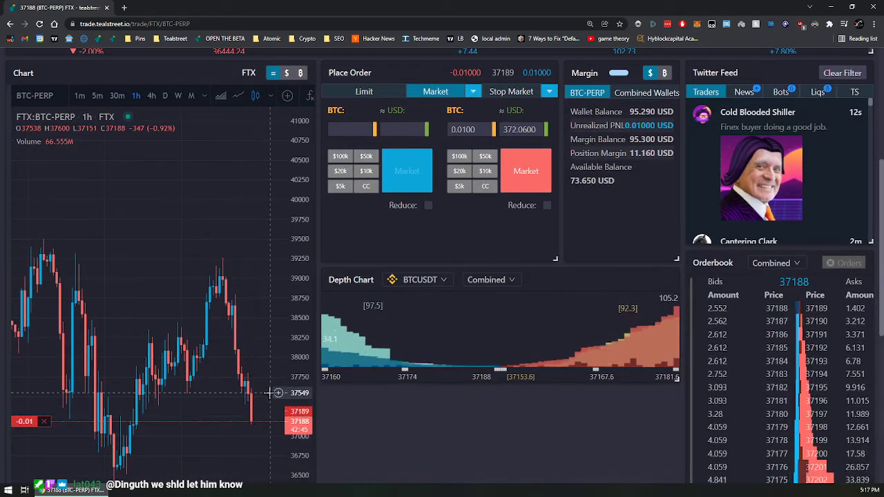
pyautogui.scroll(1, 338, 414)
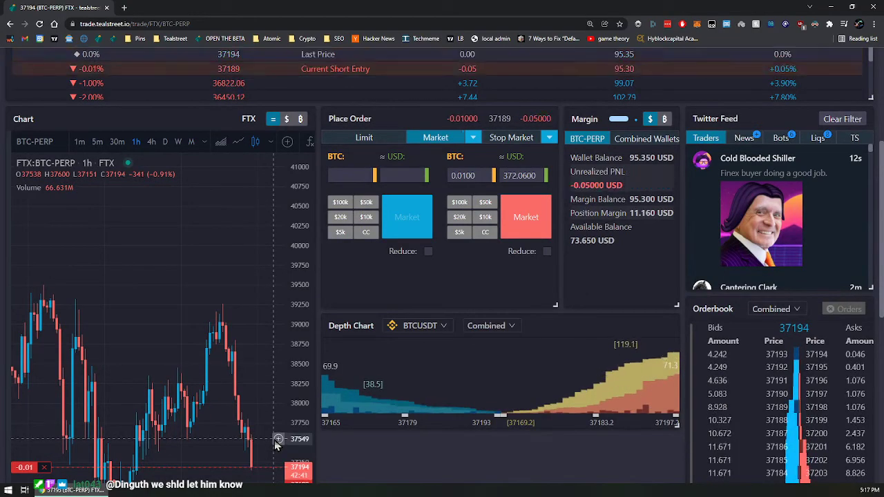
pyautogui.scroll(2, 505, 452)
pyautogui.scroll(3, 503, 452)
pyautogui.scroll(-1, 308, 273)
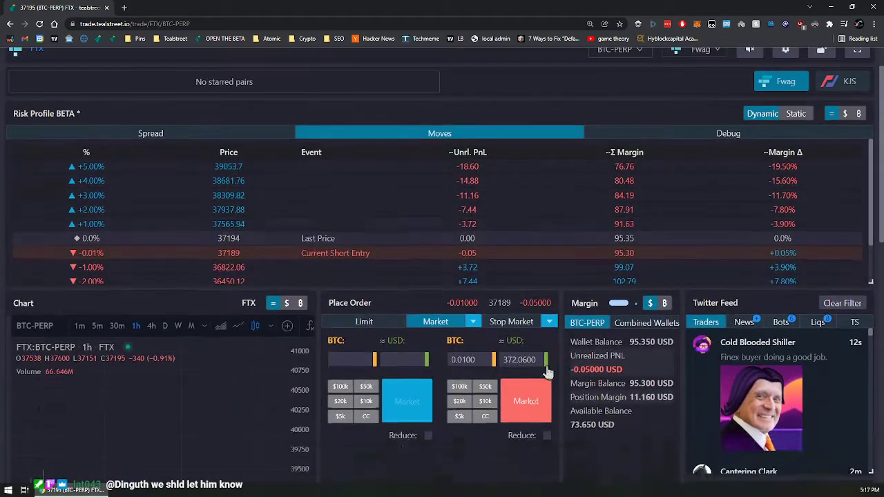
pyautogui.scroll(-4, 313, 261)
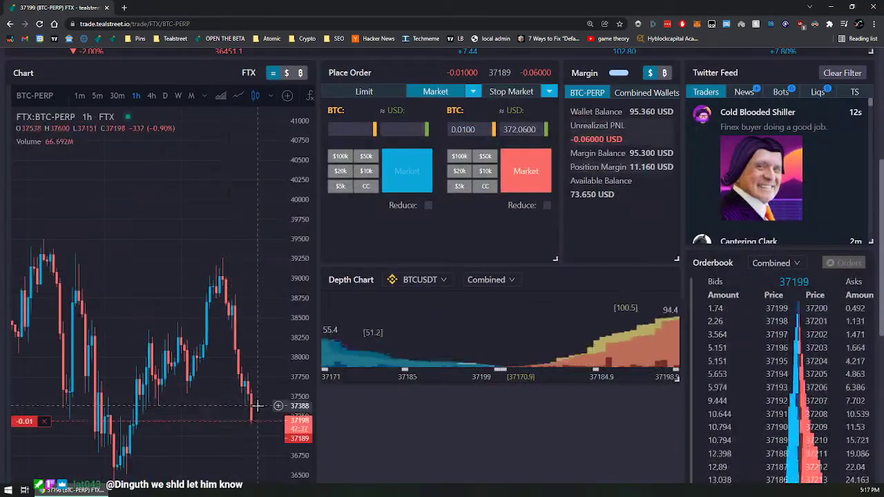
pyautogui.scroll(2, 436, 408)
pyautogui.scroll(2, 436, 407)
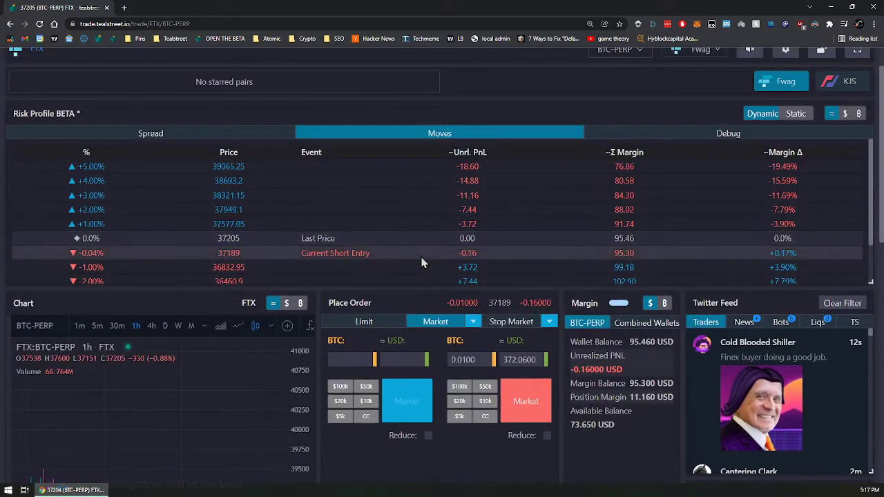
pyautogui.scroll(-1, 720, 216)
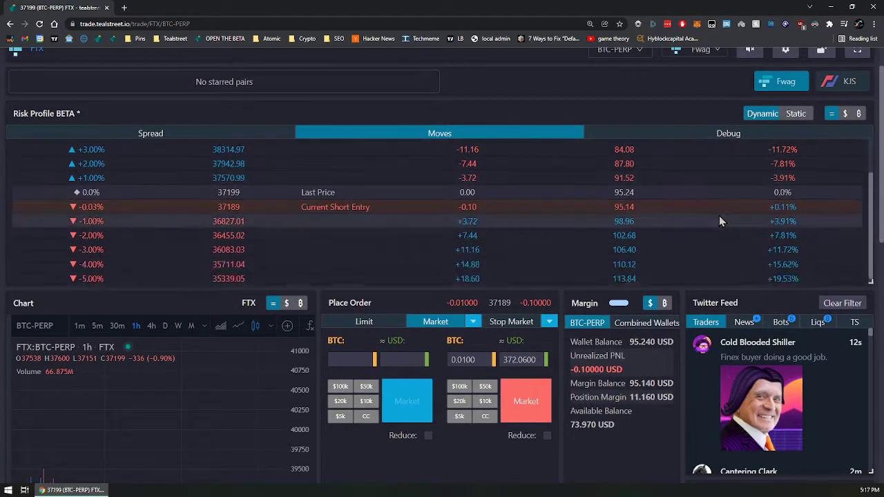
pyautogui.scroll(1, 715, 214)
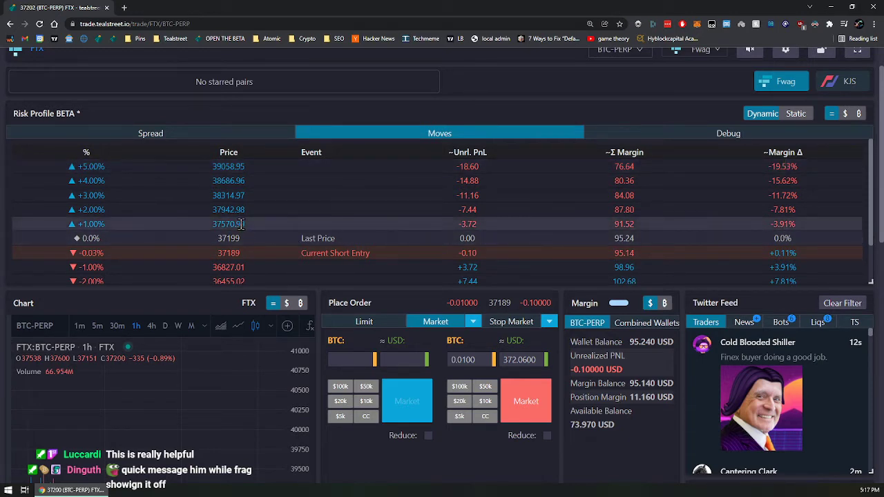
# Step: Highlight the +1.00% row's Margin Δ and Σ Margin values, then clear the selection
pyautogui.doubleClick(772, 224)
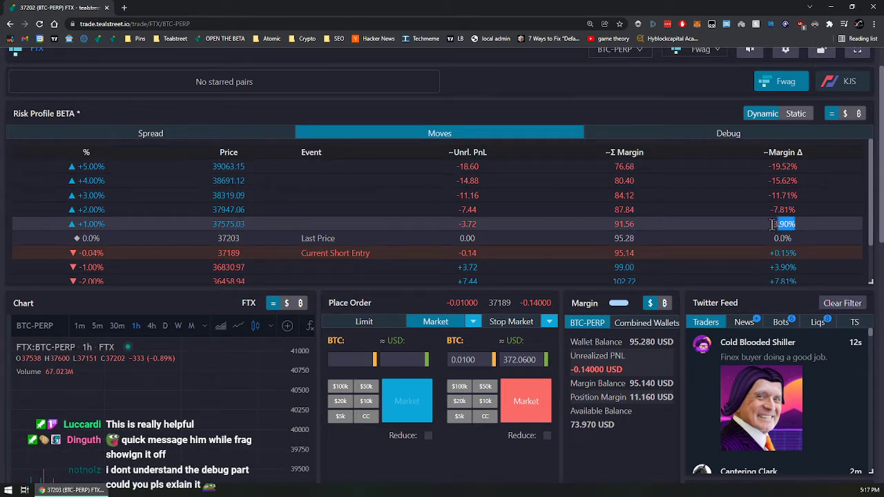
pyautogui.moveTo(773, 224); pyautogui.dragTo(620, 223)
pyautogui.click(794, 223)
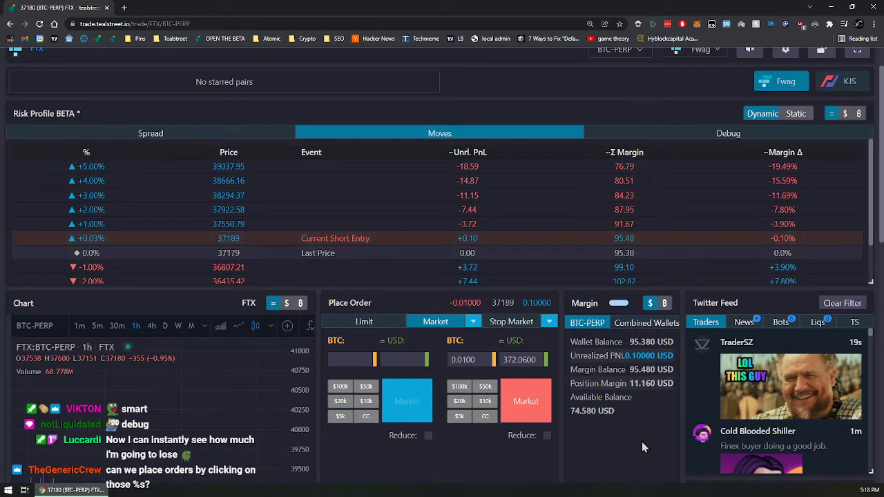
pyautogui.scroll(-4, 641, 441)
# Step: Market-sell another 0.01 BTC to add to the BTC-PERP short
pyautogui.scroll(1, 532, 167)
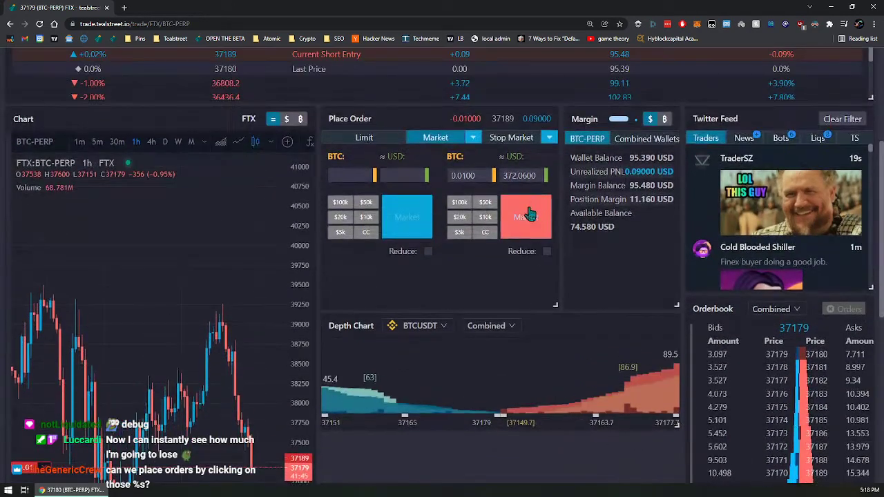
pyautogui.click(529, 223)
pyautogui.scroll(2, 525, 228)
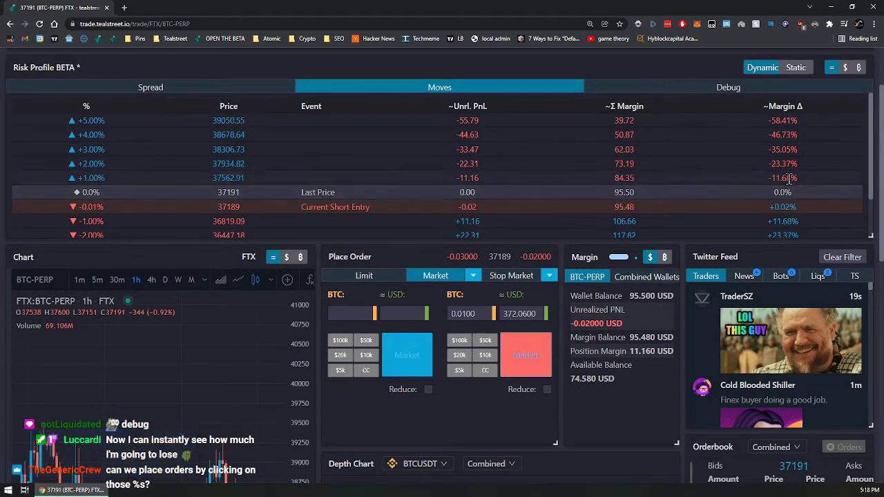
# Step: Check the Spread view, return to Moves, and make the table static on the short entry
pyautogui.scroll(-2, 487, 394)
pyautogui.scroll(2, 483, 359)
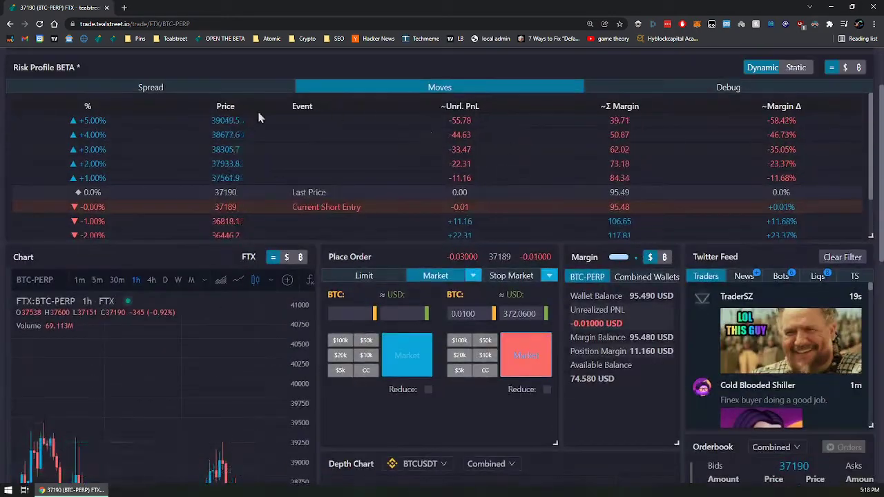
pyautogui.click(237, 89)
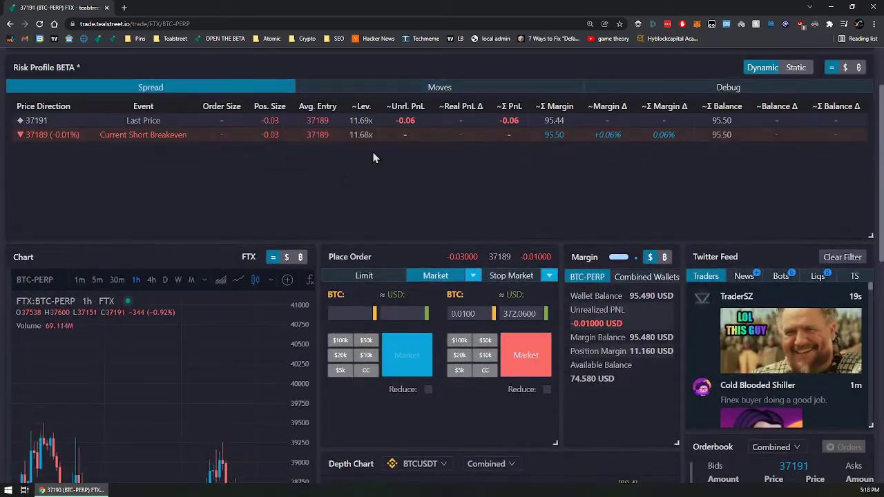
pyautogui.click(370, 91)
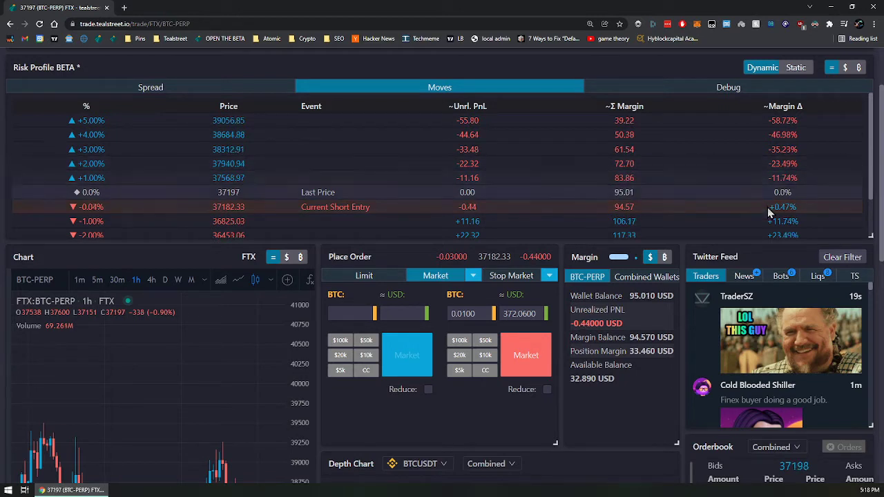
pyautogui.scroll(-1, 778, 200)
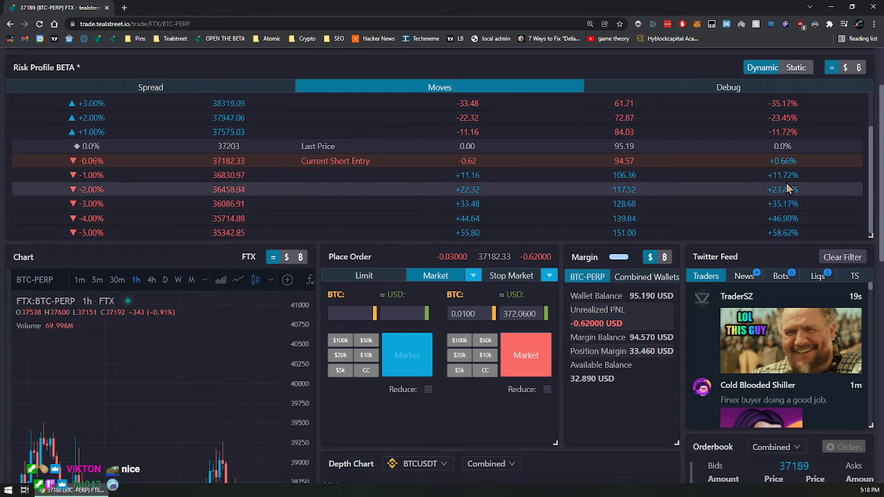
pyautogui.scroll(1, 614, 215)
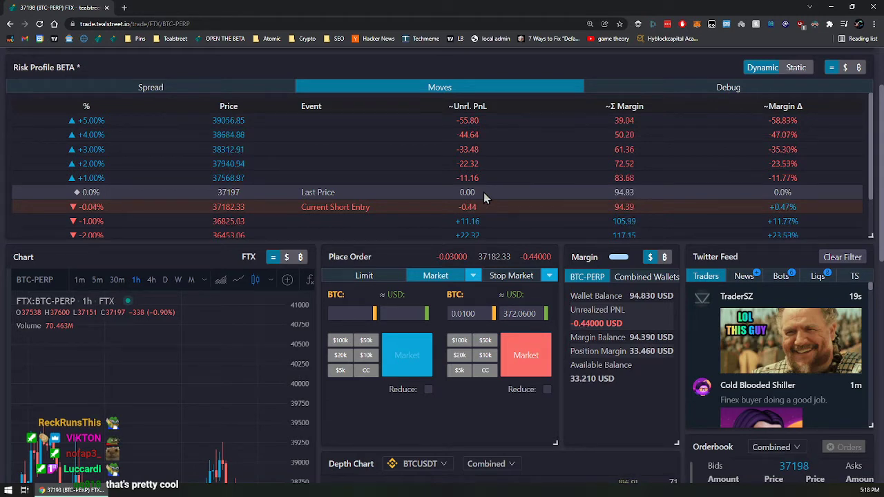
pyautogui.click(797, 69)
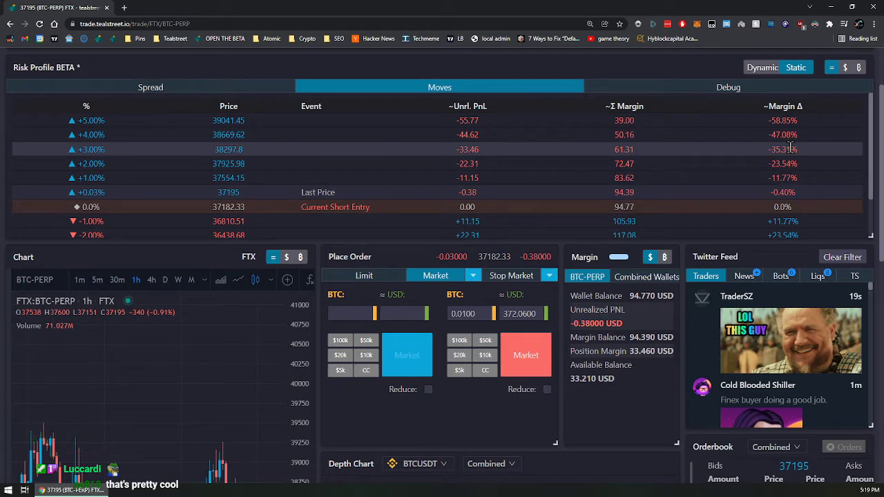
pyautogui.click(755, 68)
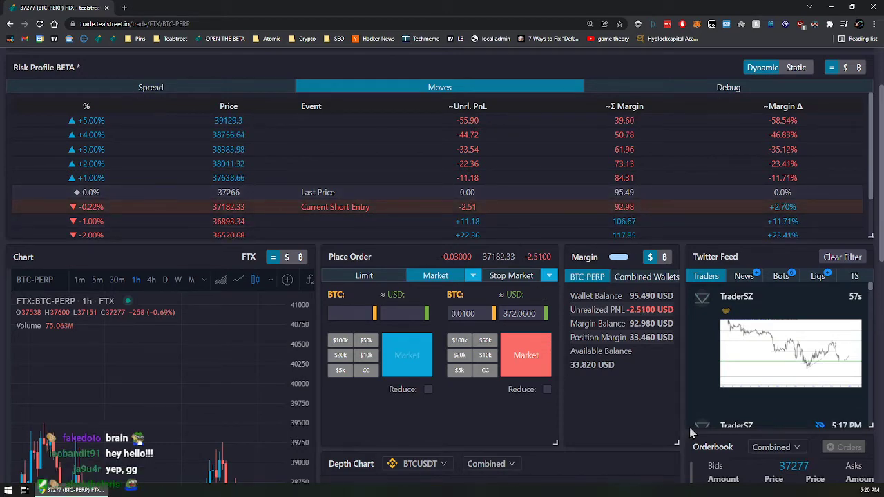
pyautogui.scroll(-4, 690, 427)
pyautogui.scroll(6, 671, 272)
pyautogui.scroll(2, 671, 272)
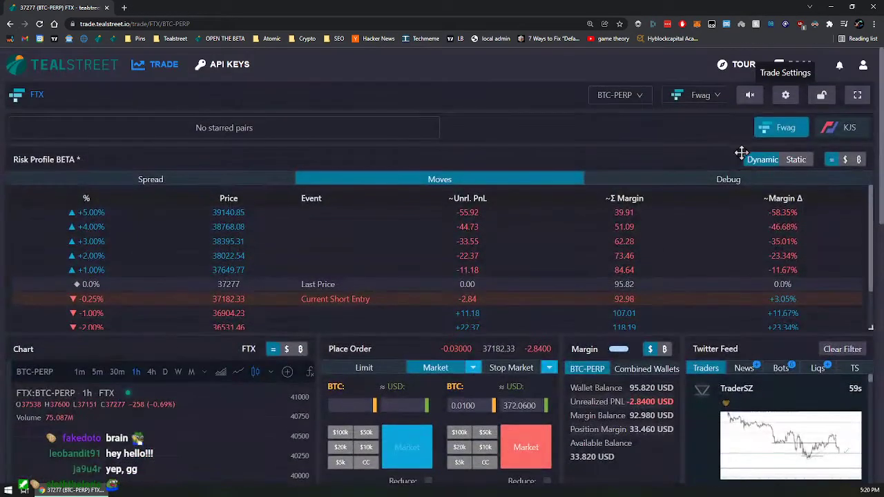
pyautogui.click(794, 160)
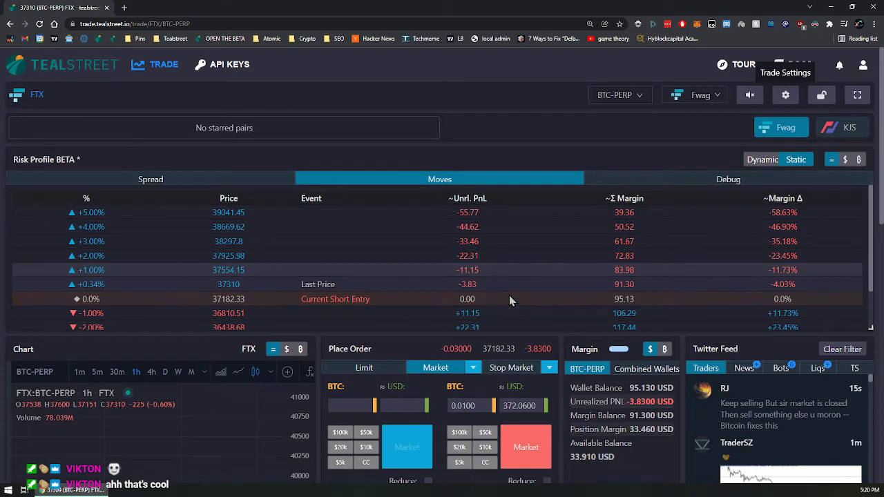
pyautogui.scroll(-6, 509, 304)
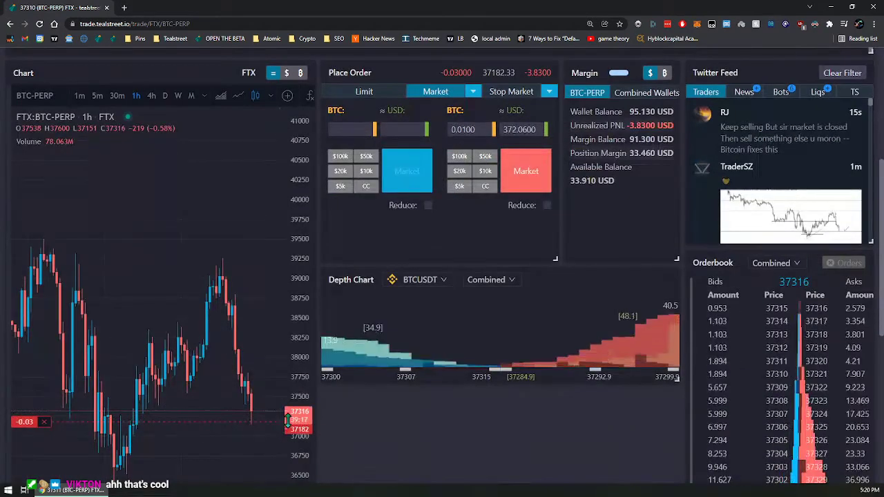
pyautogui.scroll(5, 367, 411)
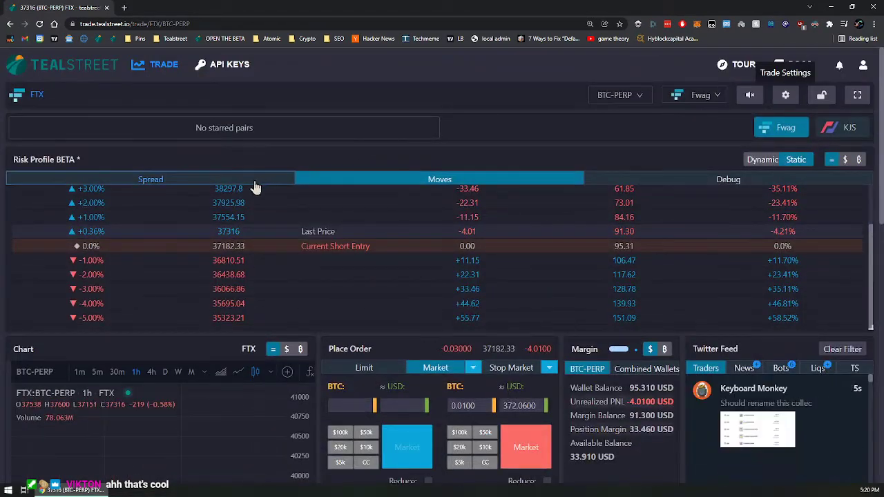
# Step: Show the Spread view comparing last price 37259 with the 37182.33 short breakeven
pyautogui.click(254, 181)
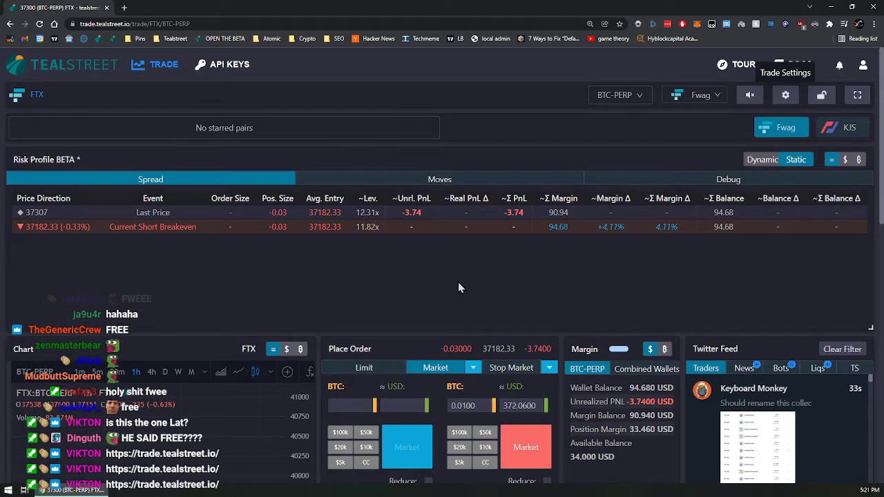
pyautogui.scroll(-3, 460, 288)
pyautogui.scroll(2, 573, 361)
pyautogui.scroll(-3, 486, 358)
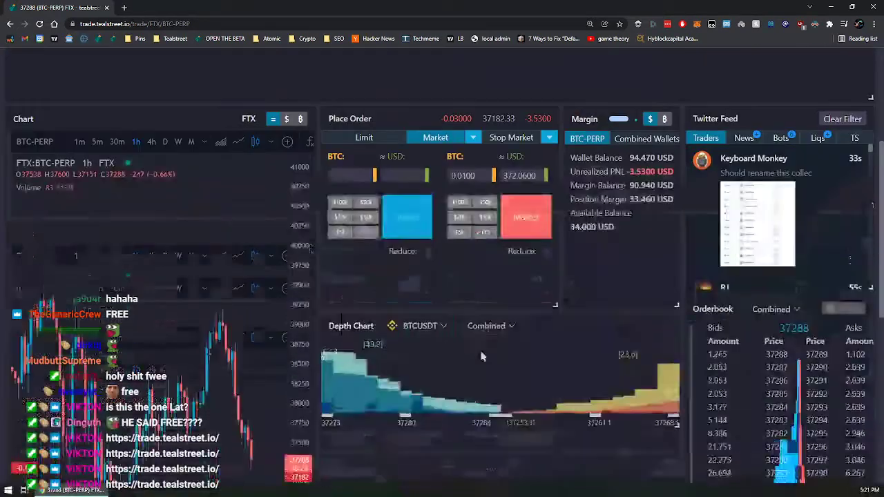
pyautogui.scroll(3, 498, 307)
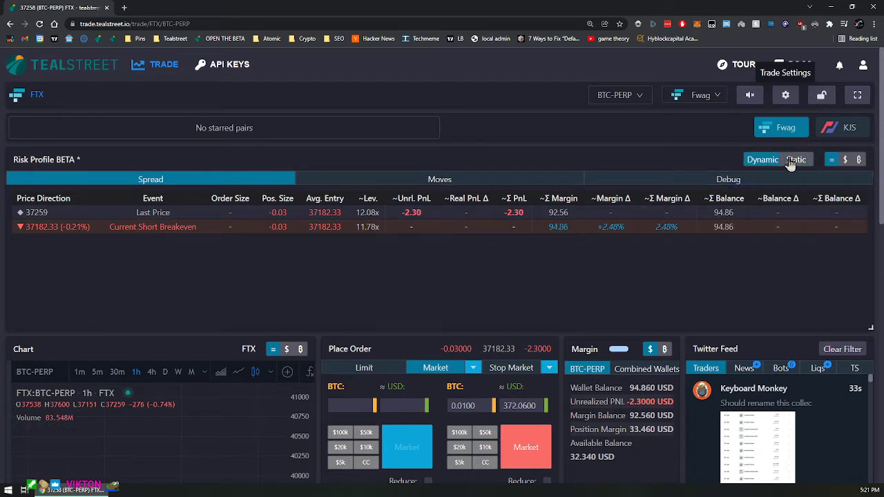
# Step: Set the risk table to dynamic mode and show the Bots whale-alert tweets in the Twitter feed
pyautogui.click(789, 164)
pyautogui.click(766, 161)
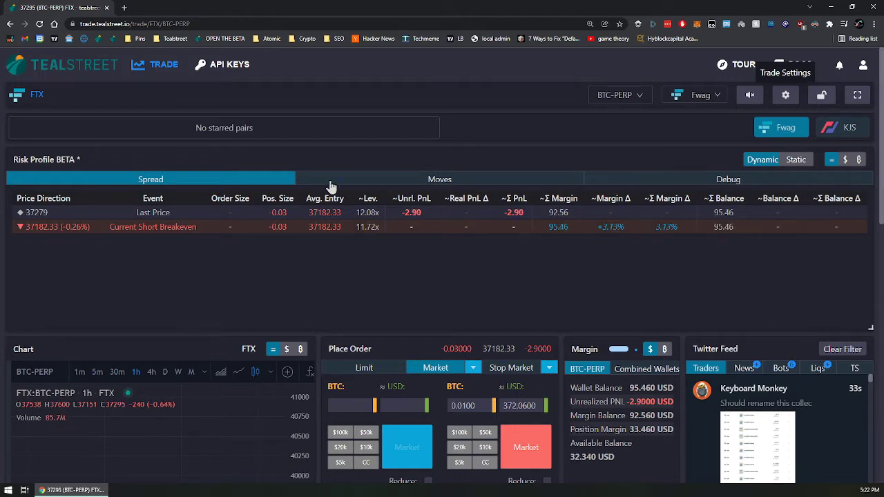
pyautogui.scroll(-3, 611, 287)
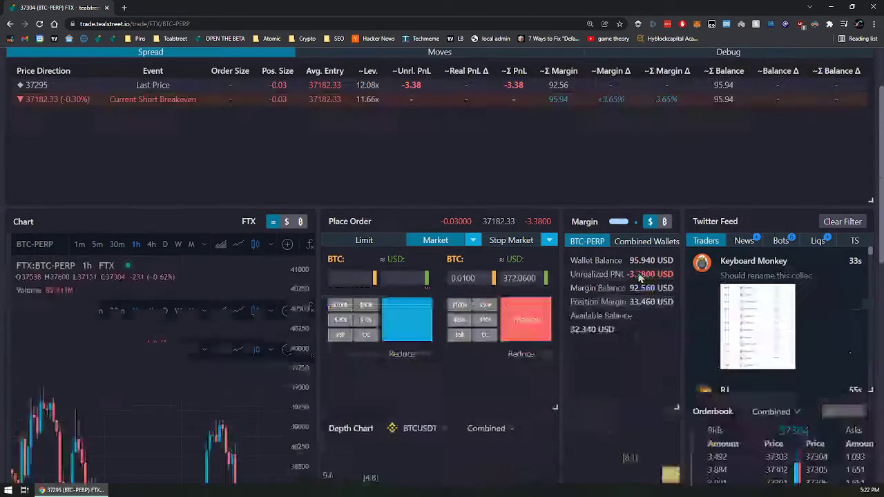
pyautogui.click(744, 186)
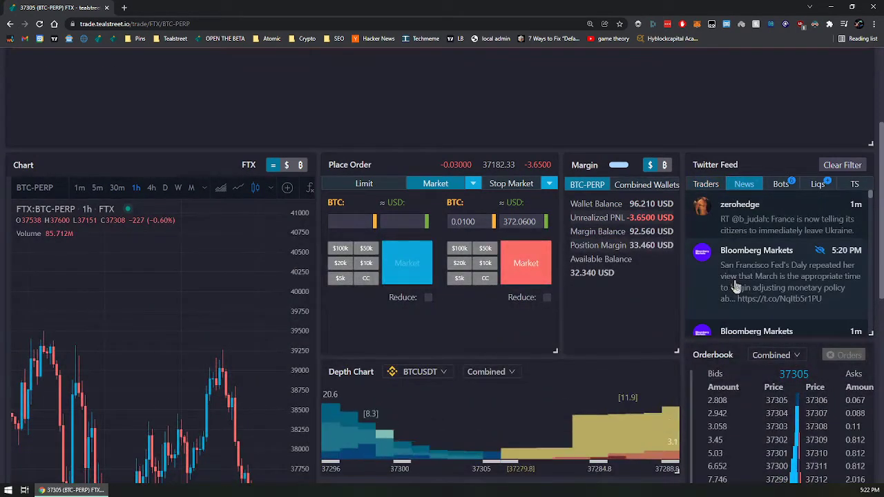
pyautogui.click(783, 188)
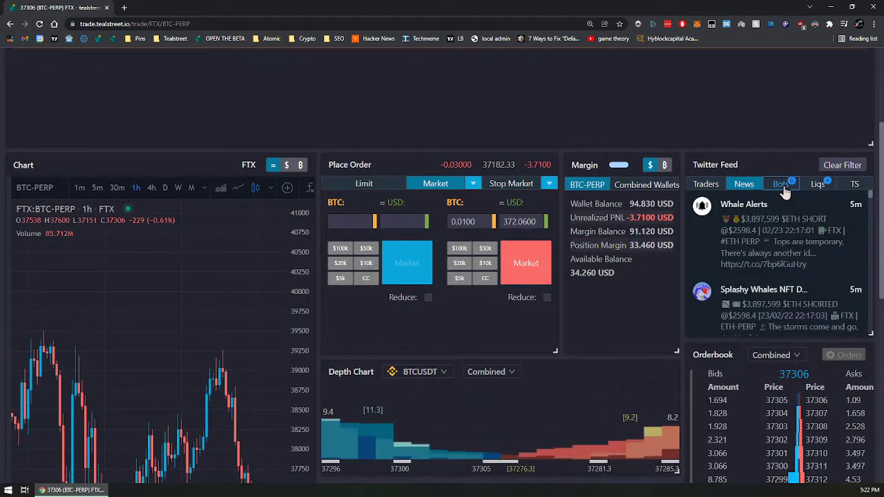
pyautogui.scroll(4, 745, 288)
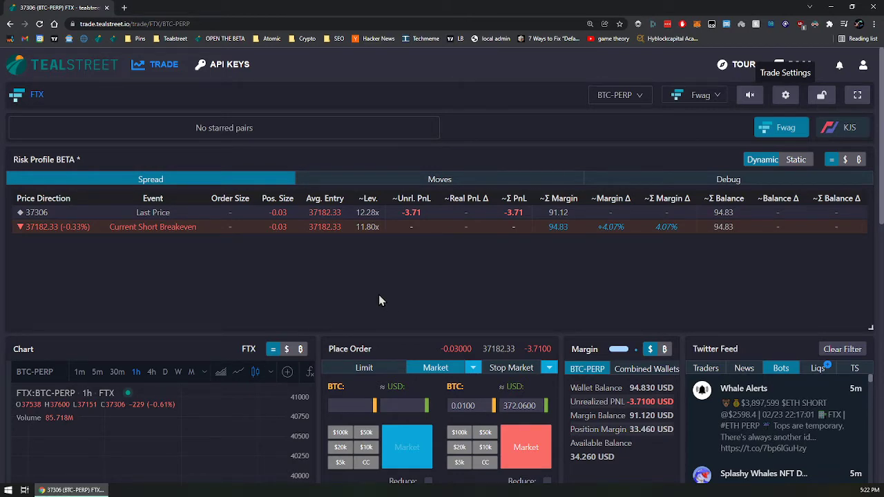
# Step: Try closing the short from the chart label, then view the −0.03 BTC-PERP open position
pyautogui.scroll(-4, 379, 301)
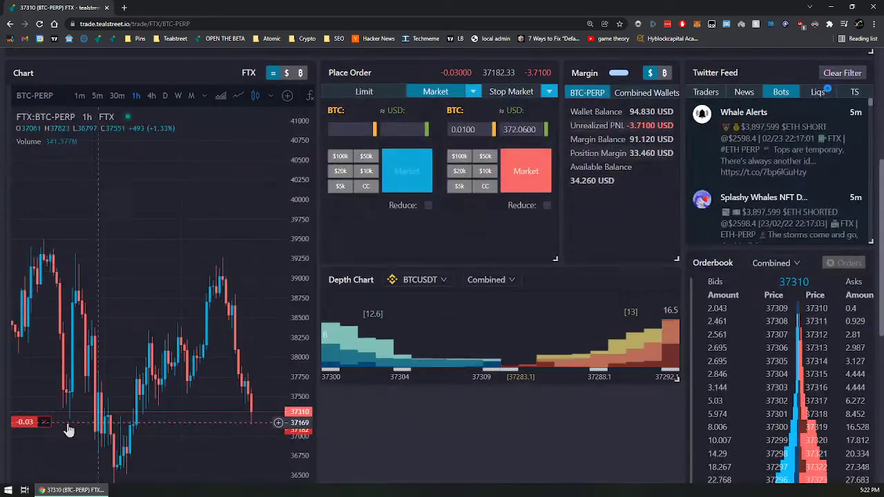
pyautogui.click(44, 422)
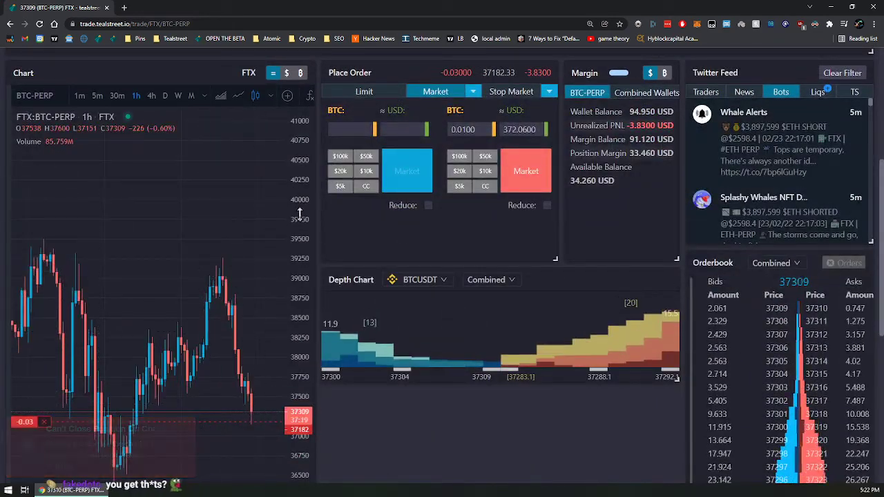
pyautogui.scroll(-1, 457, 433)
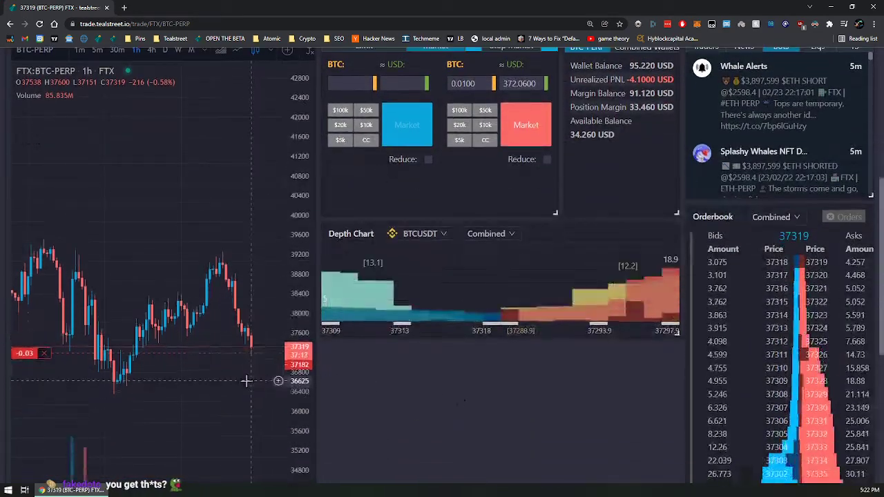
pyautogui.scroll(3, 500, 415)
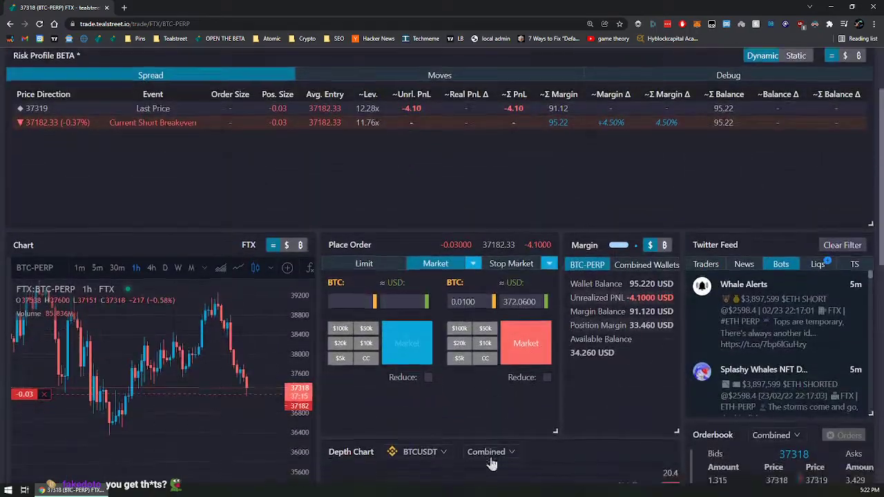
pyautogui.scroll(-7, 492, 464)
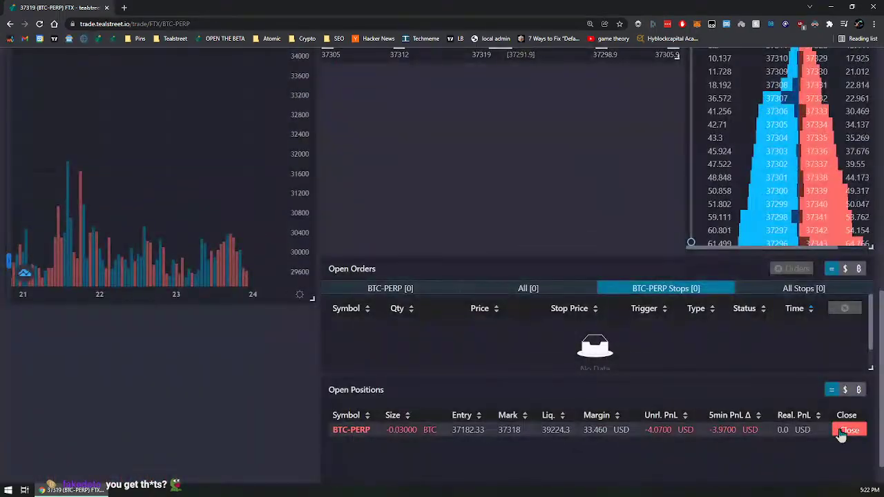
# Step: Close the 0.03 BTC-PERP short at market, leaving a 89.970 USD balance
pyautogui.click(842, 433)
pyautogui.scroll(6, 521, 335)
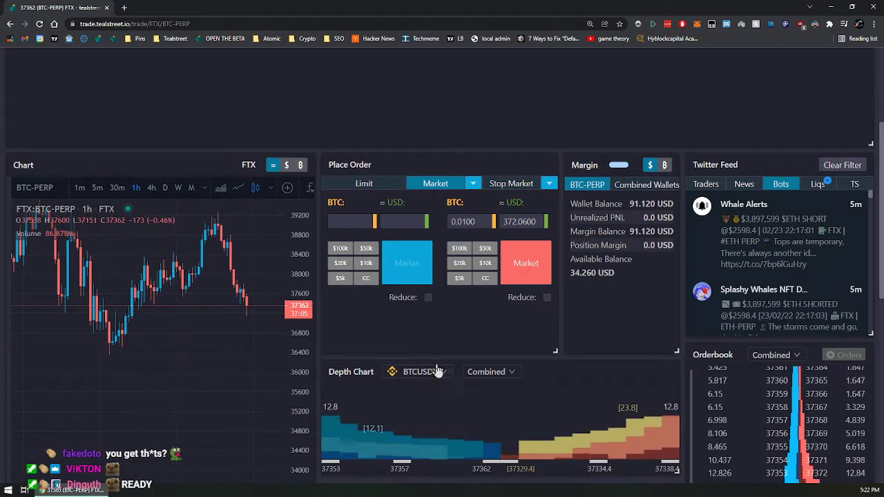
pyautogui.scroll(3, 437, 372)
pyautogui.scroll(-2, 472, 346)
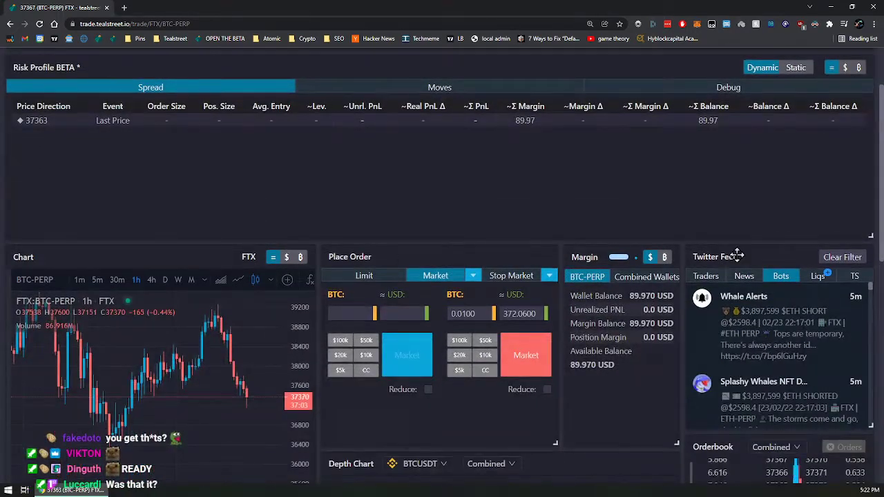
# Step: Place a 0.005 BTC limit buy at 36626 from the chart price scale
pyautogui.click(363, 277)
pyautogui.write('0.005')
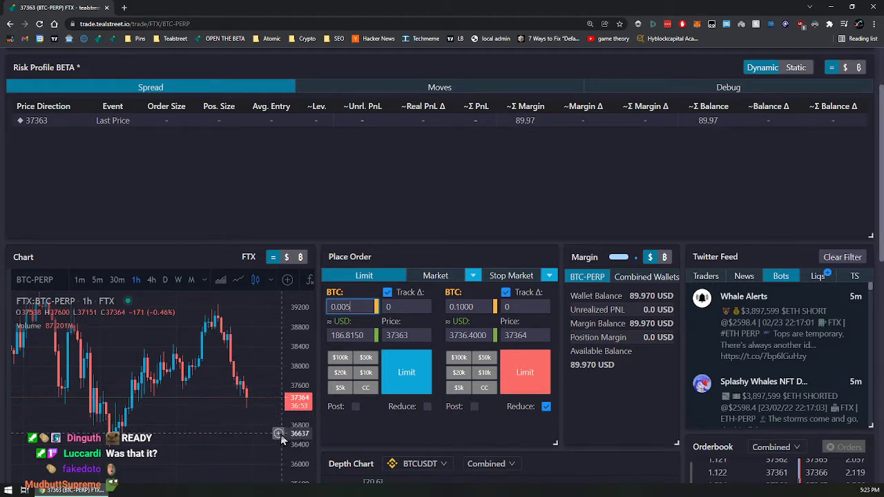
pyautogui.scroll(-2, 281, 440)
pyautogui.scroll(-1, 573, 415)
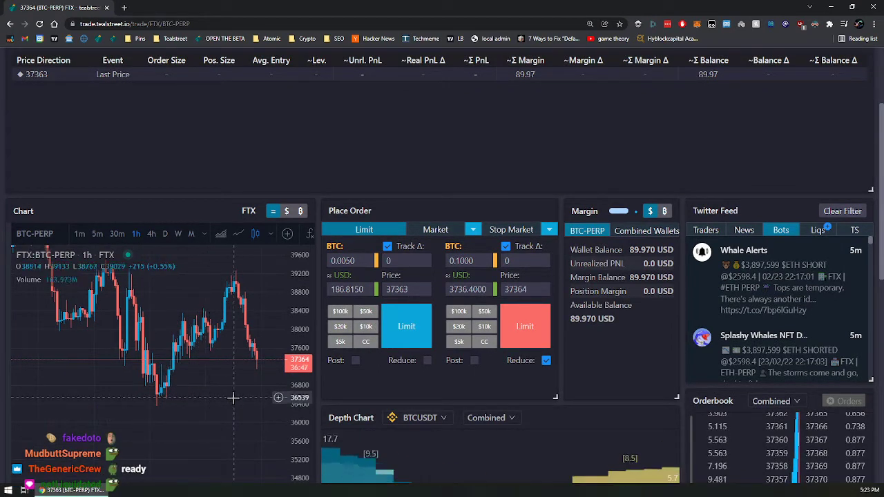
pyautogui.click(279, 396)
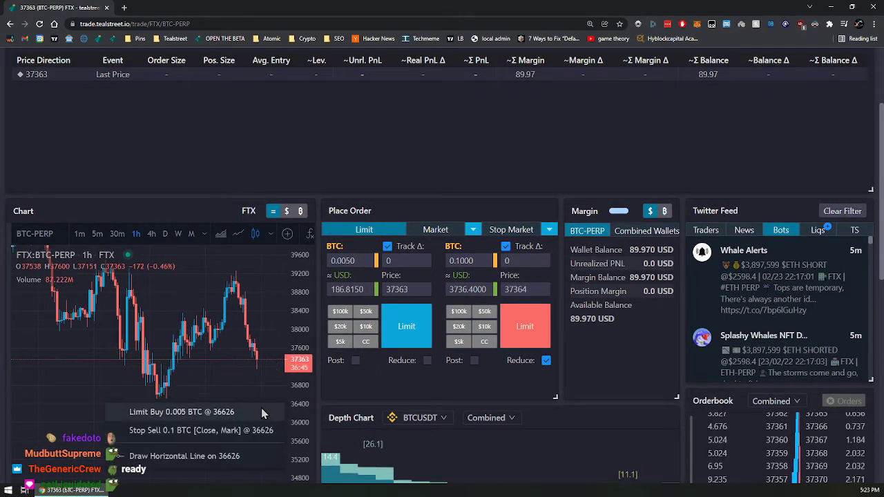
pyautogui.click(262, 412)
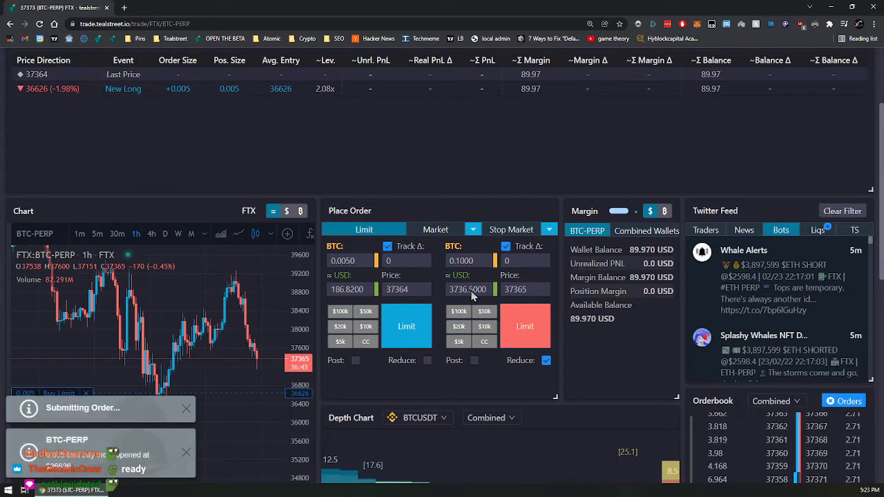
pyautogui.scroll(2, 453, 243)
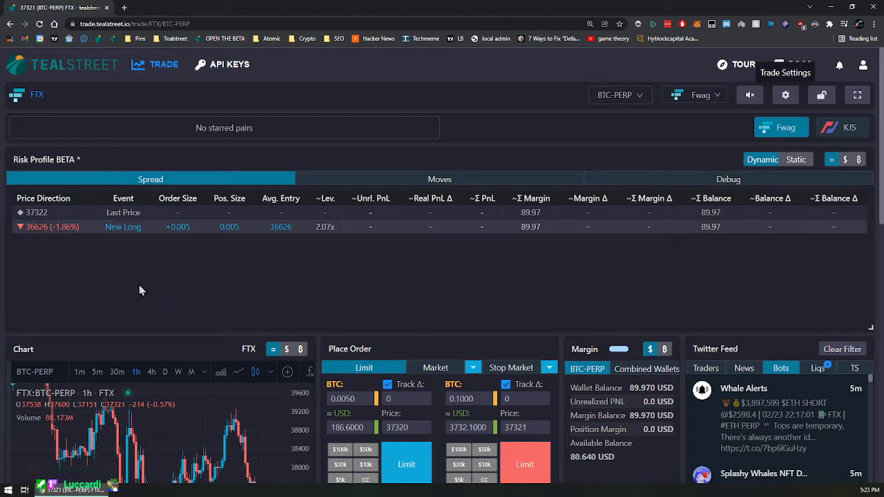
pyautogui.scroll(-2, 139, 290)
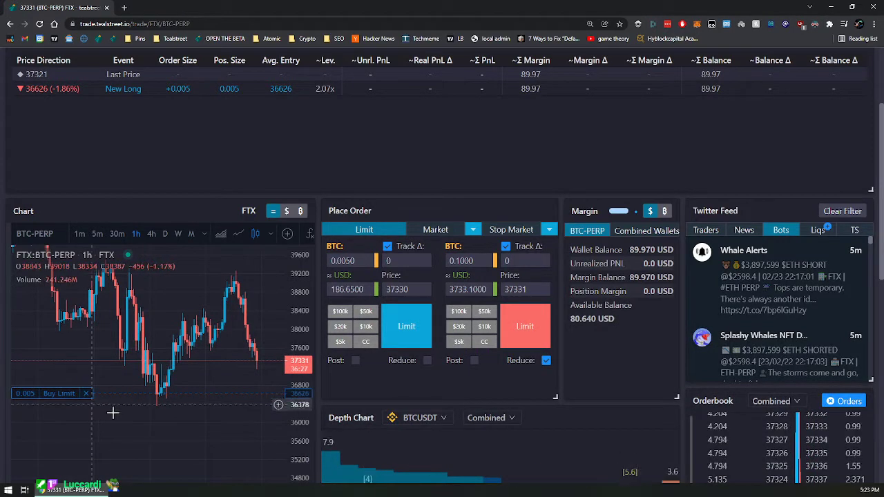
# Step: Place a 0.1 BTC close-on-trigger stop market sell at 36168
pyautogui.click(519, 231)
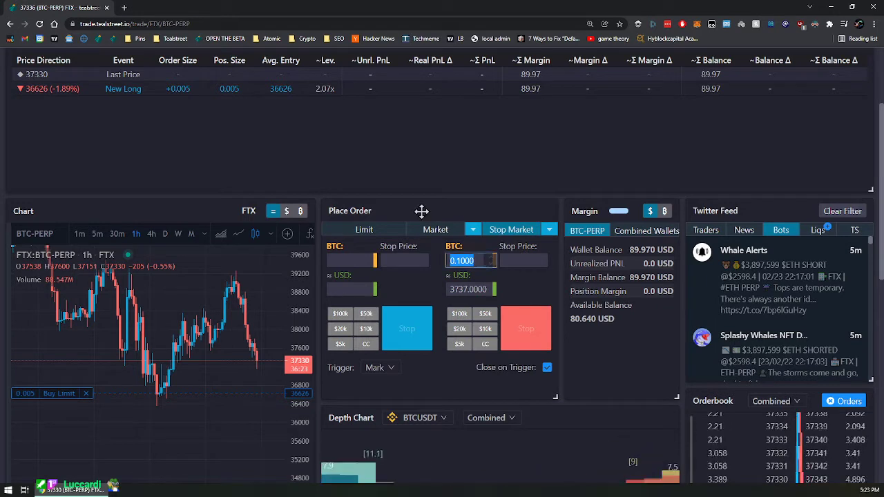
pyautogui.write('.1')
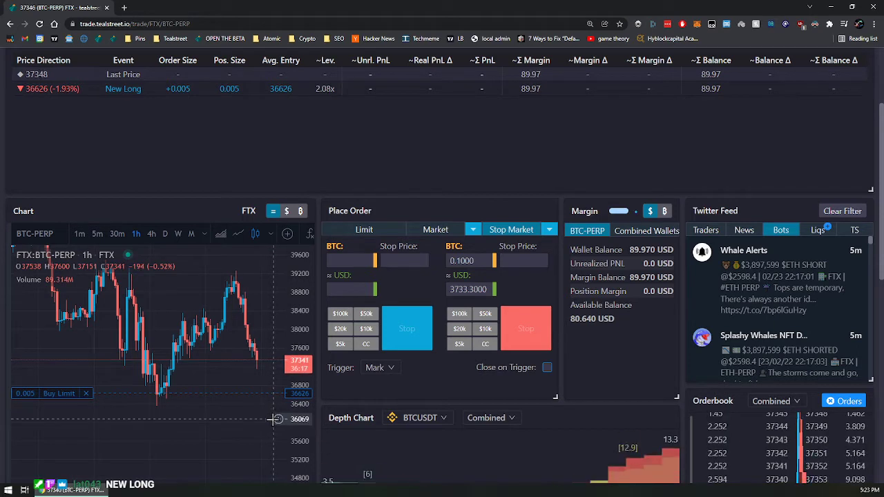
pyautogui.click(277, 417)
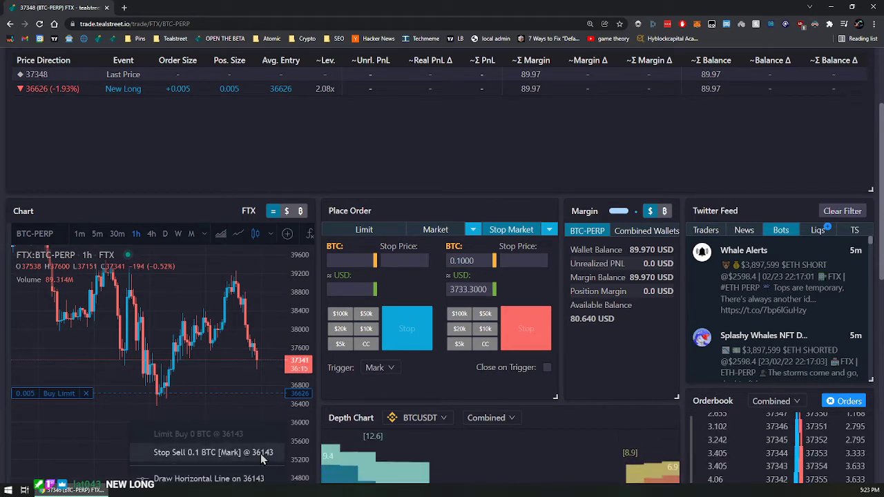
pyautogui.click(547, 368)
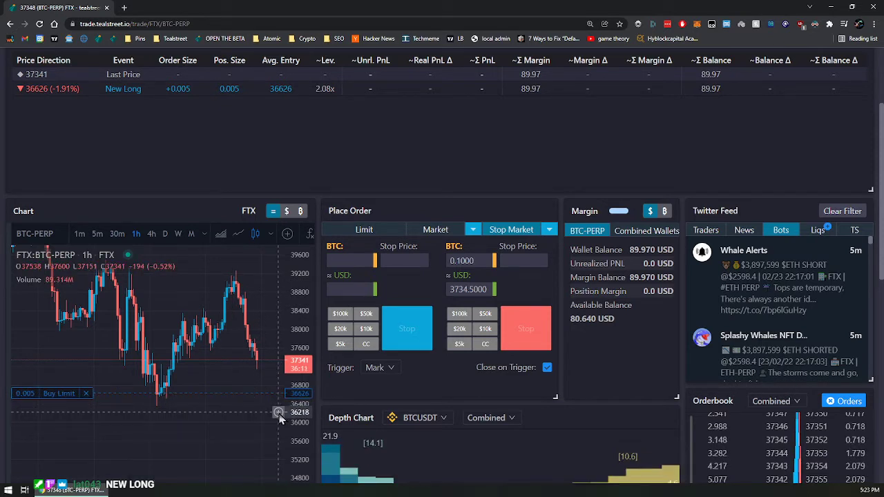
pyautogui.click(279, 414)
pyautogui.click(207, 452)
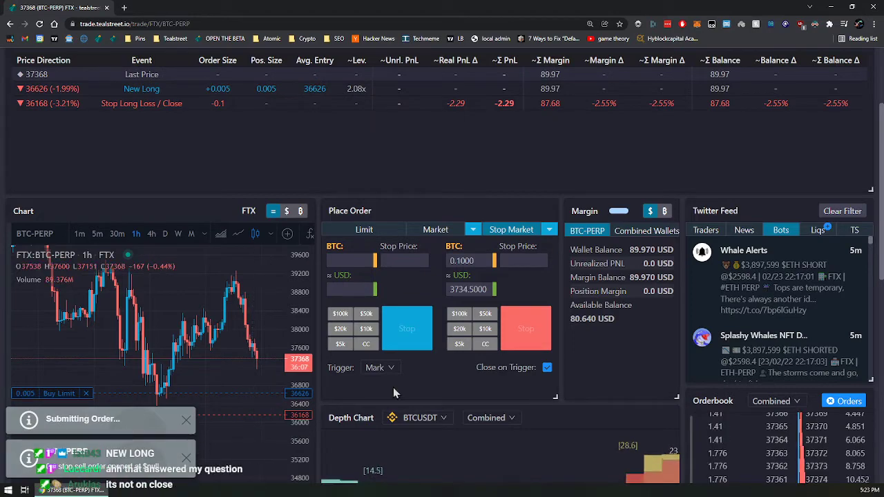
# Step: Review the stop's trigger price options and the new 36168 Risk Profile row
pyautogui.scroll(-2, 394, 390)
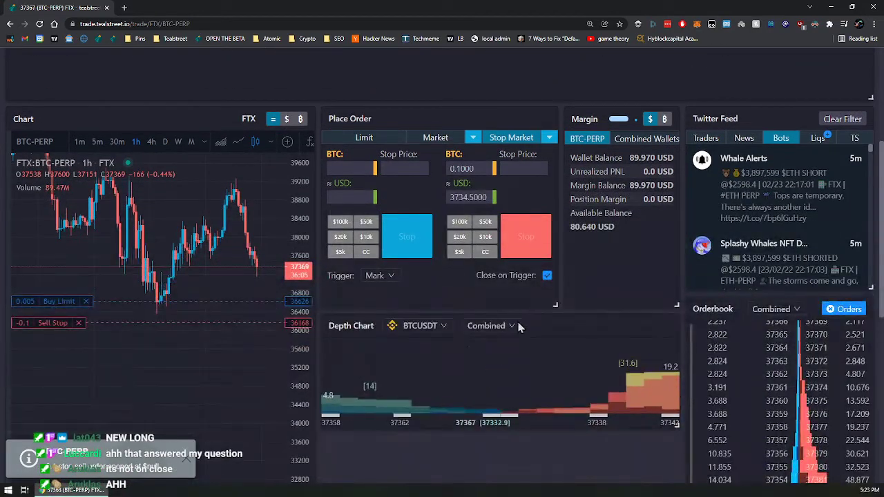
pyautogui.scroll(1, 519, 327)
pyautogui.click(386, 322)
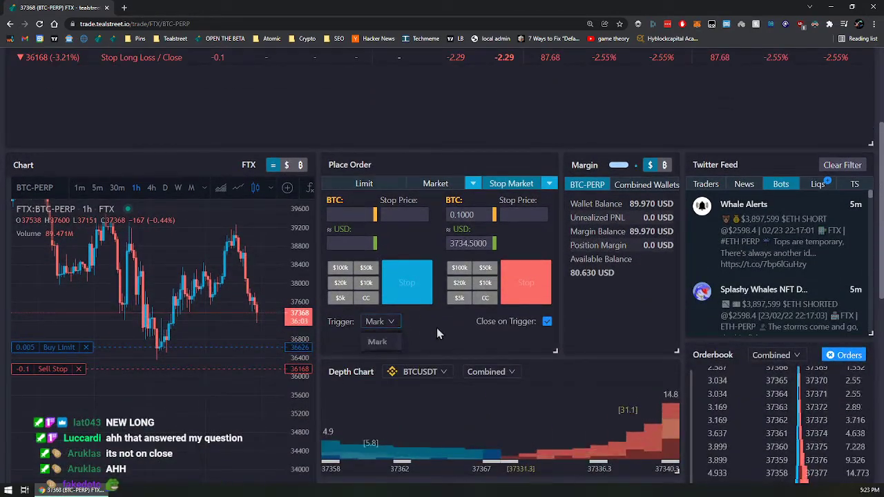
pyautogui.scroll(3, 415, 310)
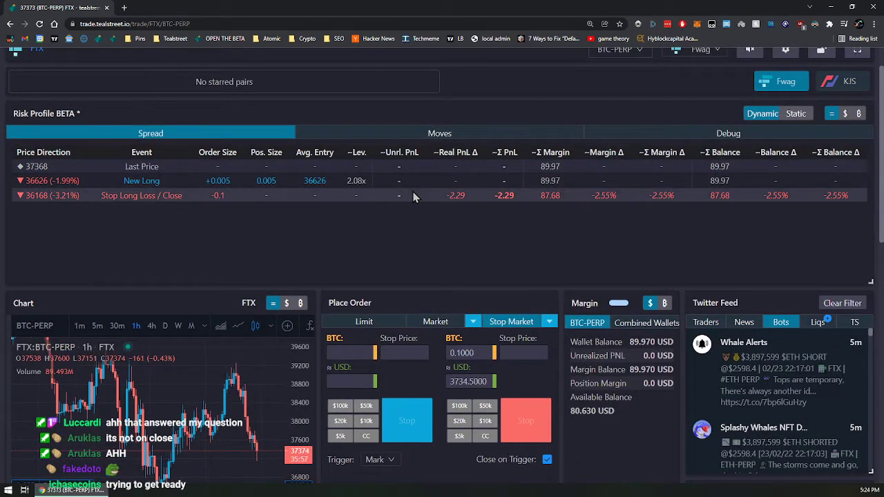
pyautogui.scroll(-2, 531, 270)
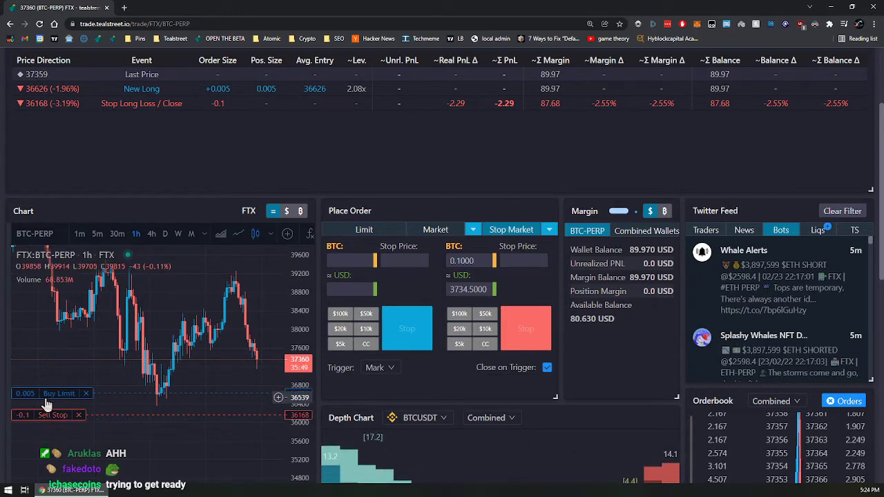
pyautogui.scroll(1, 212, 409)
pyautogui.scroll(2, 463, 292)
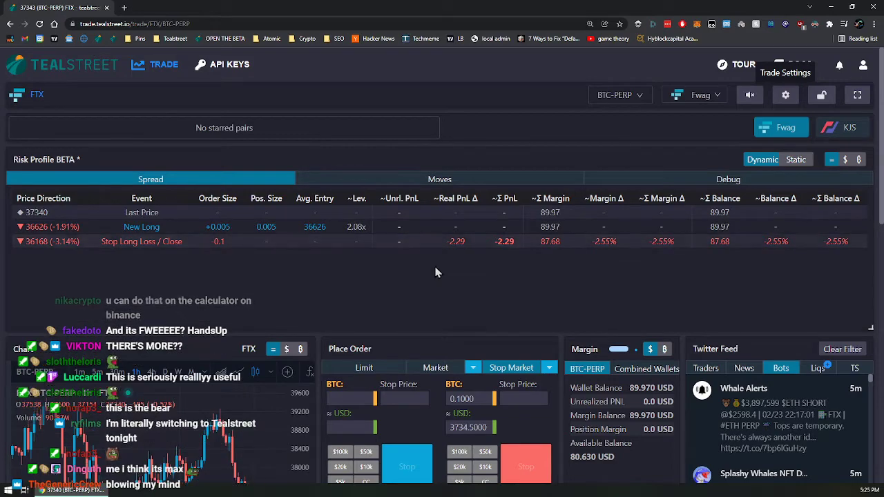
pyautogui.scroll(-3, 358, 312)
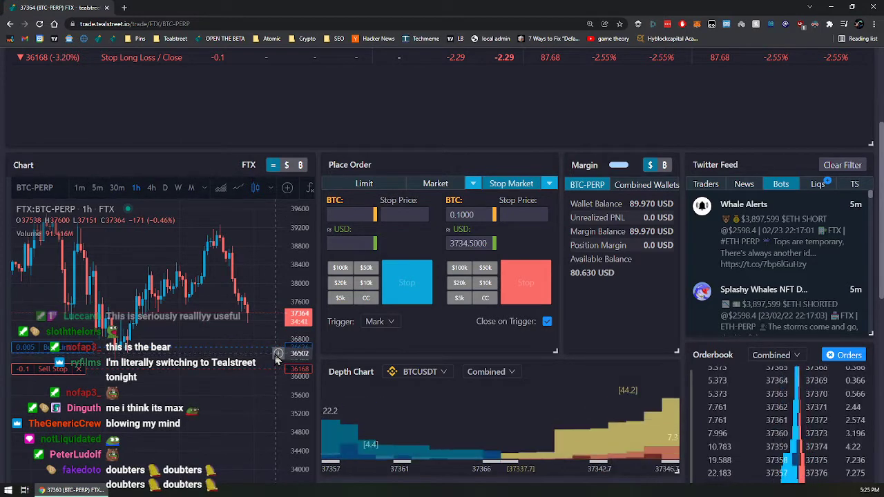
# Step: Add 0.005 BTC limit buys at 36737, 36490, 36428 and 36551
pyautogui.click(279, 352)
pyautogui.click(364, 184)
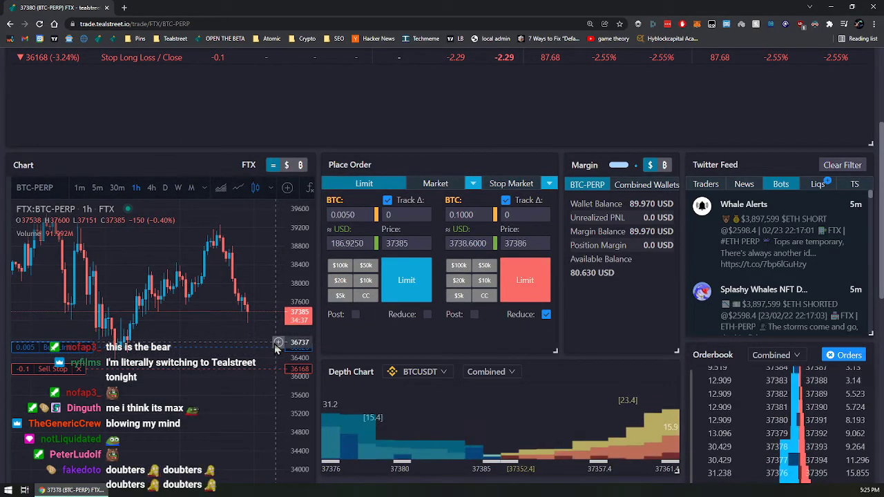
pyautogui.click(279, 360)
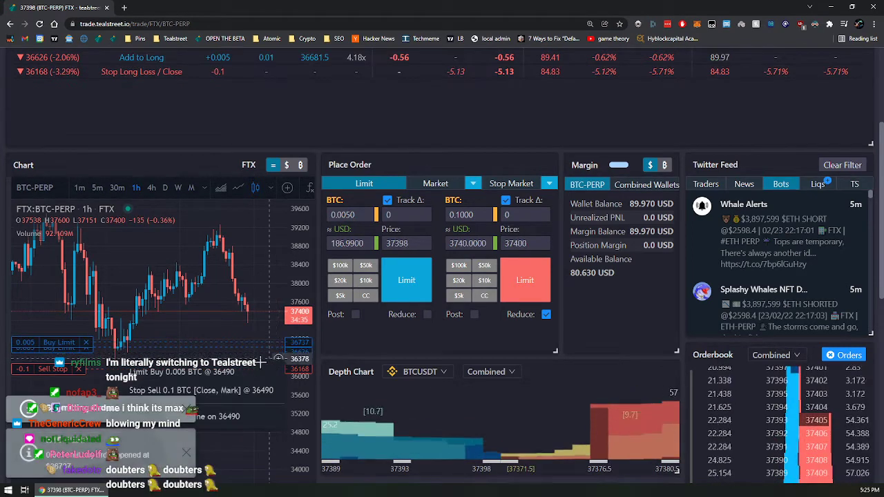
pyautogui.click(278, 367)
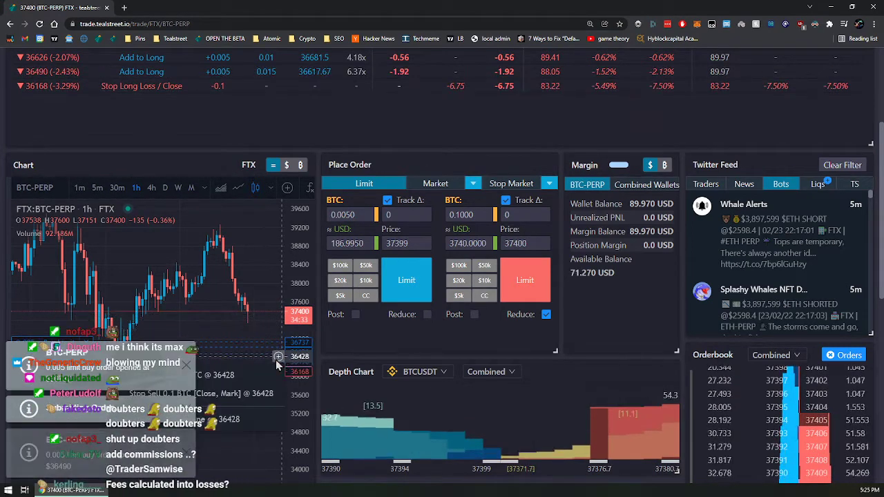
pyautogui.click(277, 352)
pyautogui.click(278, 357)
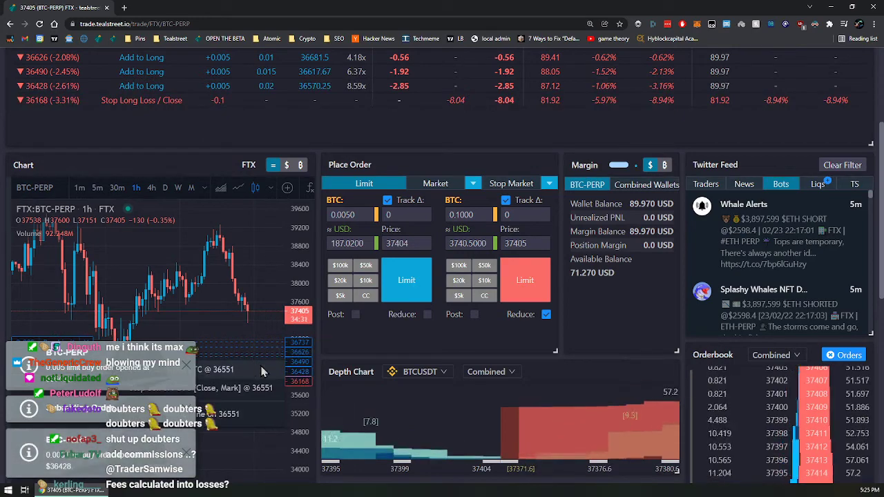
pyautogui.scroll(2, 353, 247)
pyautogui.scroll(1, 354, 247)
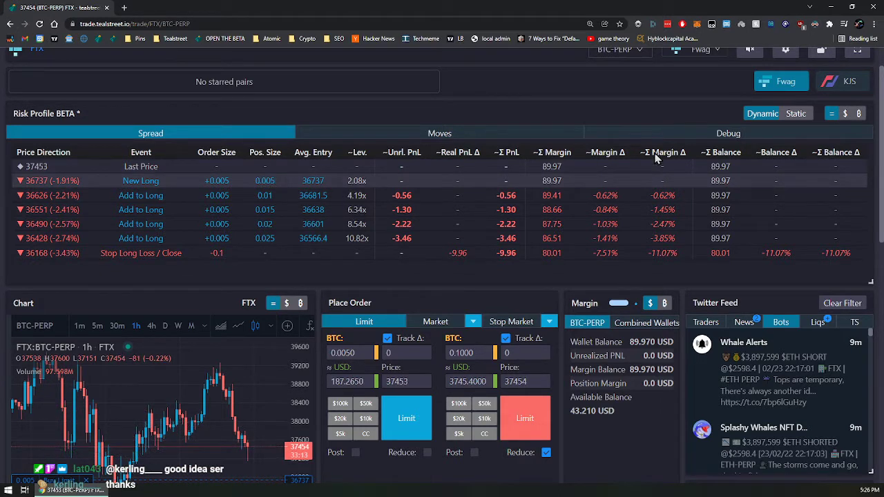
pyautogui.click(845, 114)
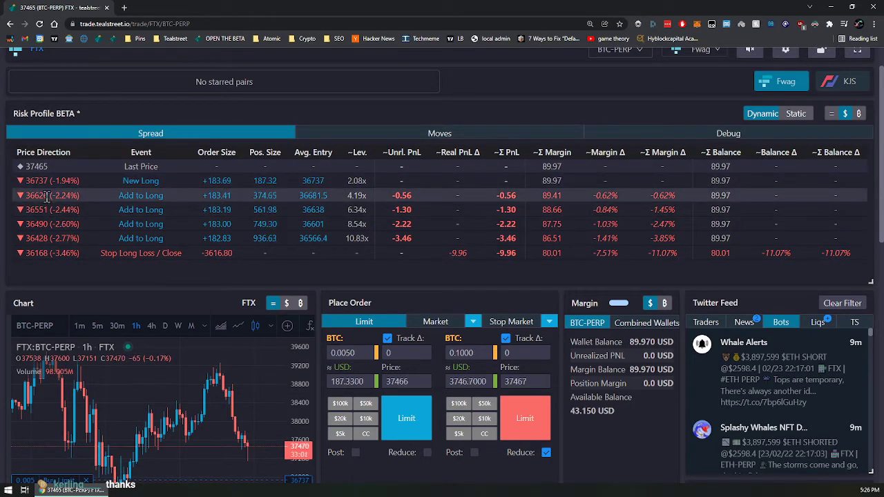
pyautogui.moveTo(28, 198); pyautogui.dragTo(339, 196)
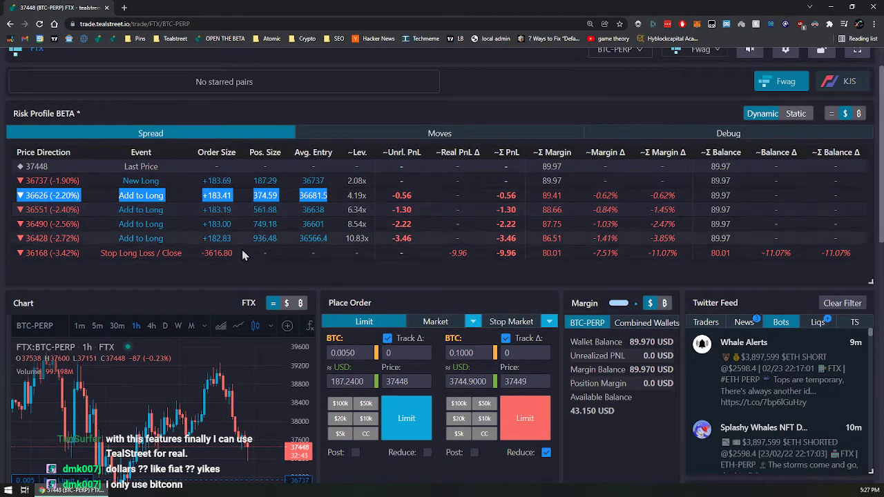
pyautogui.moveTo(25, 210); pyautogui.dragTo(227, 207)
pyautogui.scroll(-3, 228, 208)
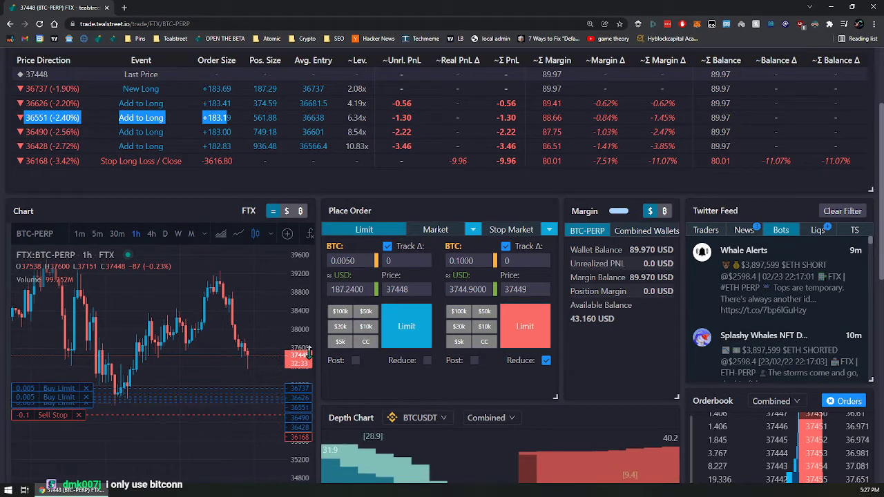
pyautogui.doubleClick(298, 142)
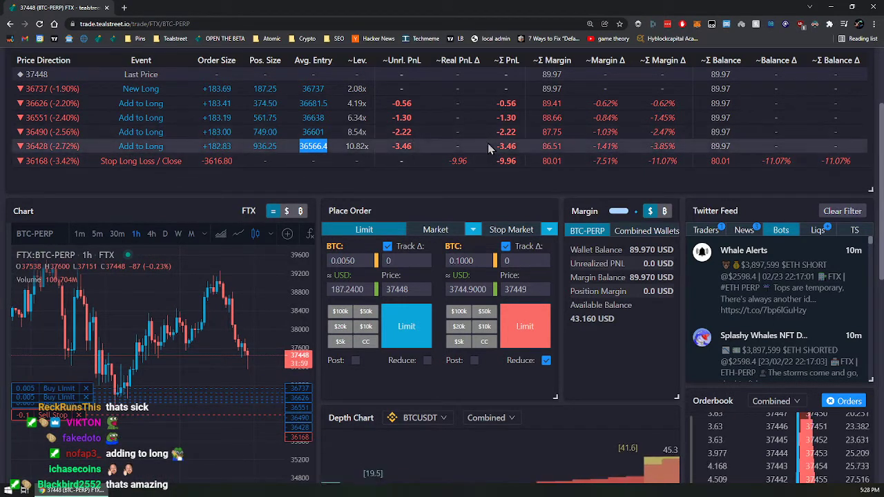
# Step: Drag the top buy limit from 36737 down to 36687 and review the recalculated Risk Profile
pyautogui.moveTo(59, 390); pyautogui.dragTo(51, 397)
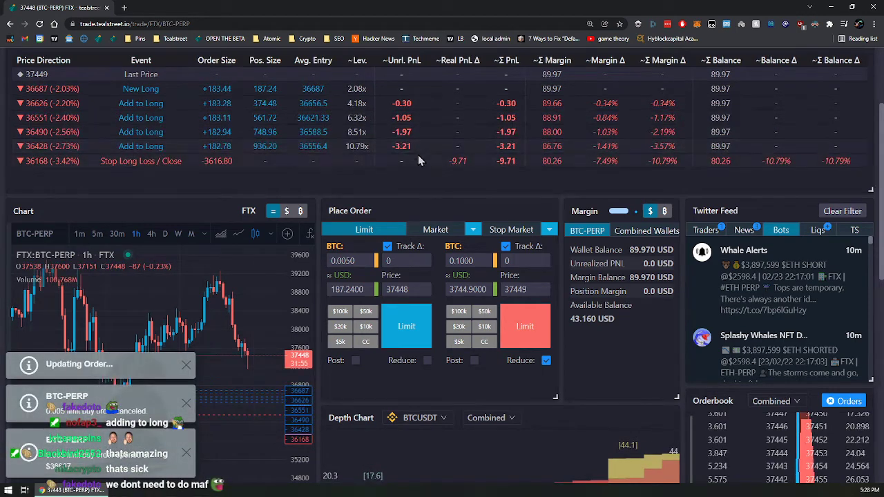
pyautogui.scroll(1, 424, 203)
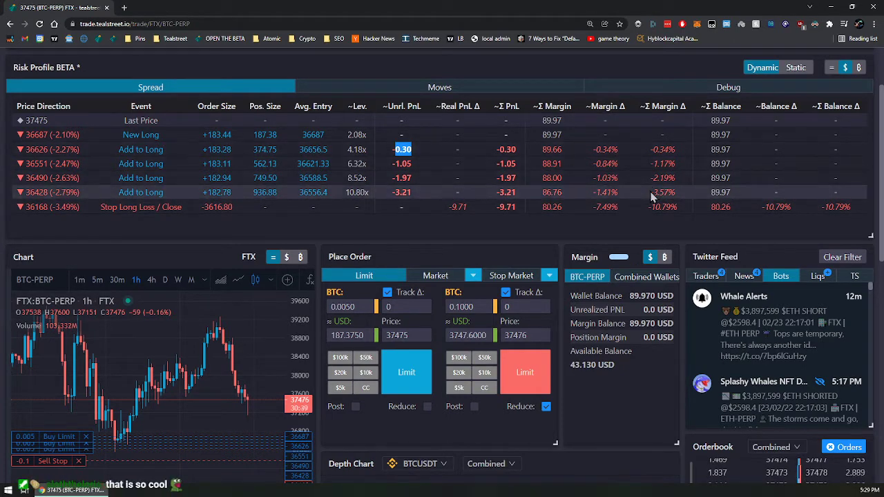
pyautogui.scroll(-2, 568, 234)
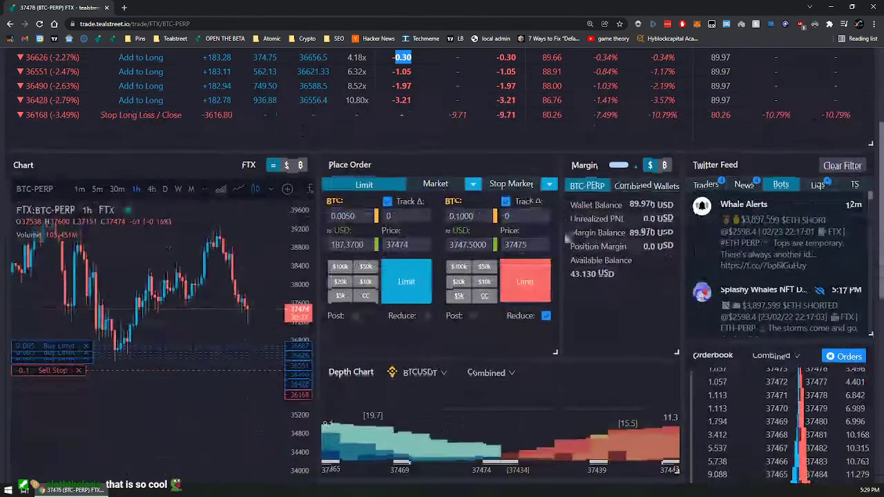
pyautogui.scroll(2, 604, 300)
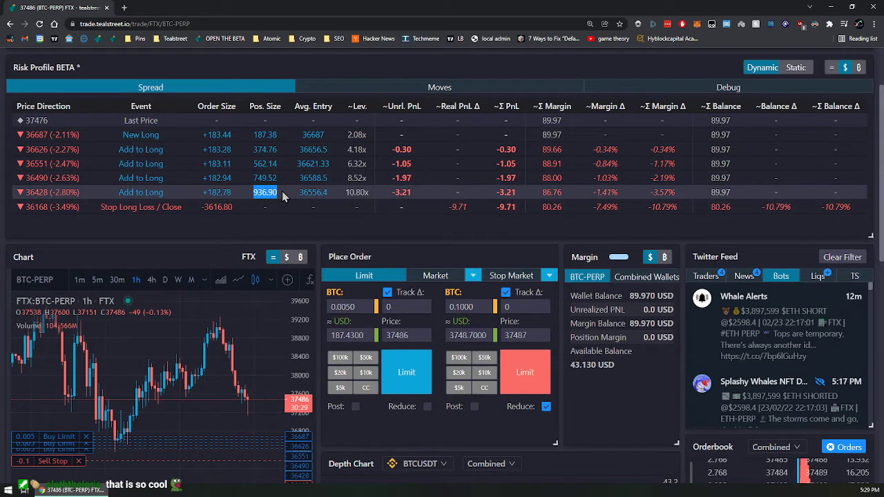
pyautogui.moveTo(254, 195); pyautogui.dragTo(252, 194)
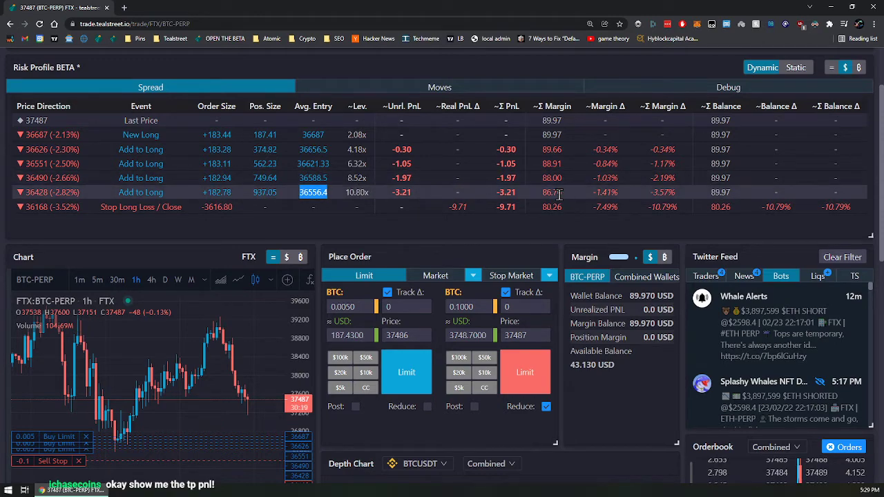
pyautogui.scroll(-3, 512, 216)
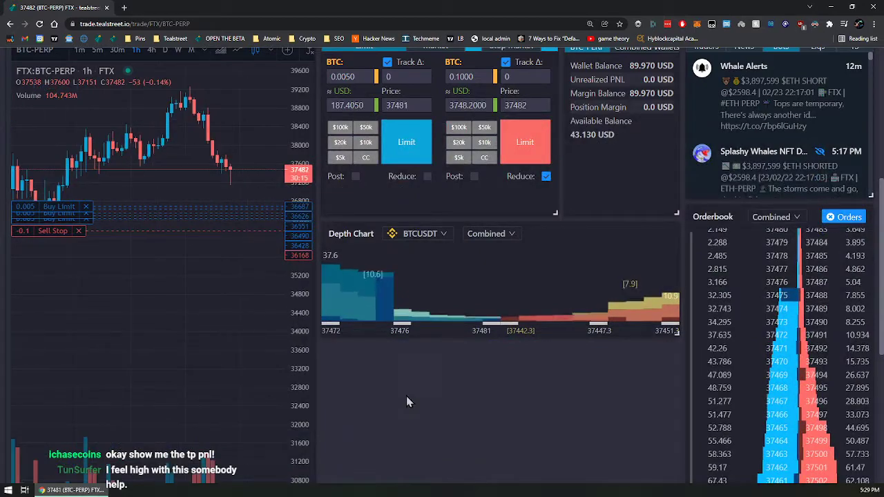
pyautogui.scroll(3, 406, 396)
pyautogui.scroll(-1, 482, 200)
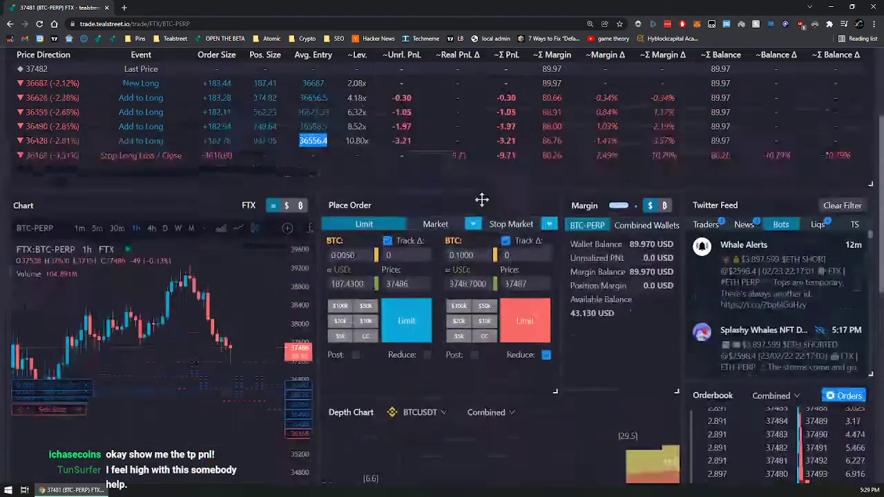
pyautogui.scroll(2, 467, 111)
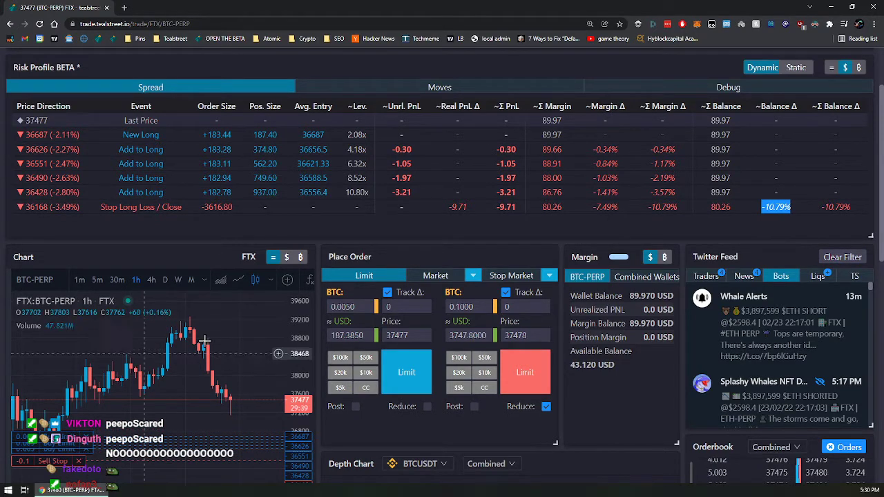
# Step: Stretch the BTC-PERP chart's price axis so levels toward 35,000 are visible
pyautogui.scroll(-3, 388, 431)
pyautogui.scroll(3, 404, 393)
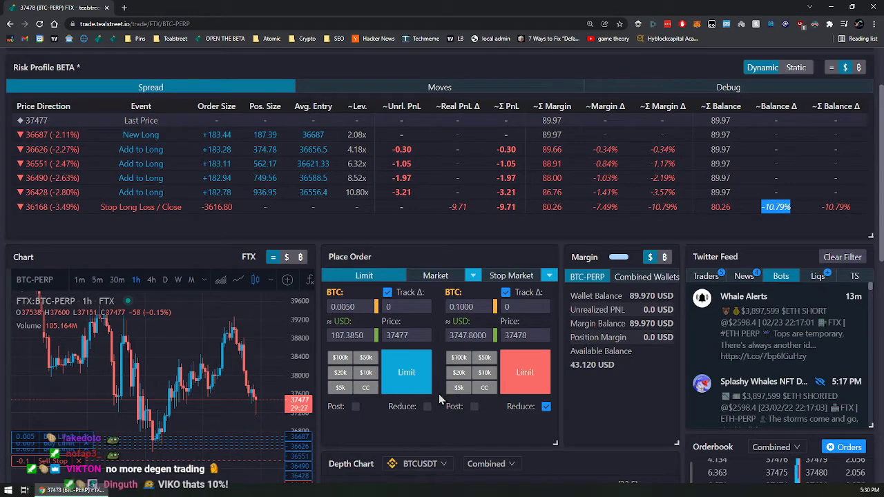
pyautogui.scroll(2, 269, 414)
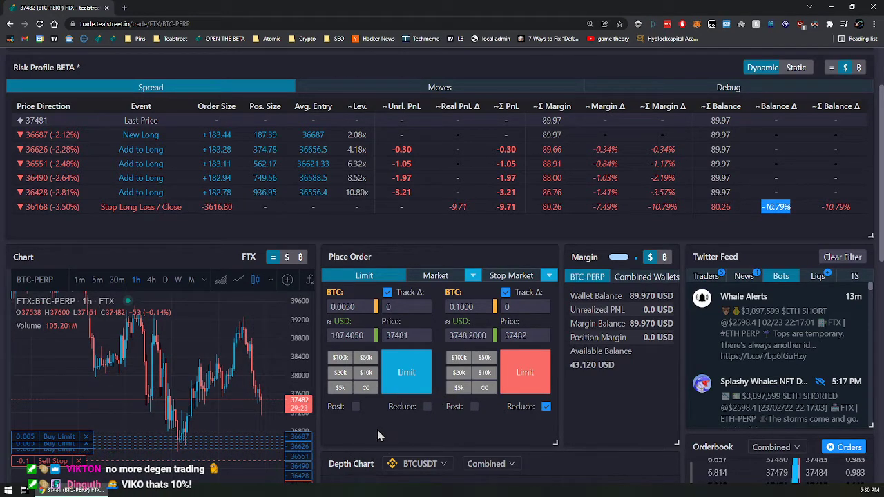
pyautogui.scroll(-2, 377, 420)
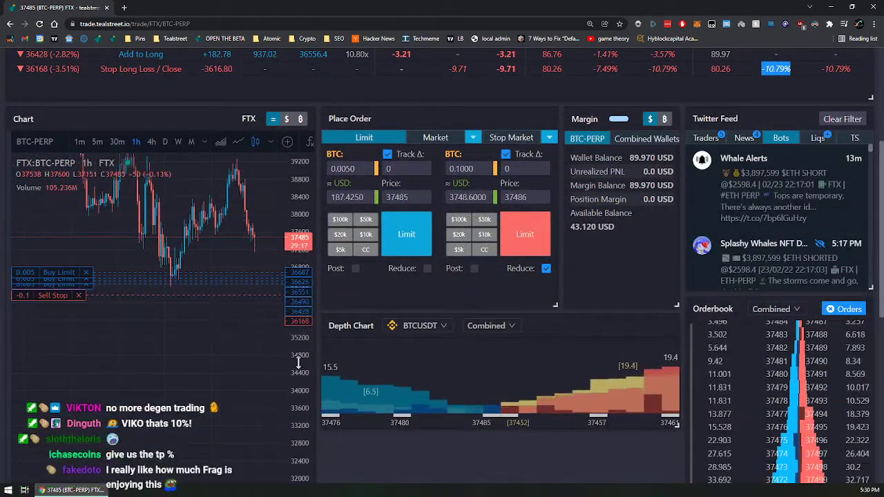
pyautogui.moveTo(294, 297); pyautogui.dragTo(292, 231)
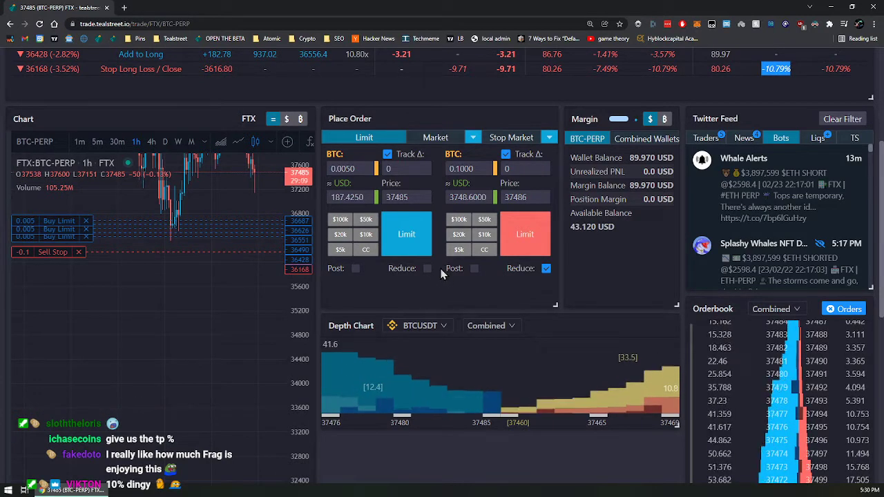
# Step: Add 0.005 BTC limit buys at 35886 and 35801 below the 36168 stop
pyautogui.click(280, 278)
pyautogui.click(247, 287)
pyautogui.click(278, 275)
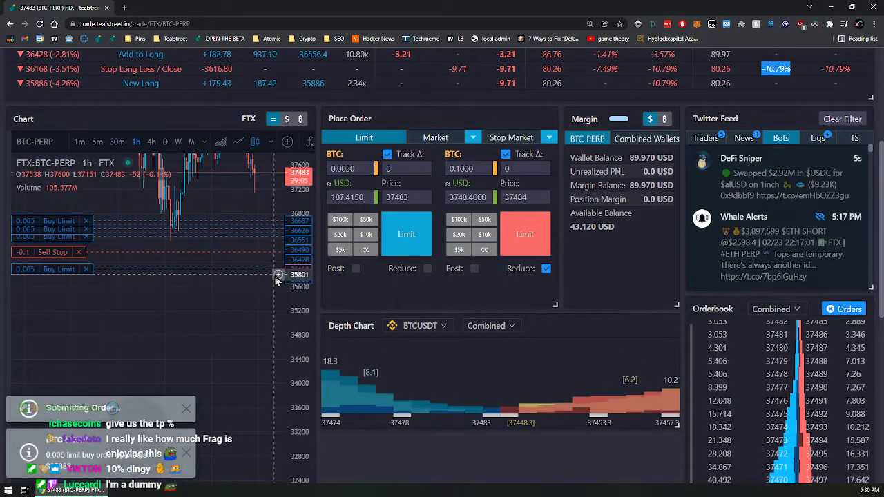
pyautogui.click(260, 293)
pyautogui.scroll(2, 129, 221)
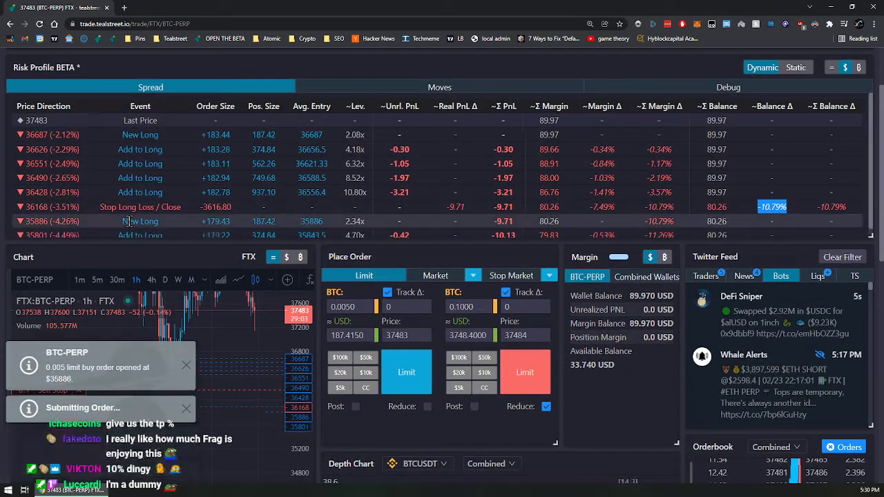
pyautogui.scroll(-1, 129, 221)
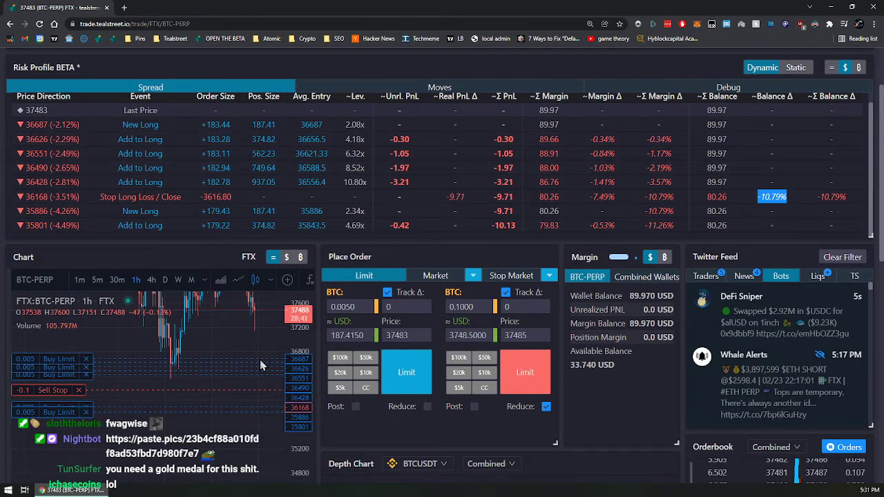
# Step: Change the 36168 stop order's quantity from 0.1000 to 0.01 BTC in Open Orders
pyautogui.scroll(-5, 594, 429)
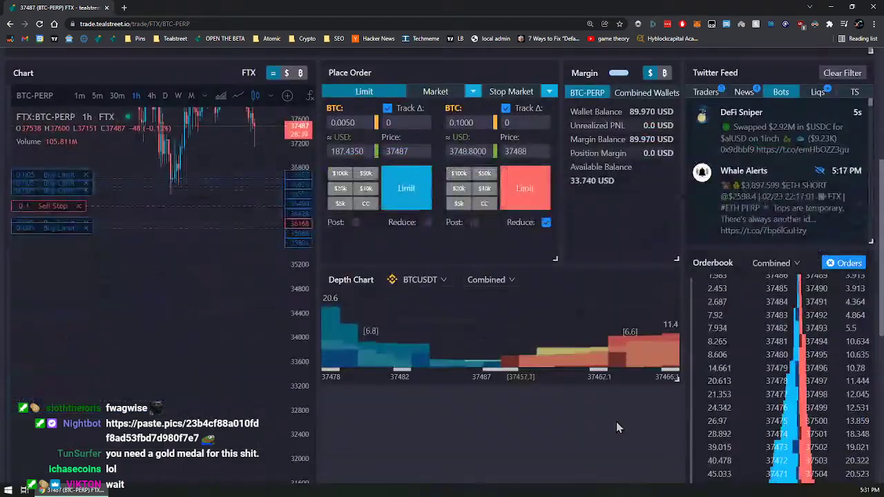
pyautogui.scroll(4, 624, 425)
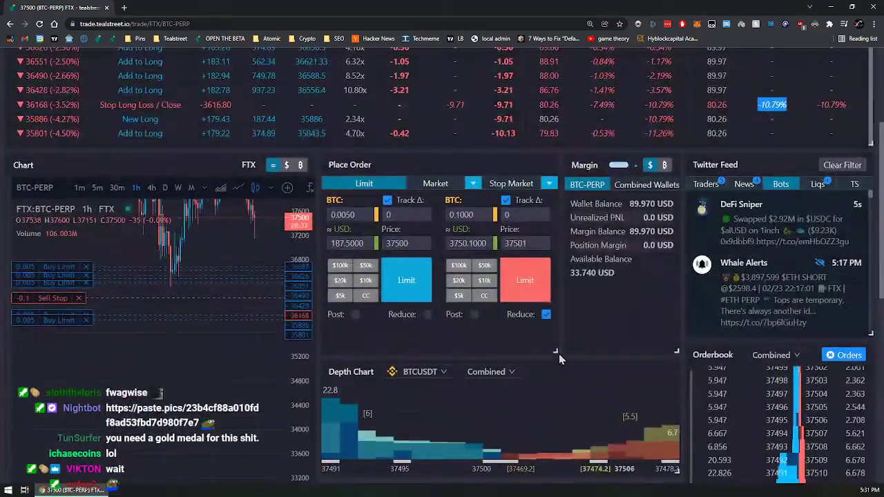
pyautogui.scroll(2, 617, 343)
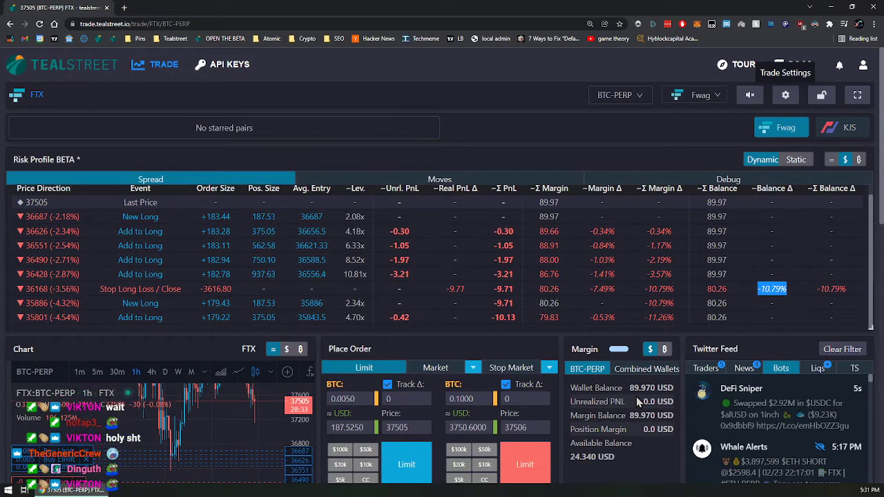
pyautogui.scroll(-2, 639, 403)
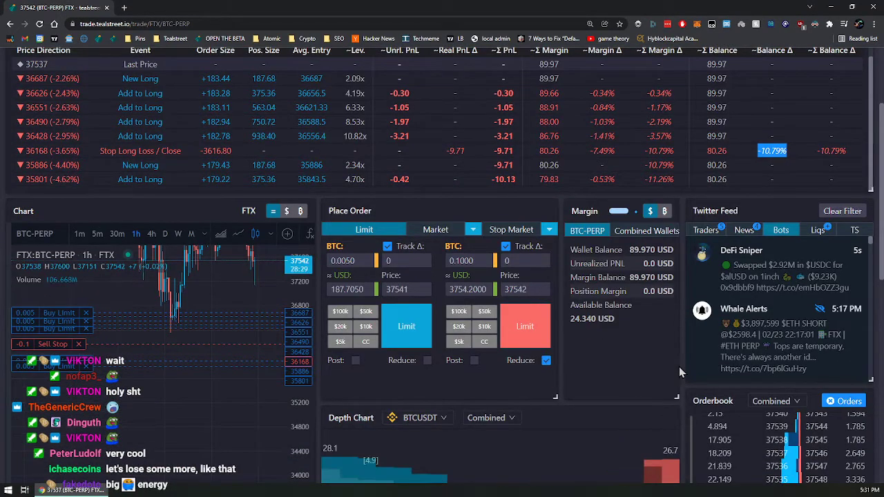
pyautogui.scroll(-2, 611, 364)
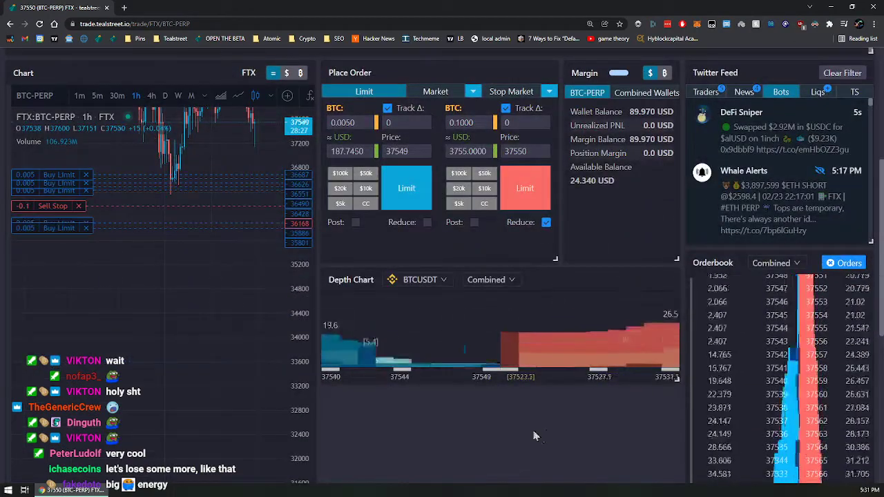
pyautogui.scroll(-3, 533, 391)
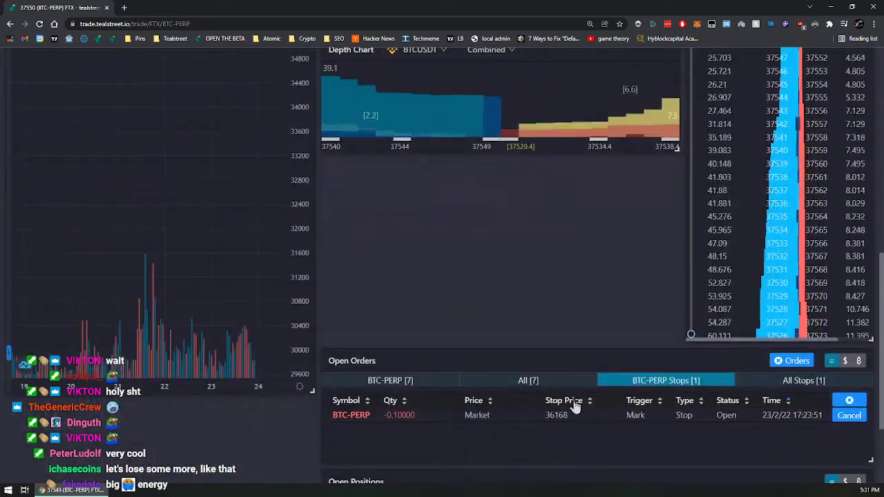
pyautogui.click(404, 415)
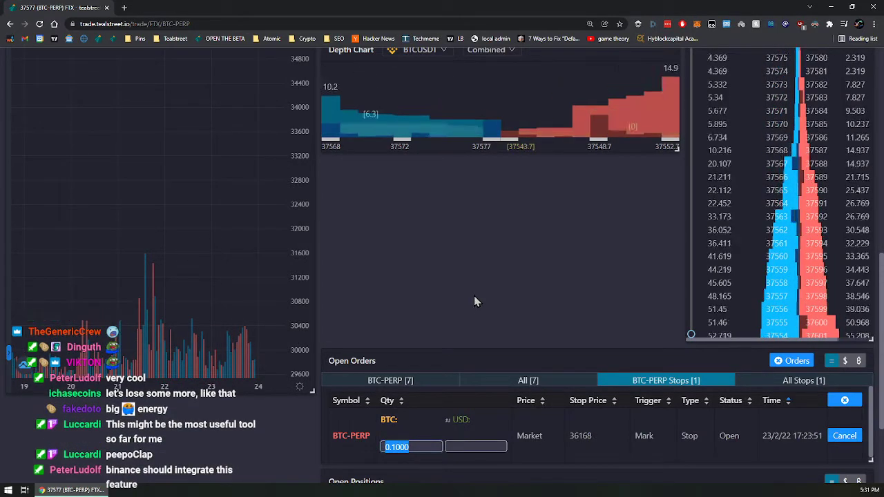
pyautogui.press('BackSpace')
pyautogui.write('0.01')
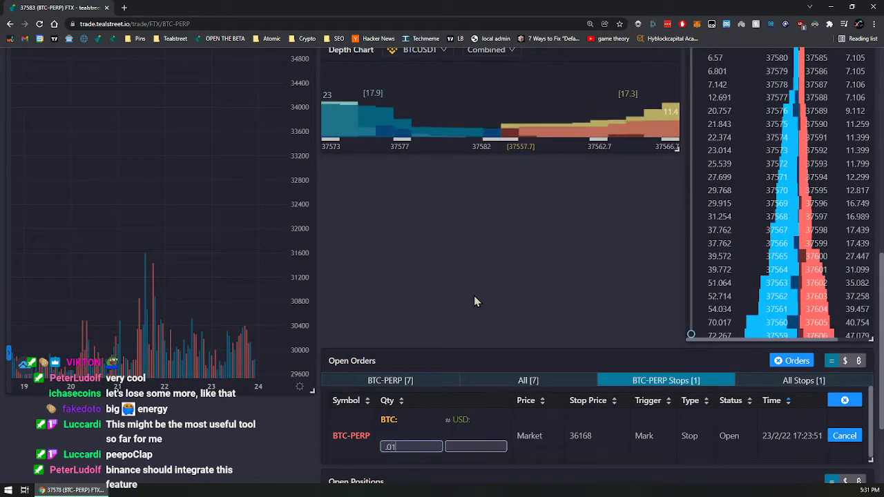
pyautogui.press('Return')
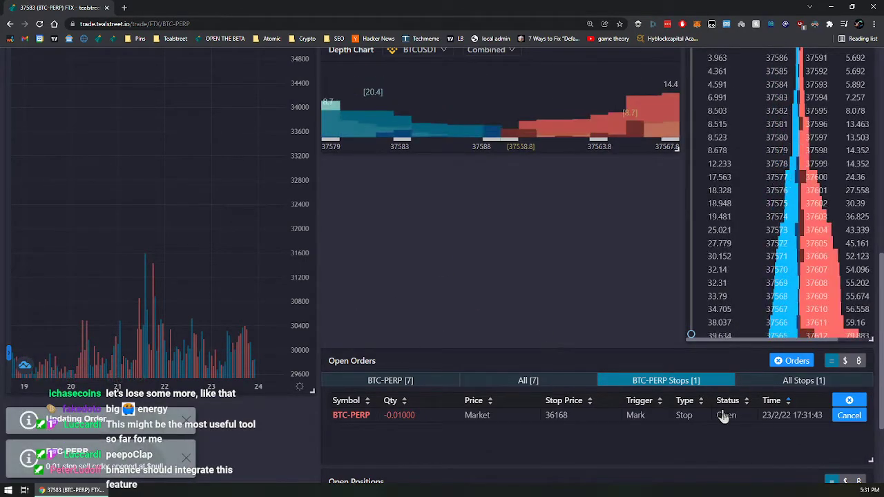
pyautogui.scroll(5, 385, 284)
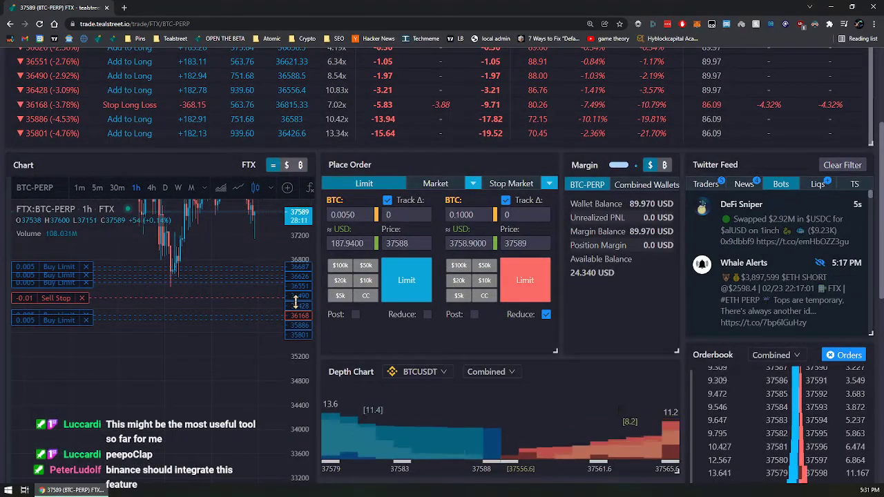
# Step: Drag the sell stop line higher on the chart, toward 36316
pyautogui.scroll(3, 303, 314)
pyautogui.scroll(-1, 304, 318)
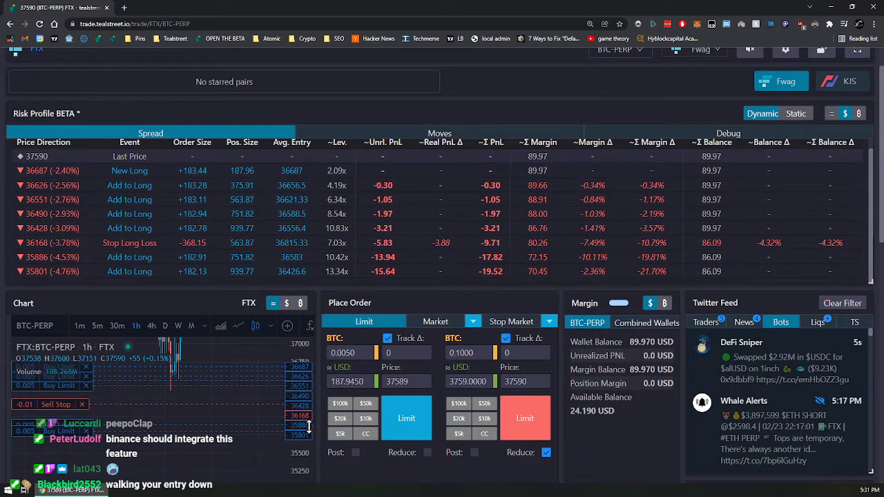
pyautogui.scroll(-1, 625, 436)
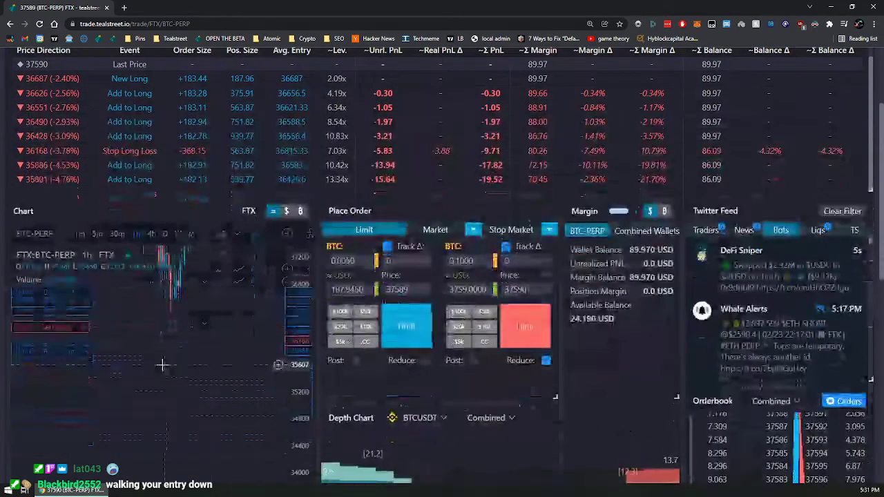
pyautogui.moveTo(59, 336); pyautogui.dragTo(62, 324)
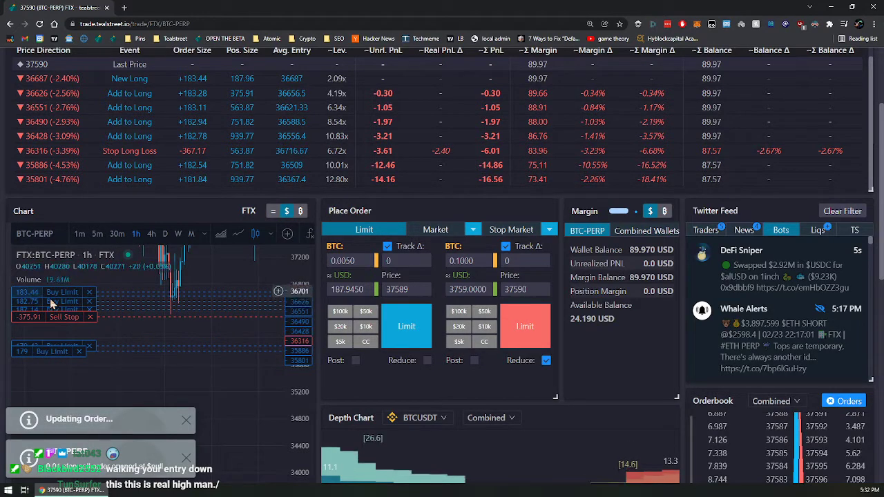
# Step: Highlight Risk Profile size and loss values, then raise the lowest buy limits to 36376 and 36350
pyautogui.doubleClick(235, 138)
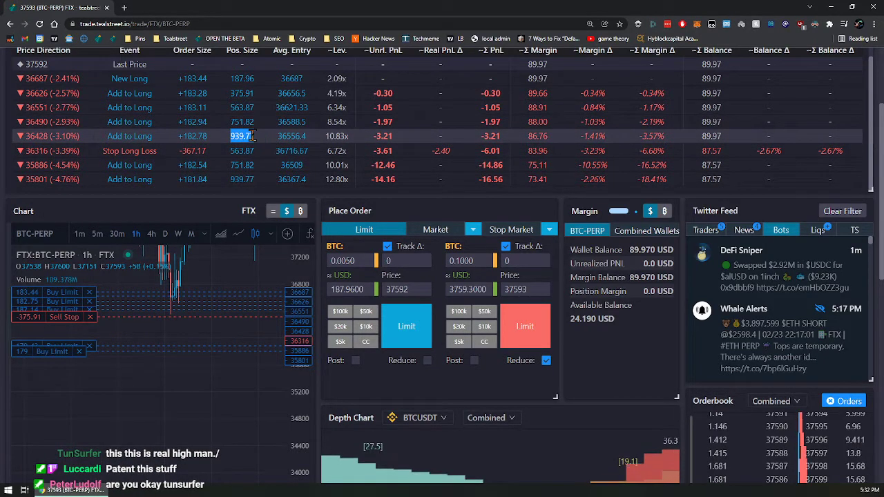
pyautogui.moveTo(179, 151); pyautogui.dragTo(199, 150)
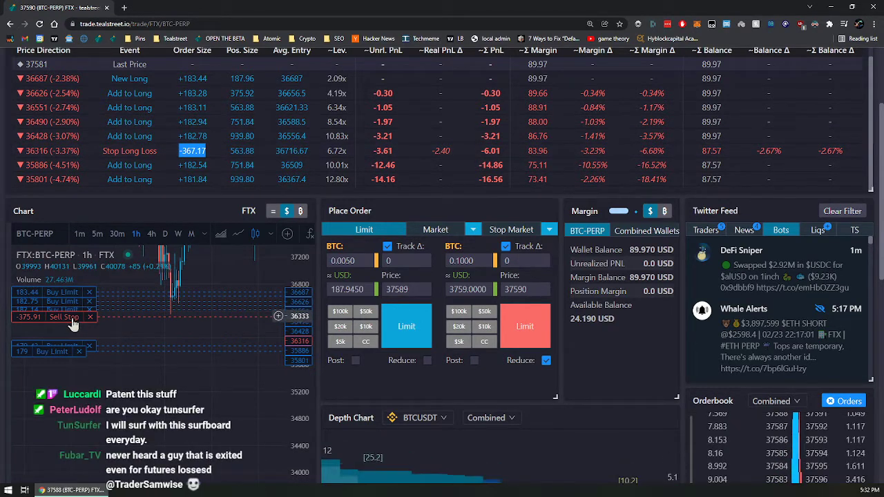
pyautogui.moveTo(432, 151); pyautogui.dragTo(444, 151)
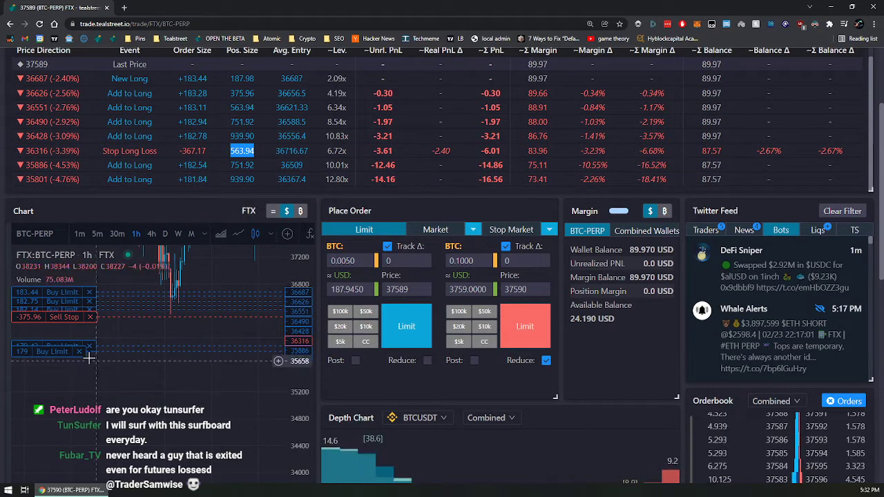
pyautogui.moveTo(62, 352); pyautogui.dragTo(63, 333)
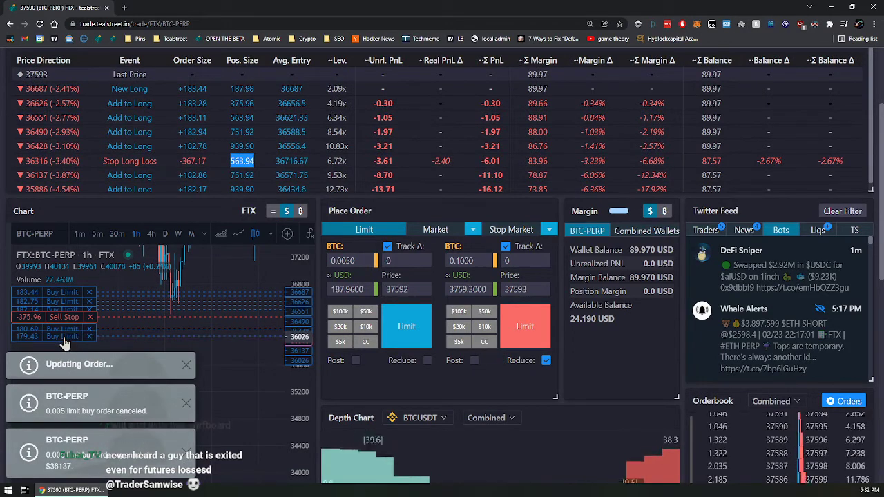
pyautogui.moveTo(64, 343); pyautogui.dragTo(69, 320)
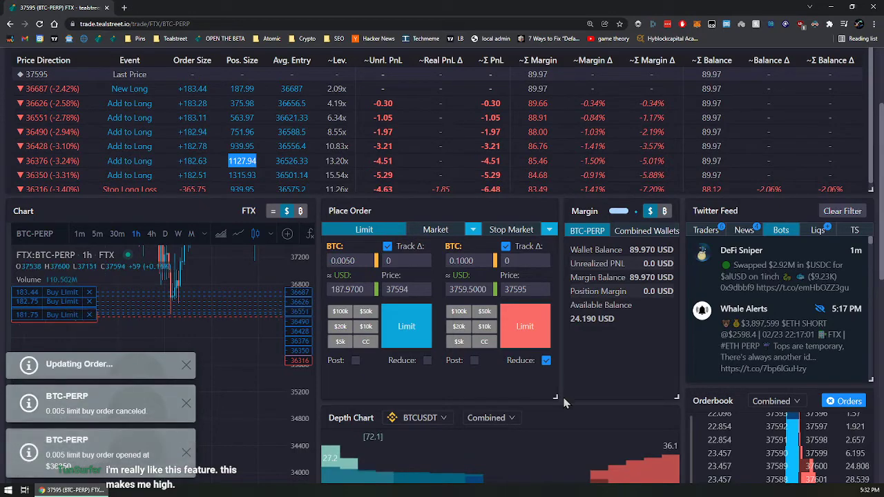
# Step: Set the order to Reduce-only Stop Market and show Risk Profile sizes in BTC
pyautogui.click(546, 360)
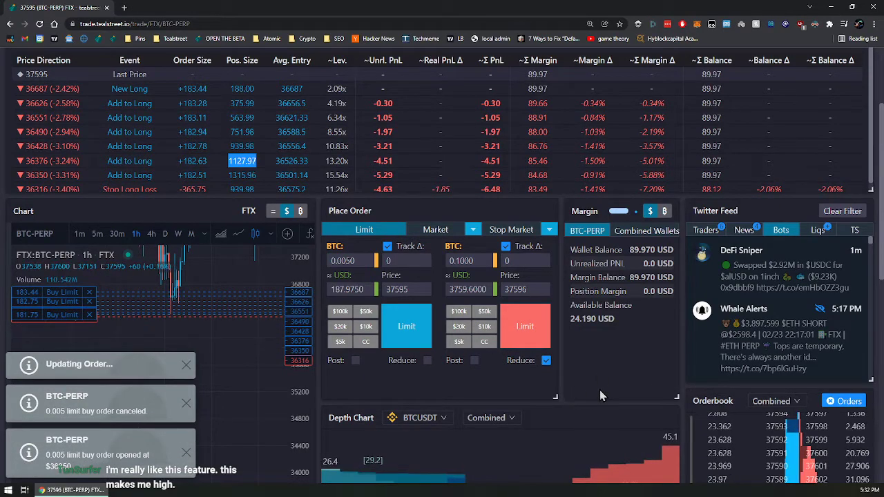
pyautogui.scroll(-3, 599, 389)
pyautogui.scroll(3, 524, 217)
pyautogui.click(511, 229)
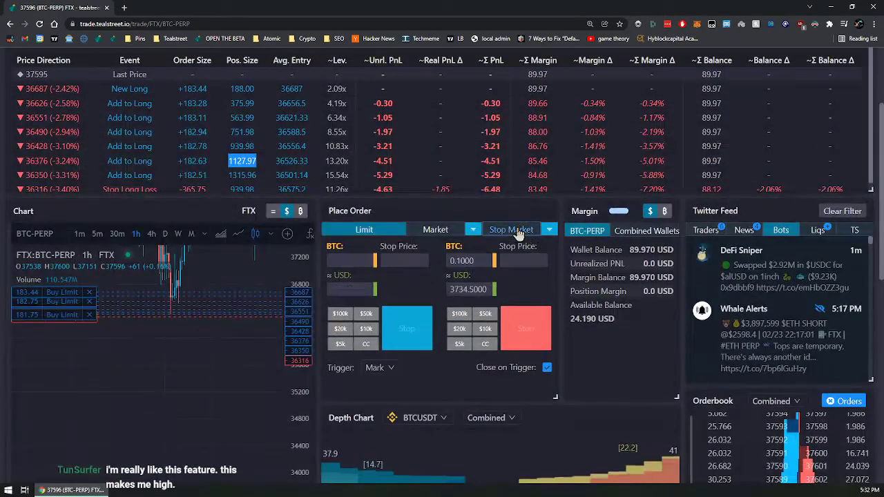
pyautogui.click(514, 259)
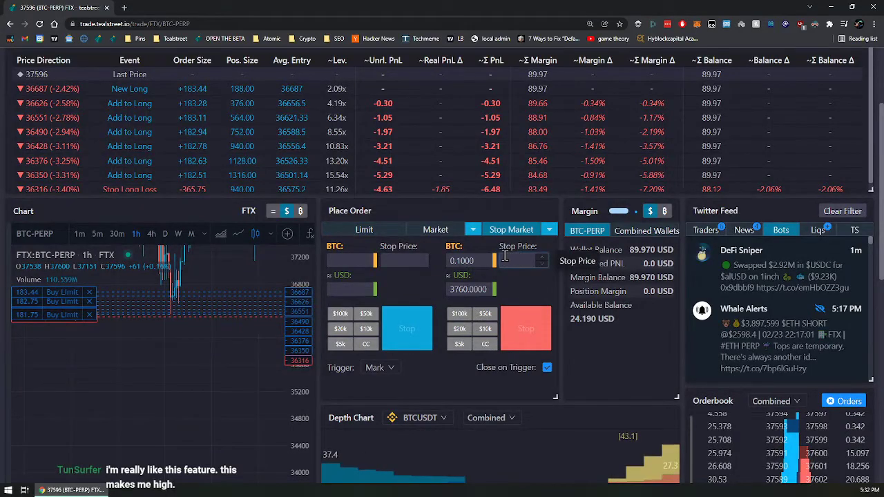
pyautogui.scroll(-3, 484, 372)
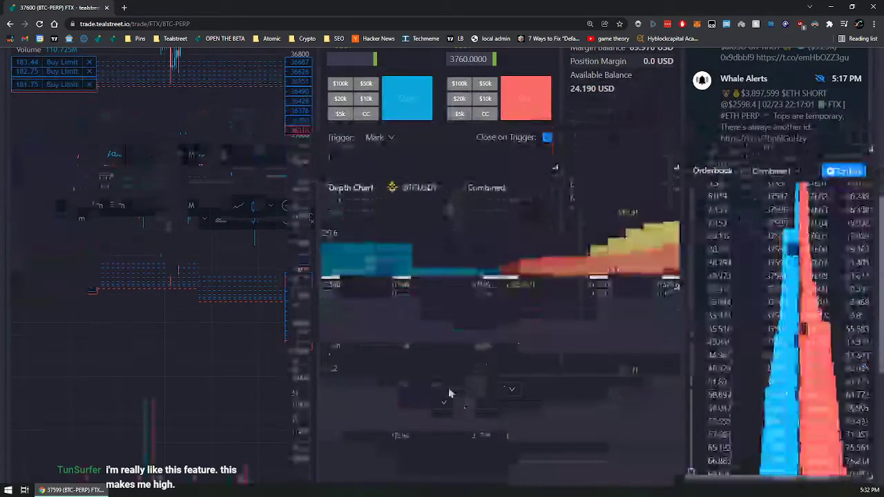
pyautogui.scroll(5, 250, 265)
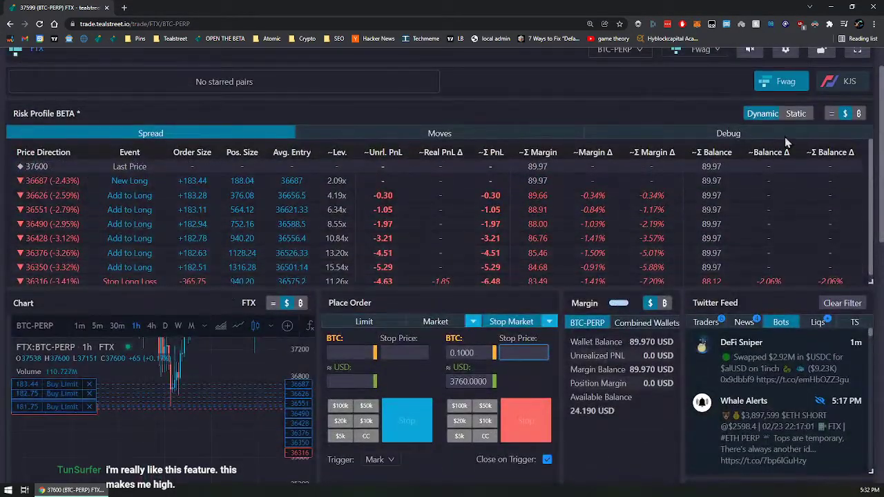
pyautogui.click(832, 113)
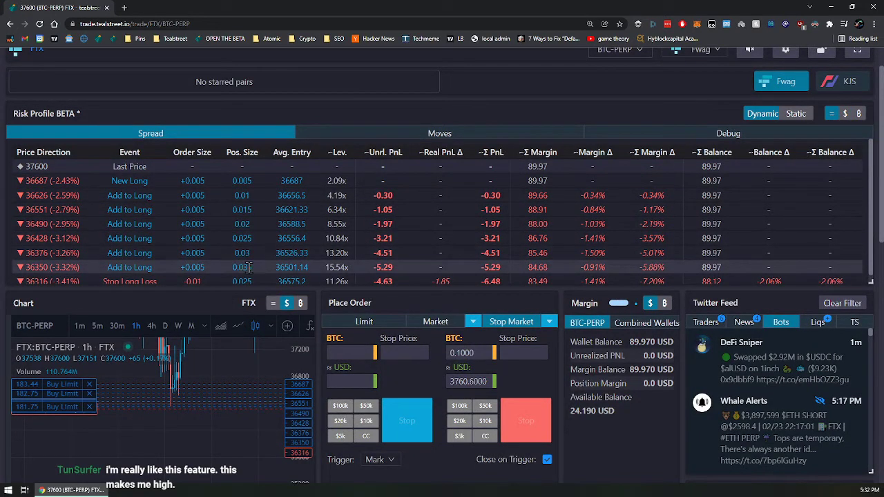
# Step: Place the 0.1 BTC stop sell at about 36145 from the chart price axis
pyautogui.click(525, 352)
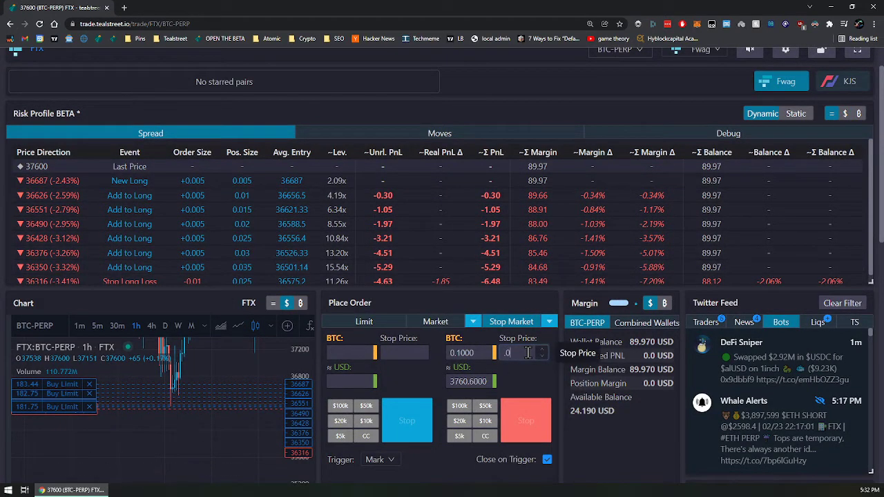
pyautogui.scroll(-1, 536, 353)
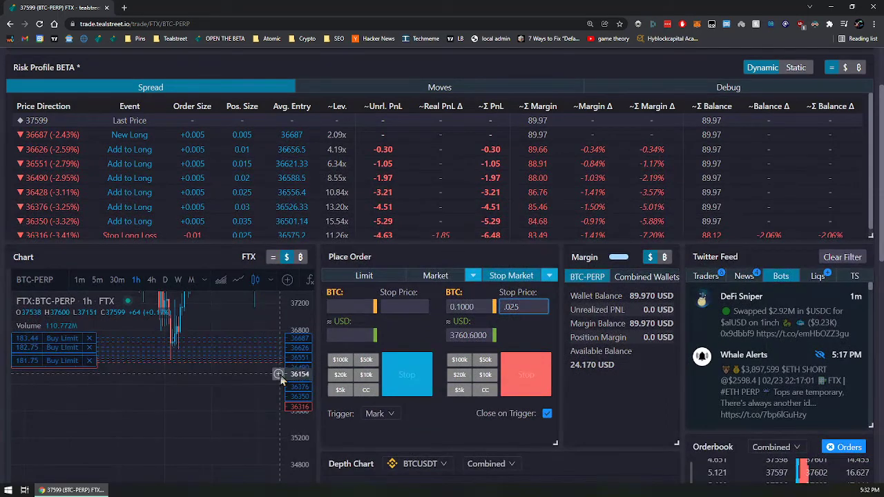
pyautogui.click(277, 376)
pyautogui.click(235, 411)
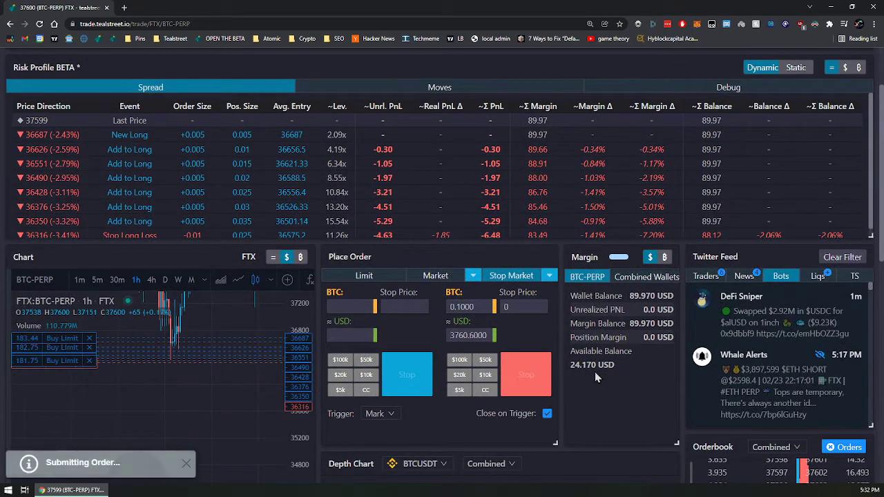
pyautogui.scroll(2, 496, 326)
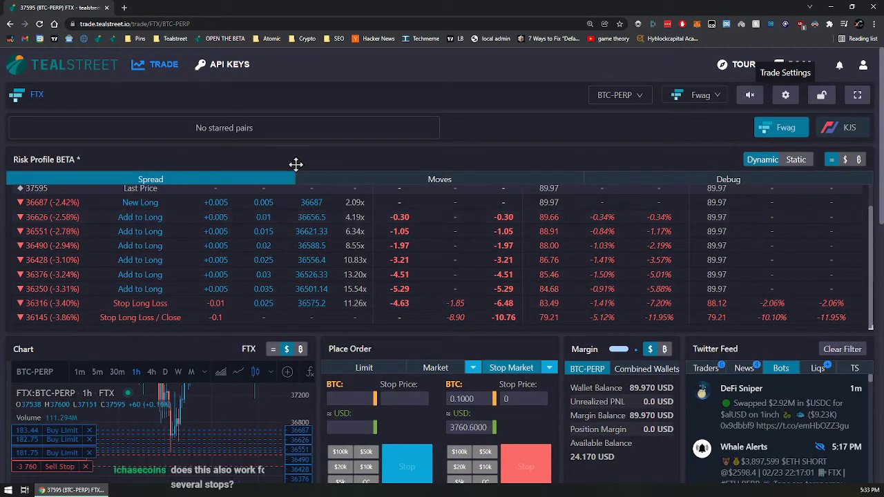
pyautogui.scroll(1, 104, 228)
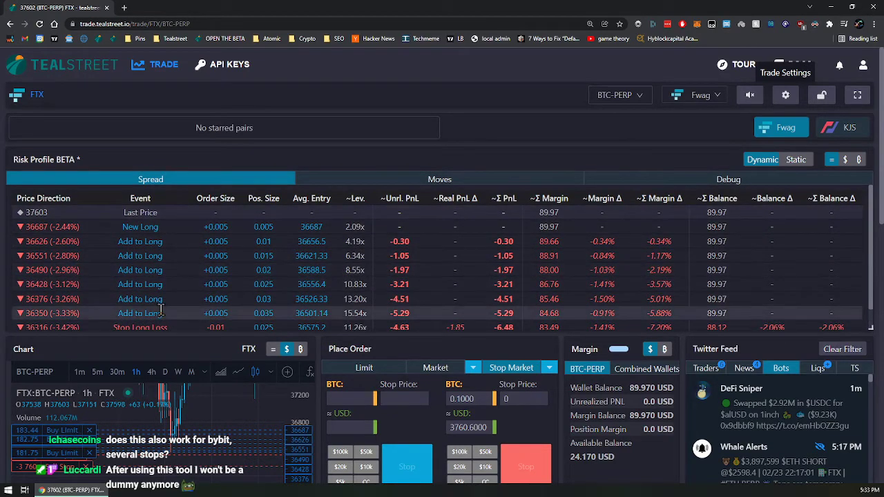
pyautogui.scroll(-1, 157, 257)
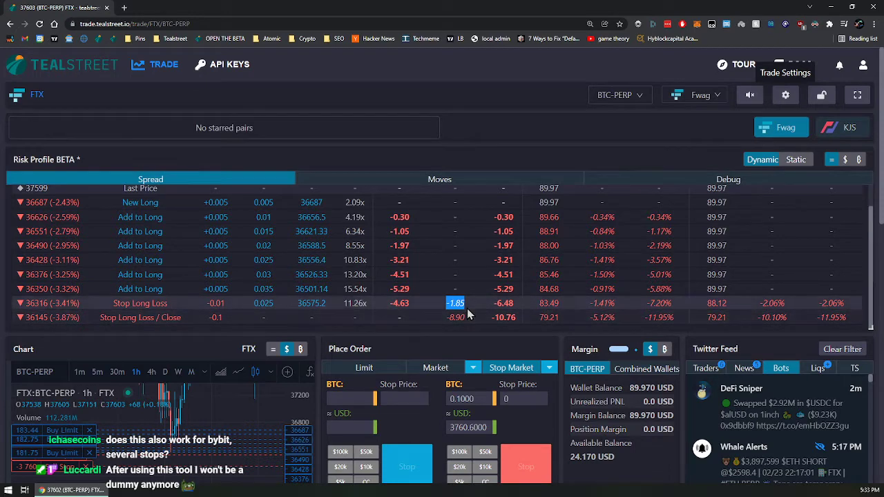
pyautogui.doubleClick(411, 307)
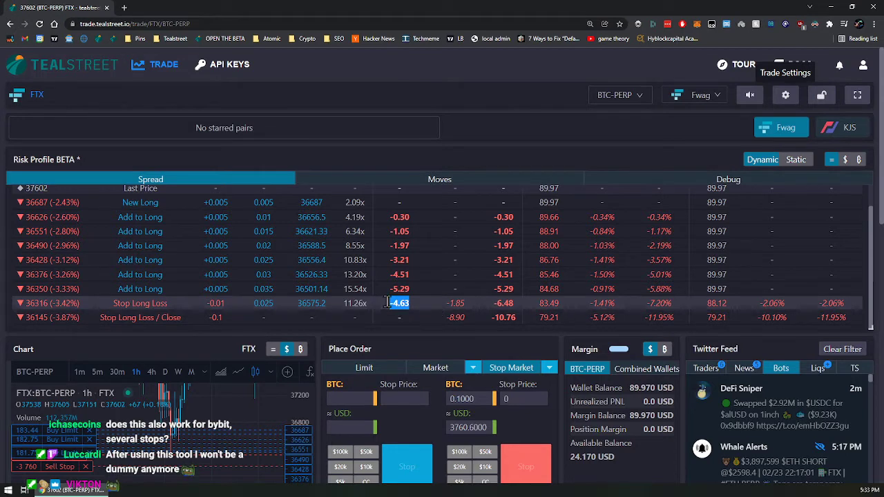
pyautogui.scroll(-1, 214, 379)
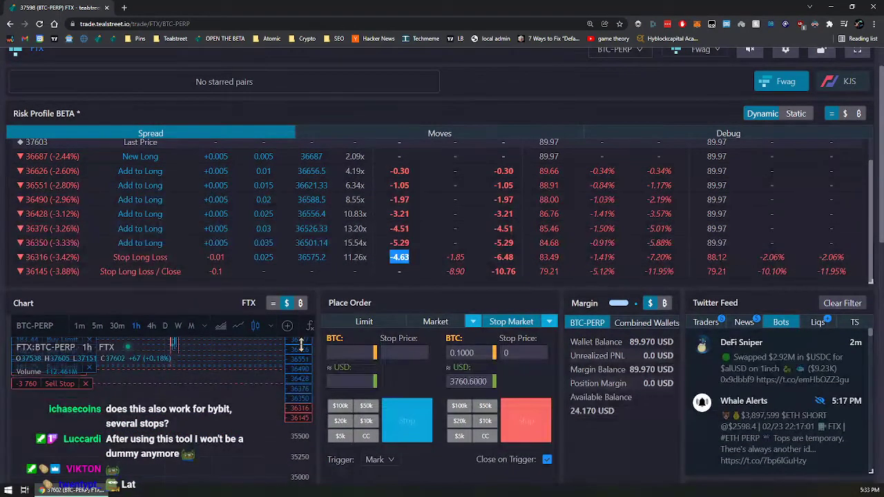
pyautogui.tripleClick(178, 272)
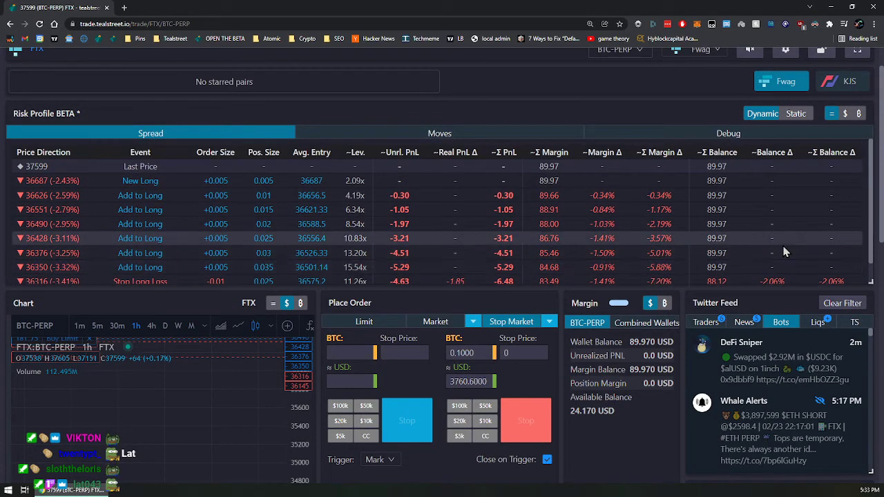
pyautogui.moveTo(817, 272); pyautogui.dragTo(854, 276)
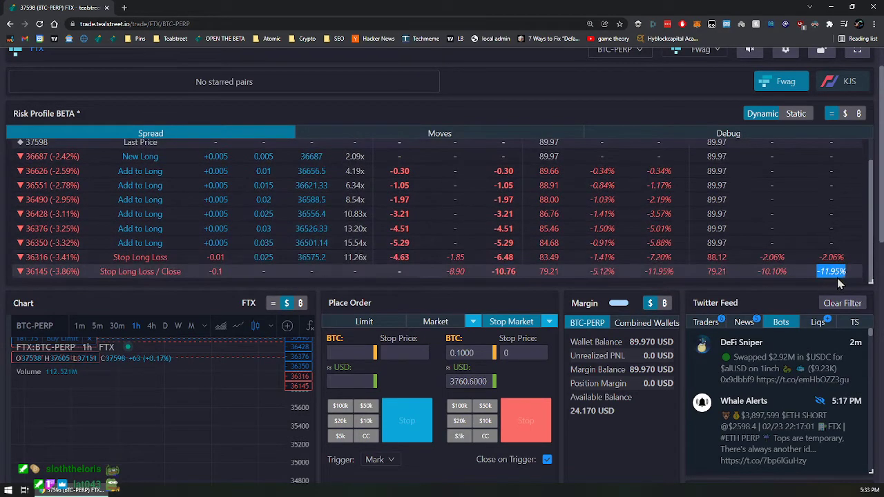
pyautogui.scroll(1, 822, 173)
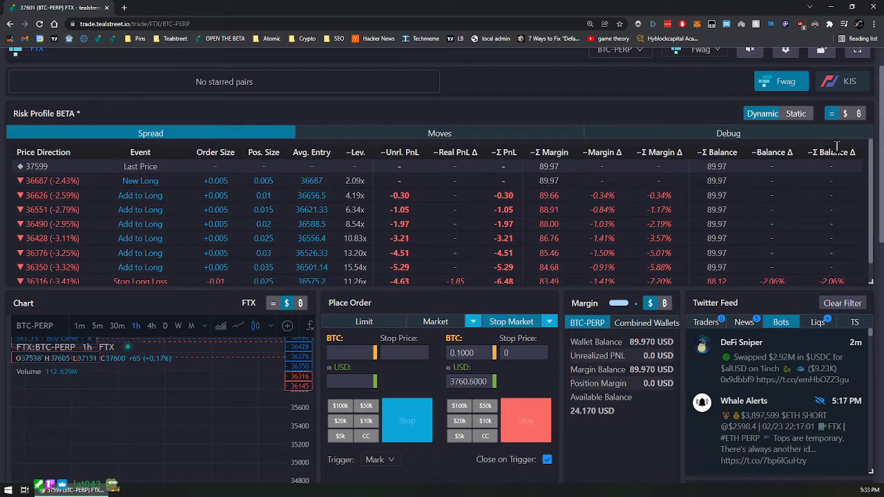
pyautogui.scroll(-1, 768, 248)
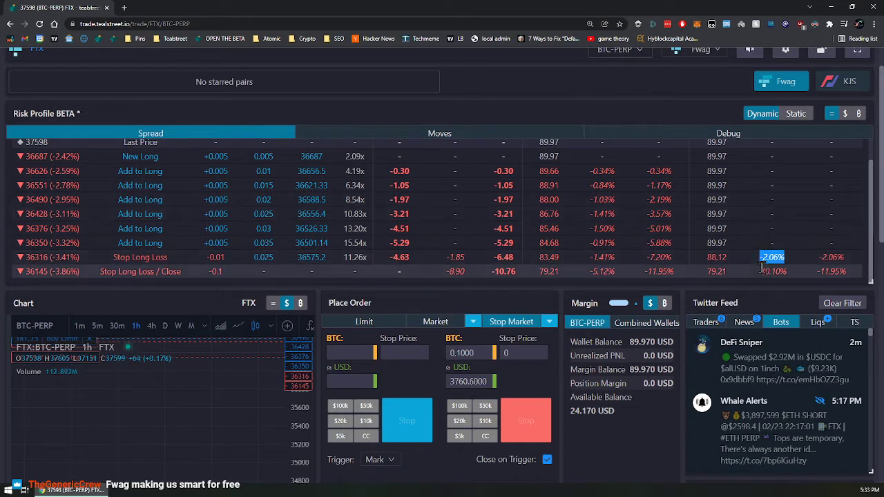
pyautogui.click(797, 274)
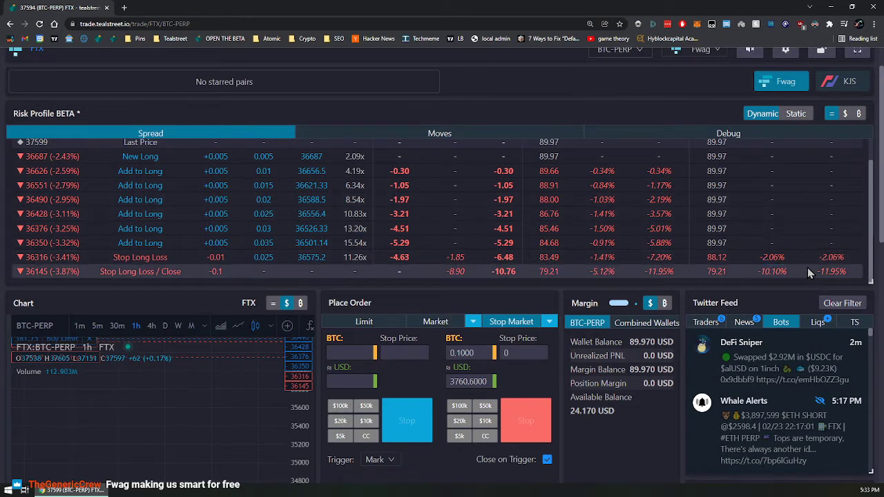
pyautogui.moveTo(818, 274); pyautogui.dragTo(849, 275)
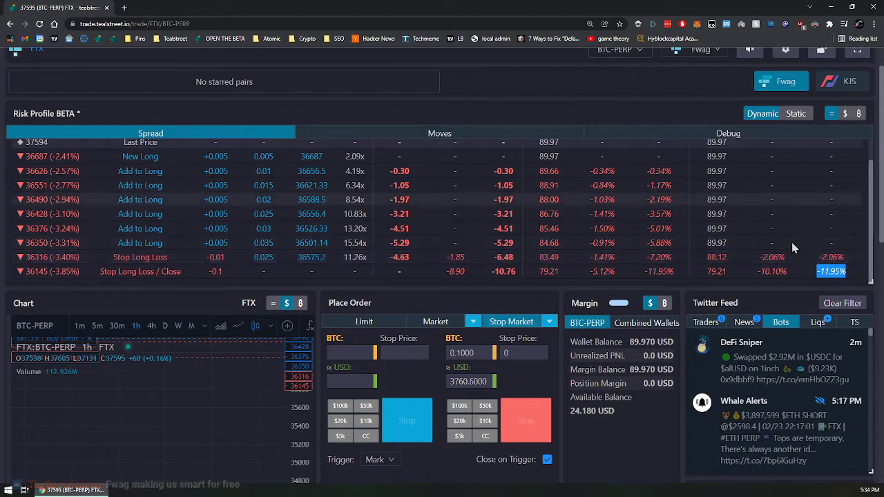
pyautogui.moveTo(299, 413); pyautogui.dragTo(309, 461)
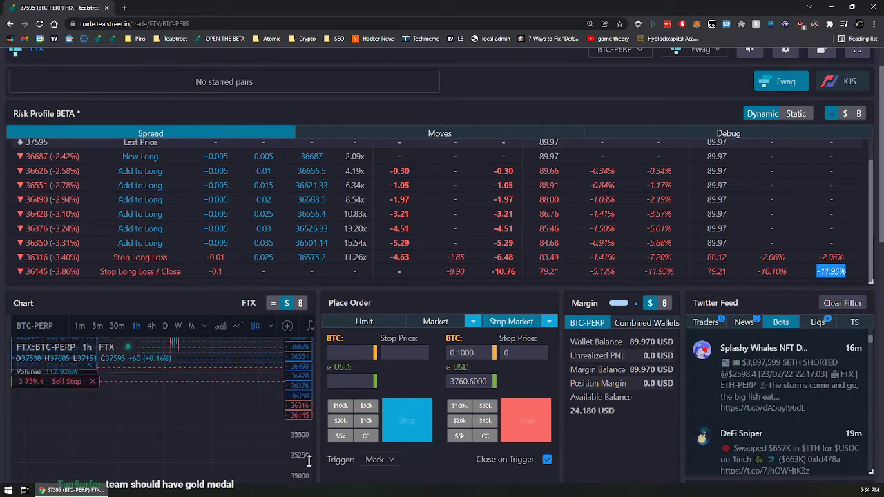
pyautogui.scroll(1, 416, 249)
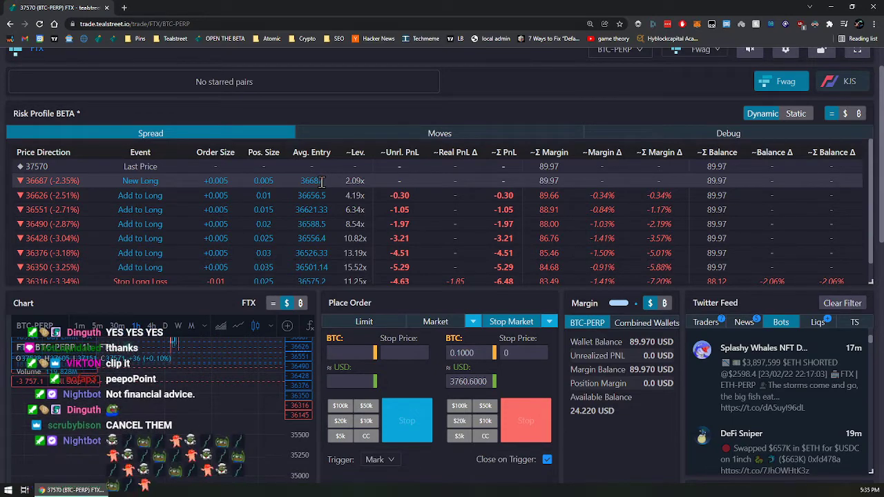
pyautogui.scroll(-1, 643, 446)
pyautogui.scroll(-2, 643, 446)
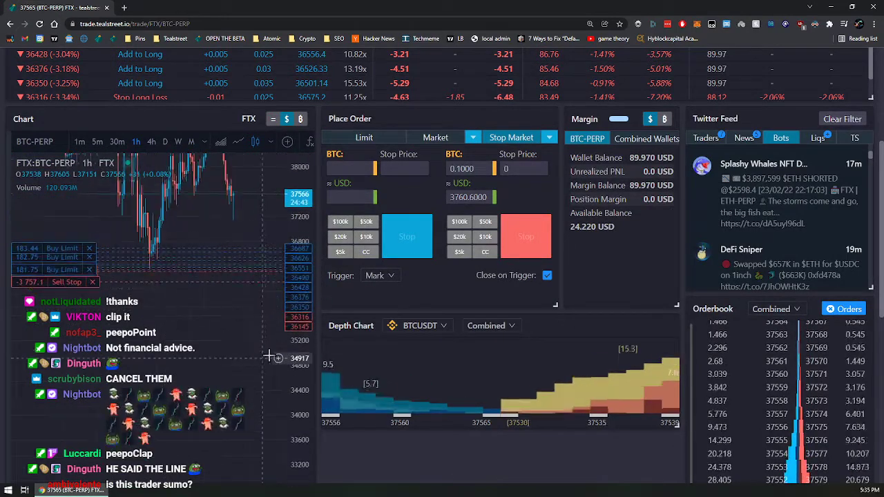
# Step: With close-on-trigger off and 0.1000 BTC size, place a stop sell at 36492 from the chart axis
pyautogui.click(524, 170)
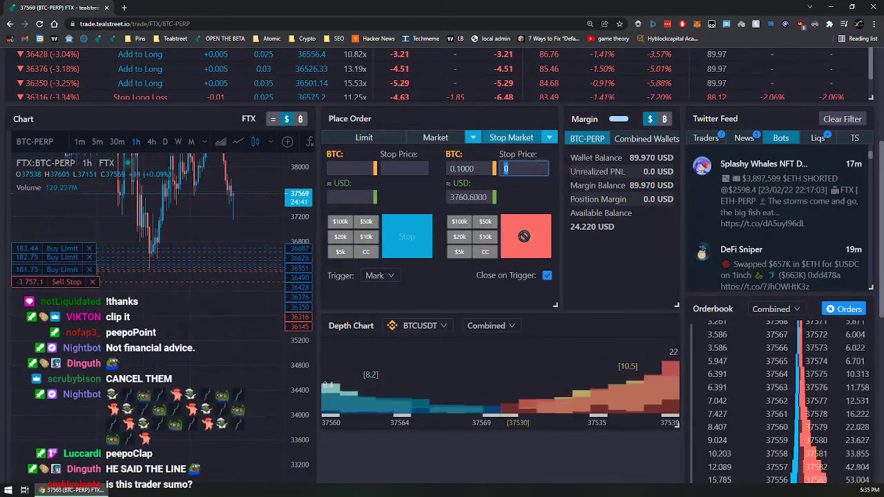
pyautogui.click(547, 276)
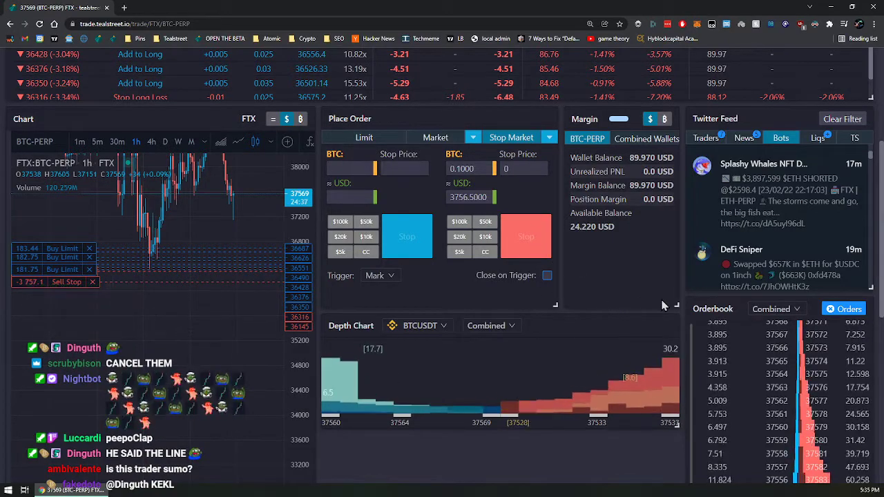
pyautogui.scroll(1, 672, 287)
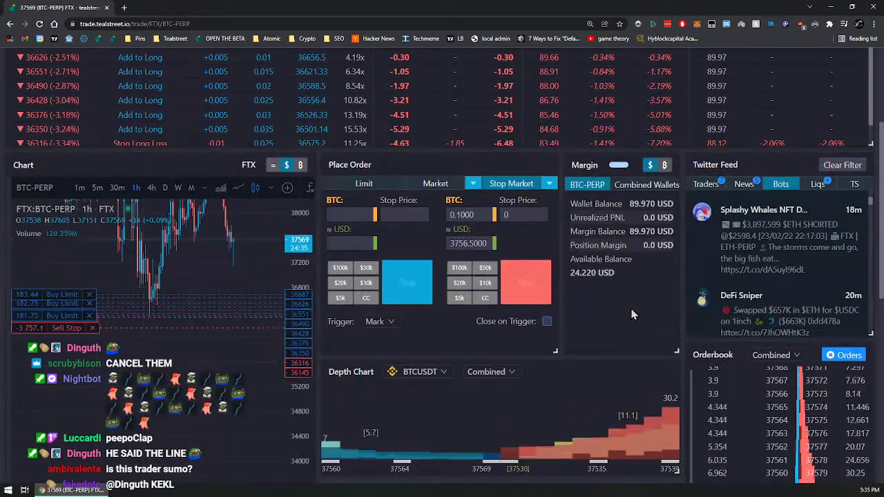
pyautogui.scroll(1, 633, 314)
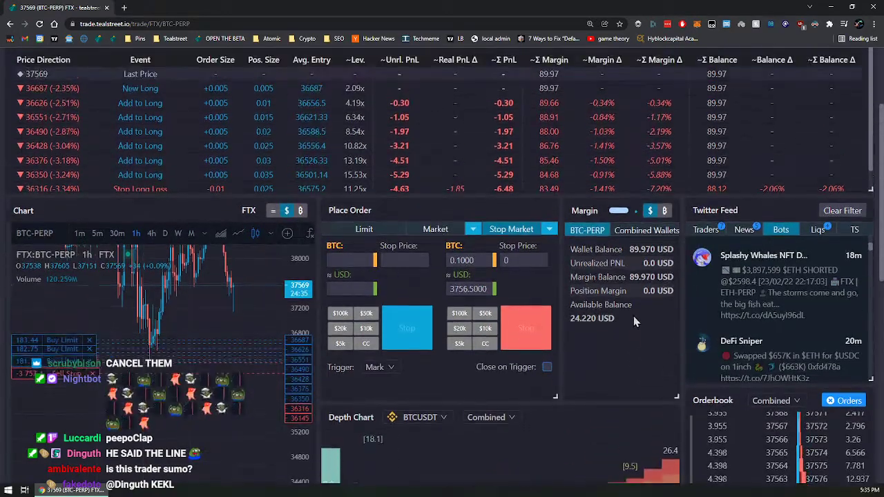
pyautogui.click(464, 261)
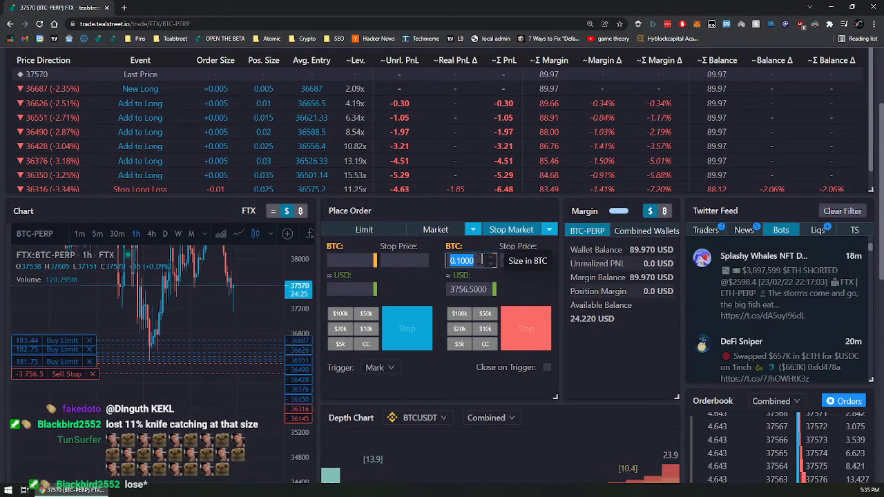
pyautogui.click(279, 356)
pyautogui.click(250, 391)
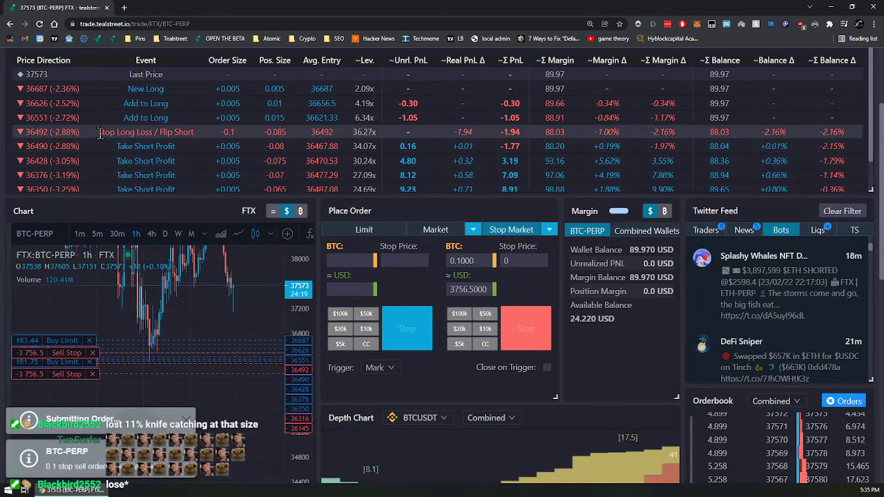
# Step: Enlarge the Risk Profile table to show every row down to the 36145 Stop Short Loss
pyautogui.moveTo(96, 135); pyautogui.dragTo(208, 137)
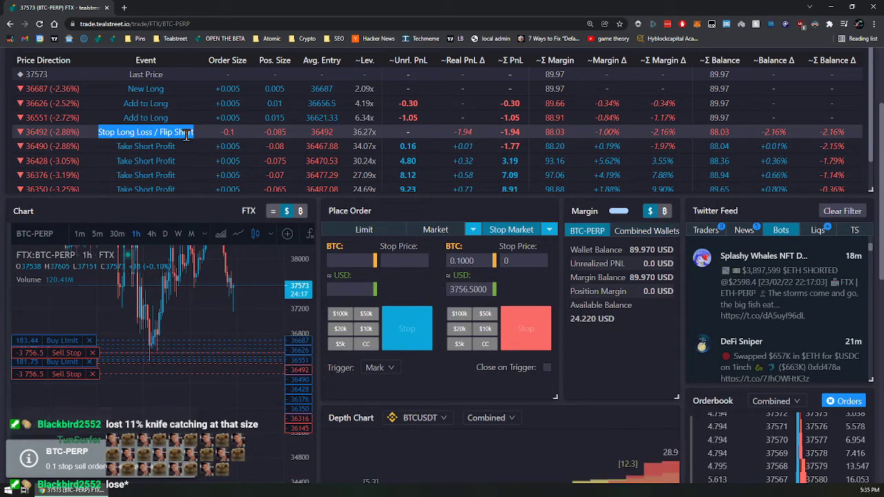
pyautogui.click(187, 136)
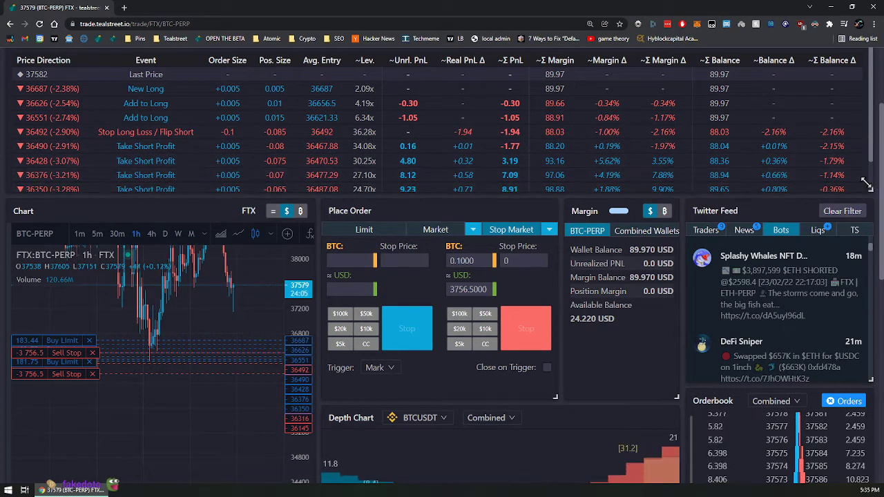
pyautogui.moveTo(871, 189); pyautogui.dragTo(875, 242)
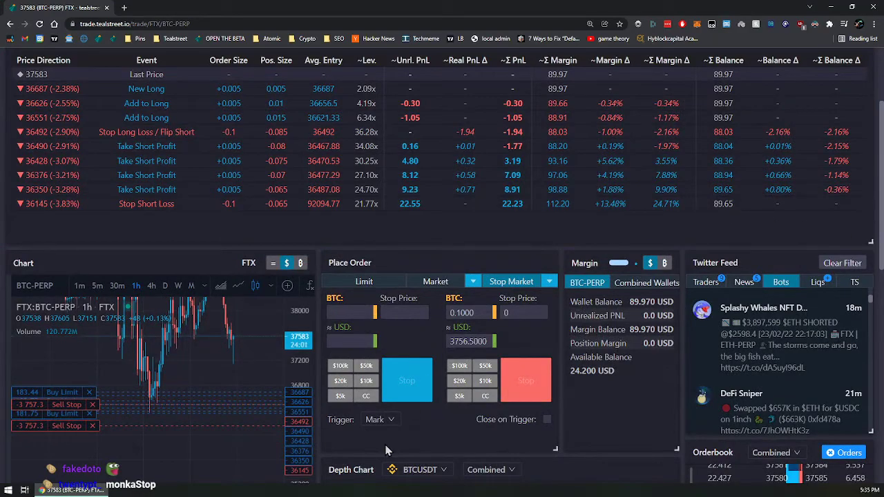
# Step: Scroll to Open Orders showing the two −0.1 BTC sell stops at 36492 and 36145
pyautogui.scroll(3, 285, 241)
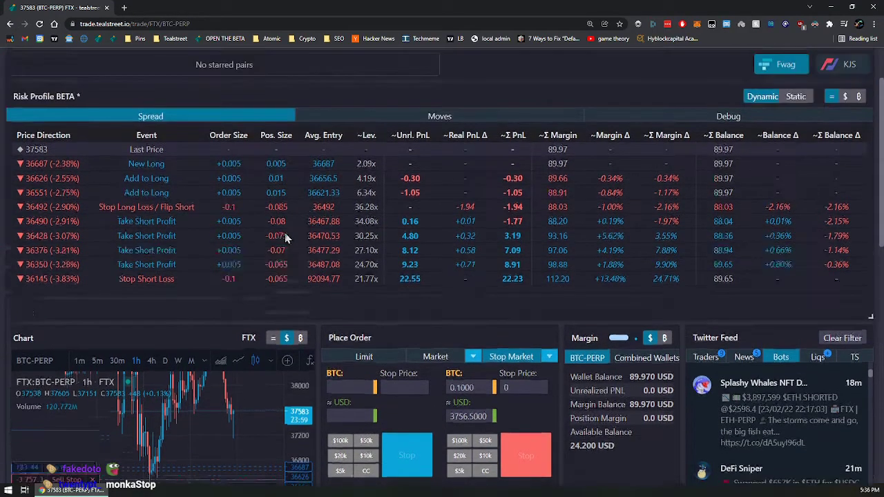
pyautogui.scroll(-2, 296, 270)
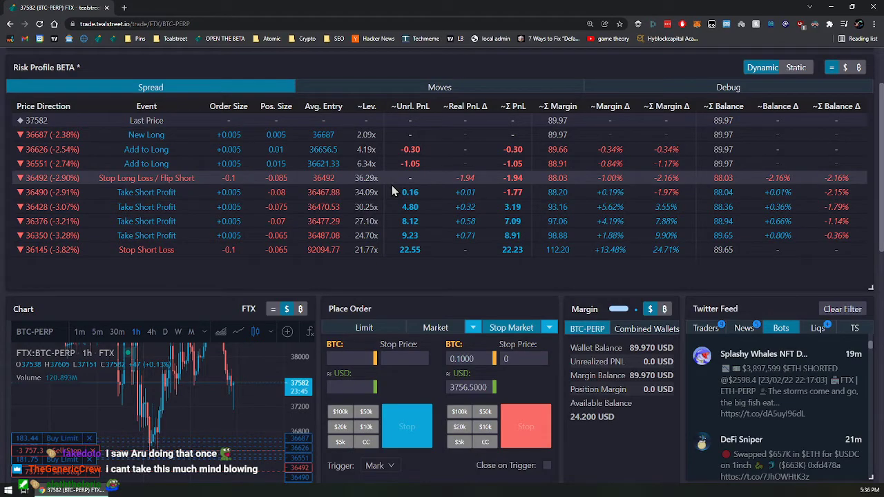
pyautogui.scroll(-2, 597, 343)
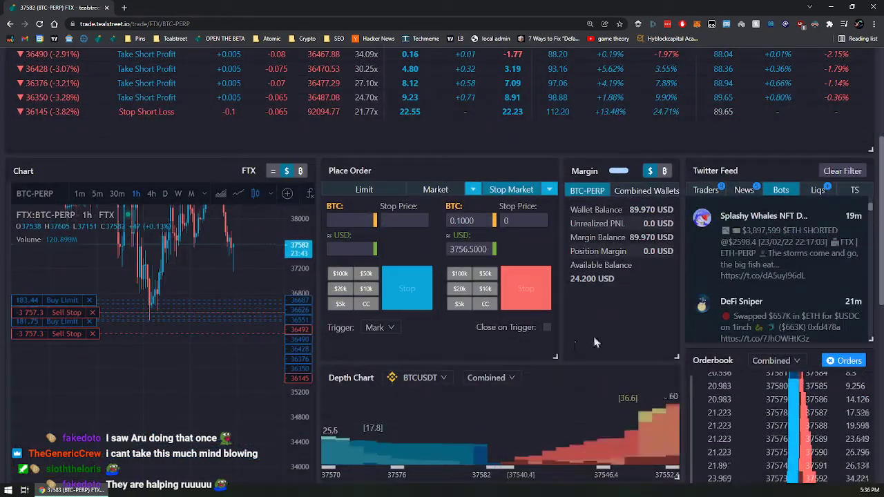
pyautogui.scroll(-3, 597, 343)
pyautogui.scroll(4, 557, 399)
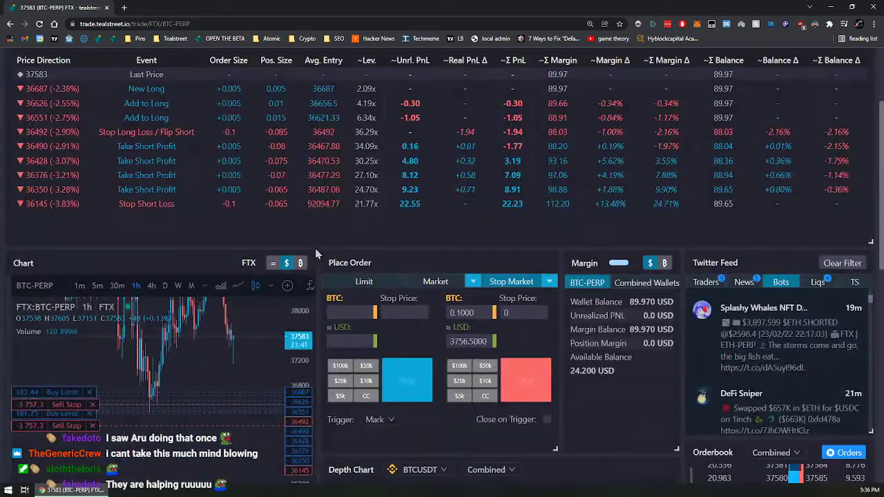
pyautogui.scroll(3, 315, 248)
pyautogui.scroll(-8, 877, 256)
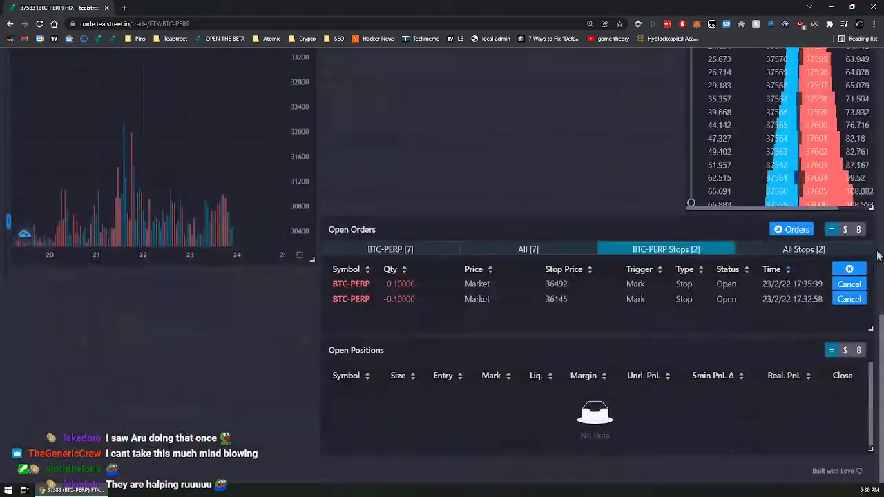
# Step: Cancel all 0.005 BTC buy limits and both stops, and set Place Order to Market
pyautogui.click(800, 230)
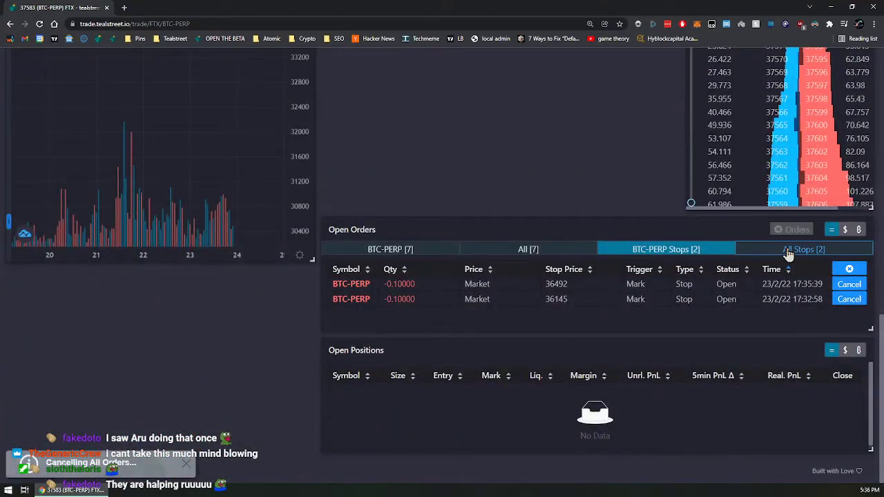
pyautogui.click(789, 254)
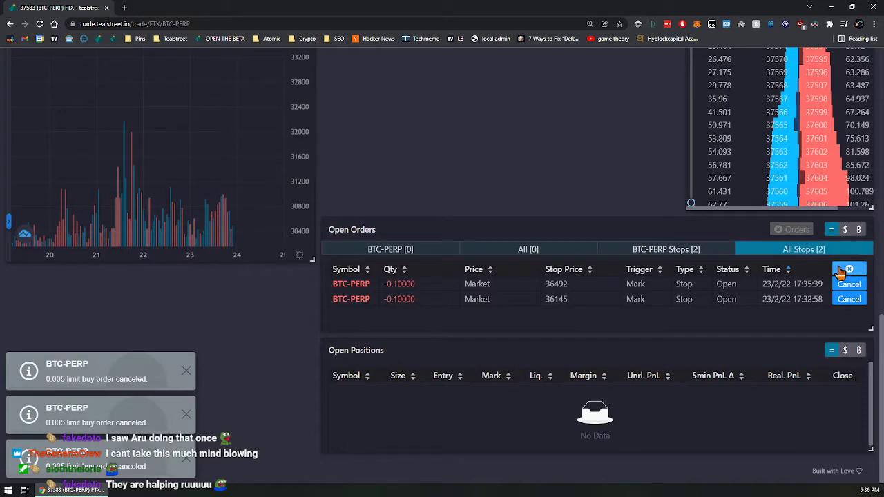
pyautogui.click(845, 270)
pyautogui.scroll(5, 453, 224)
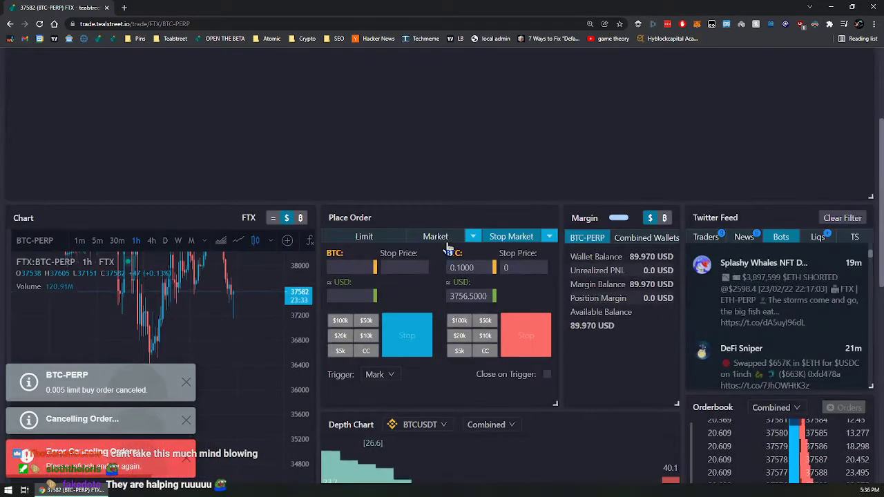
pyautogui.click(445, 240)
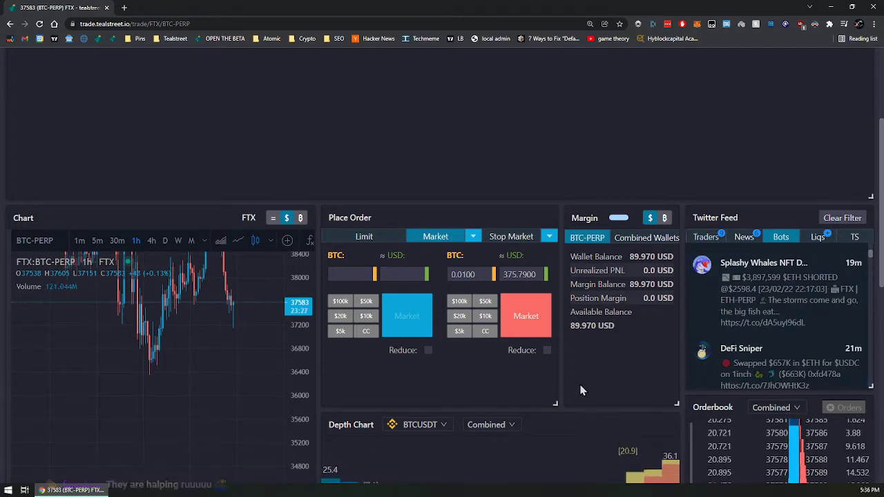
# Step: Set buy and sell sizes to 0.025 BTC and market-buy a BTC-PERP long filling at 37321
pyautogui.scroll(4, 580, 392)
pyautogui.scroll(-1, 608, 346)
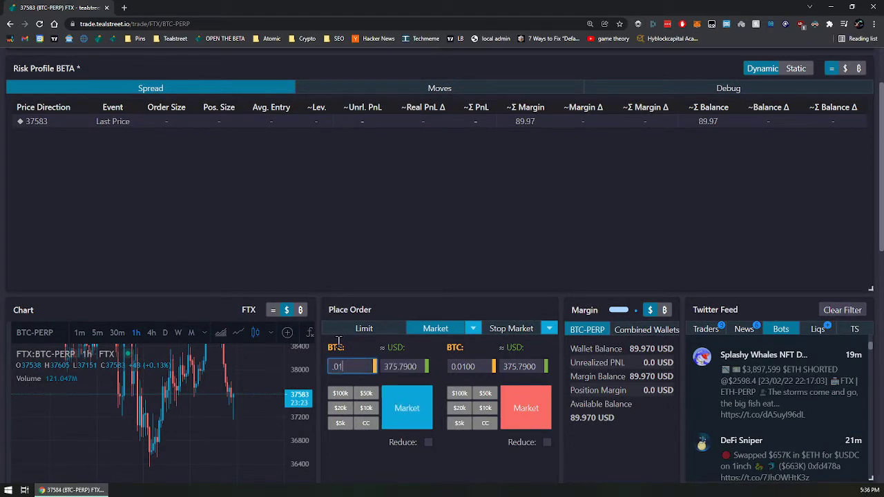
pyautogui.press('BackSpace')
pyautogui.write('25')
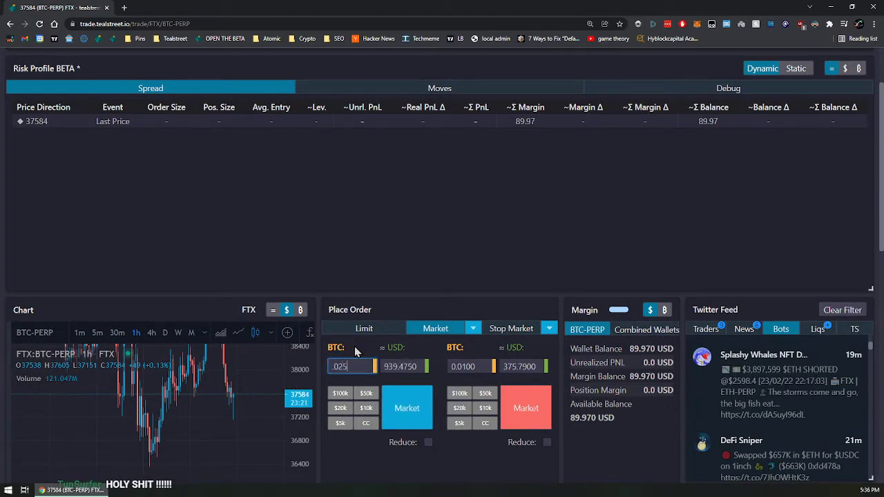
pyautogui.doubleClick(469, 367)
pyautogui.write('0.0502')
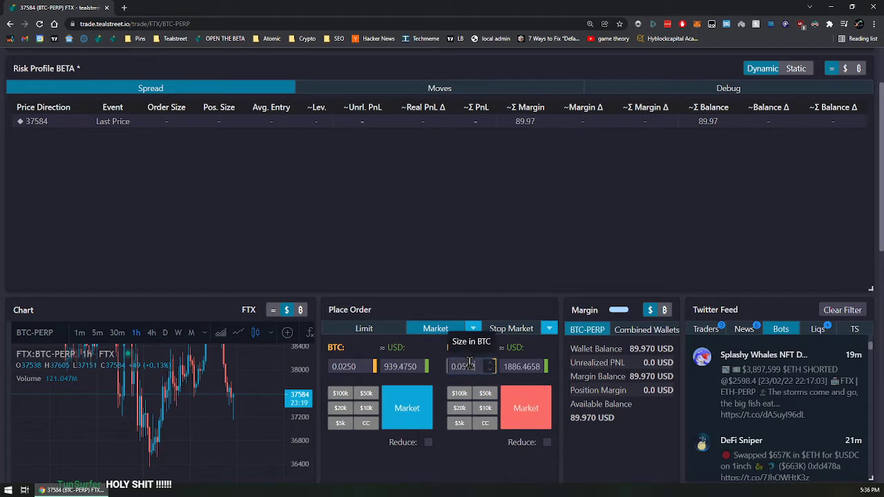
pyautogui.press('BackSpace')
pyautogui.press('BackSpace')
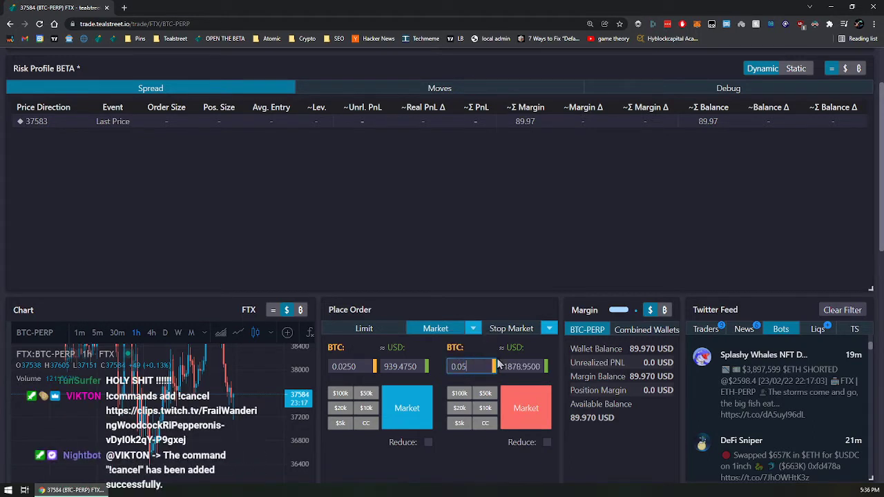
pyautogui.click(359, 329)
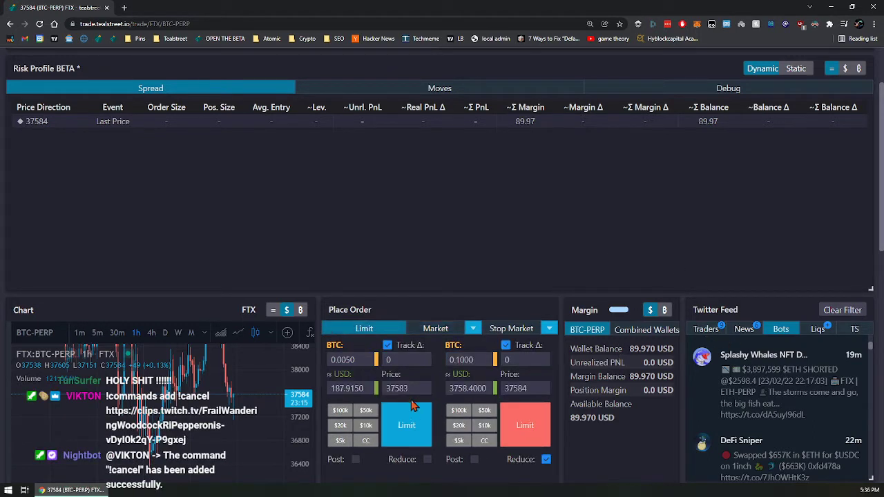
pyautogui.click(436, 330)
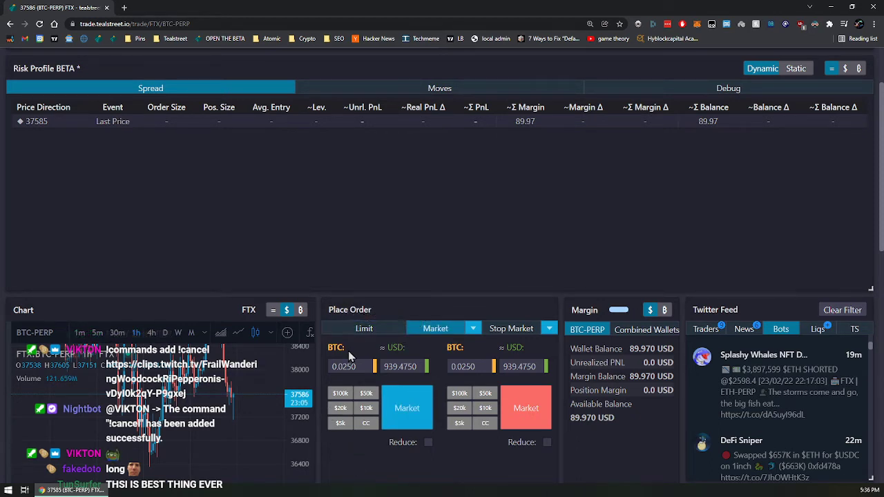
pyautogui.click(401, 413)
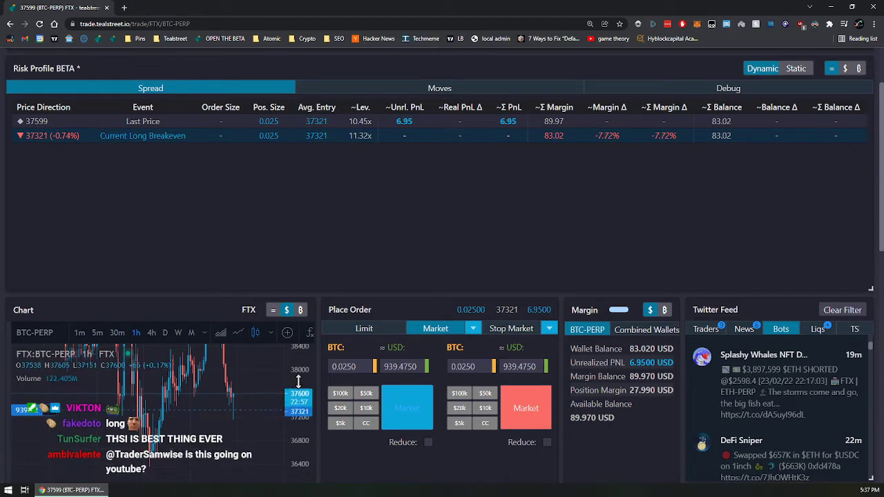
# Step: Reload the page and mark the 0.025 BTC long's 37595 Current Long Breakeven row in Risk Profile
pyautogui.scroll(-10, 525, 476)
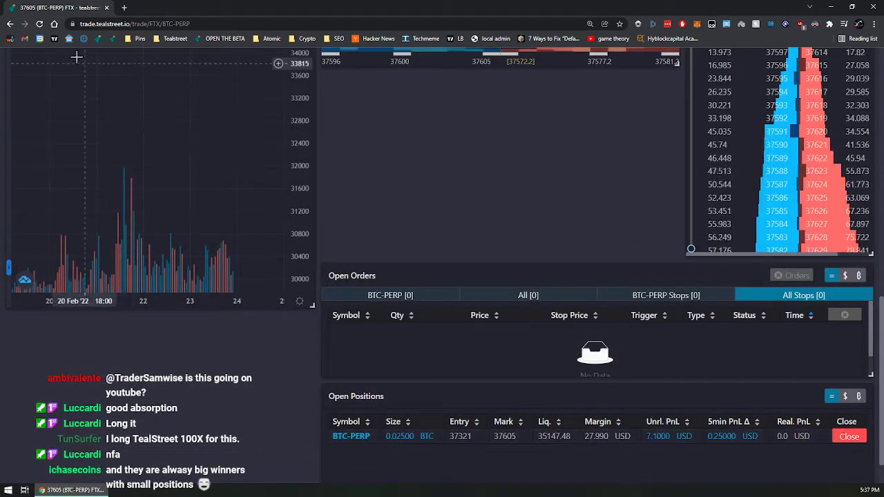
pyautogui.click(40, 25)
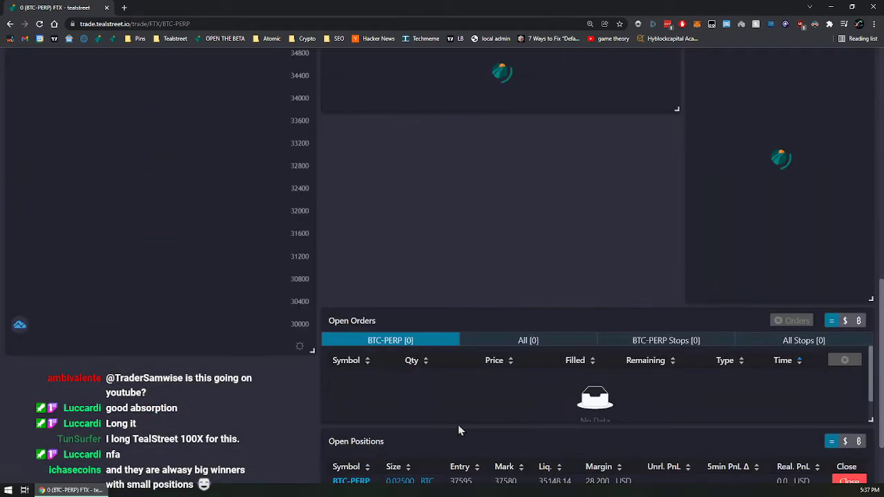
pyautogui.scroll(4, 262, 403)
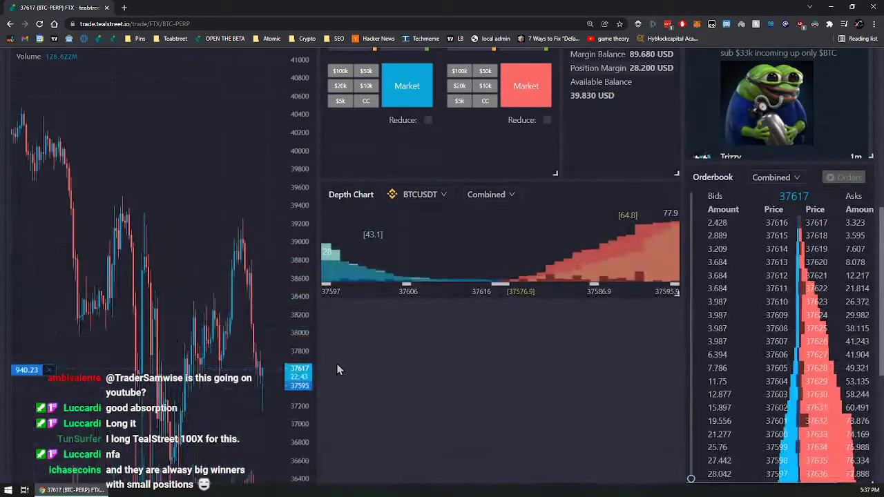
pyautogui.scroll(1, 428, 386)
pyautogui.scroll(-1, 410, 375)
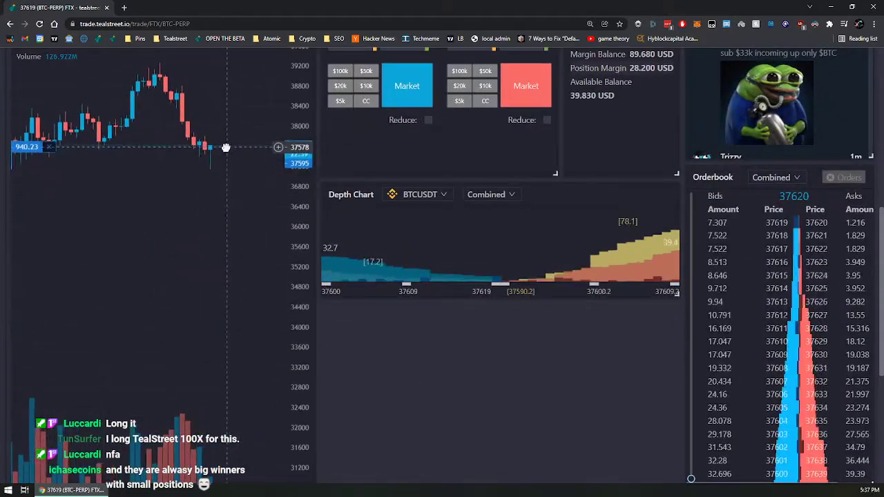
pyautogui.scroll(4, 268, 368)
pyautogui.scroll(2, 268, 368)
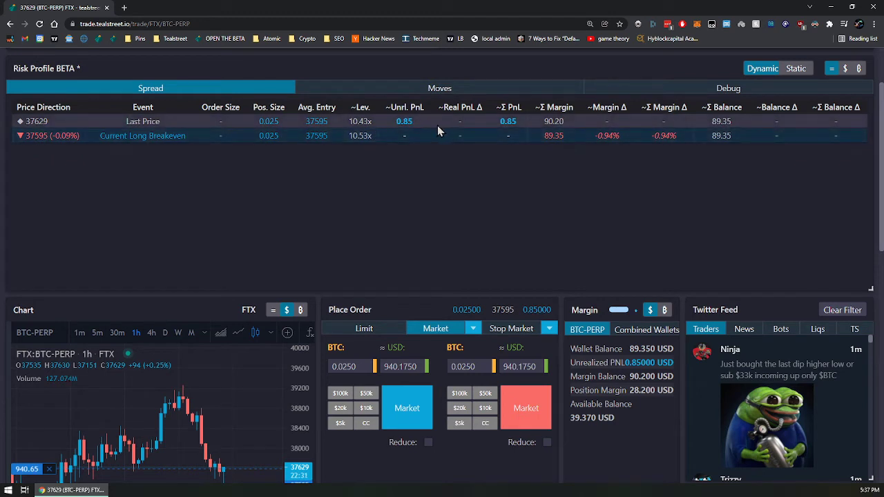
pyautogui.click(579, 139)
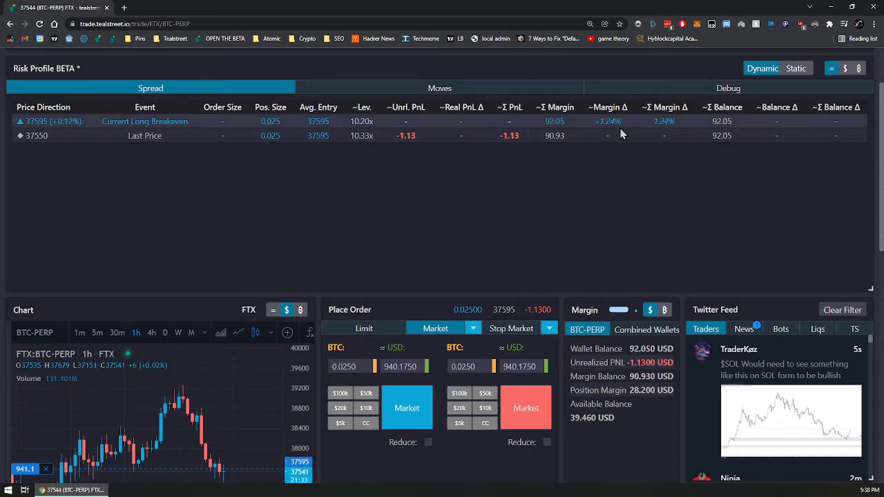
# Step: Place a 0.1 BTC close-on-trigger Stop Market sell at 37063 from the chart price axis
pyautogui.scroll(-2, 353, 276)
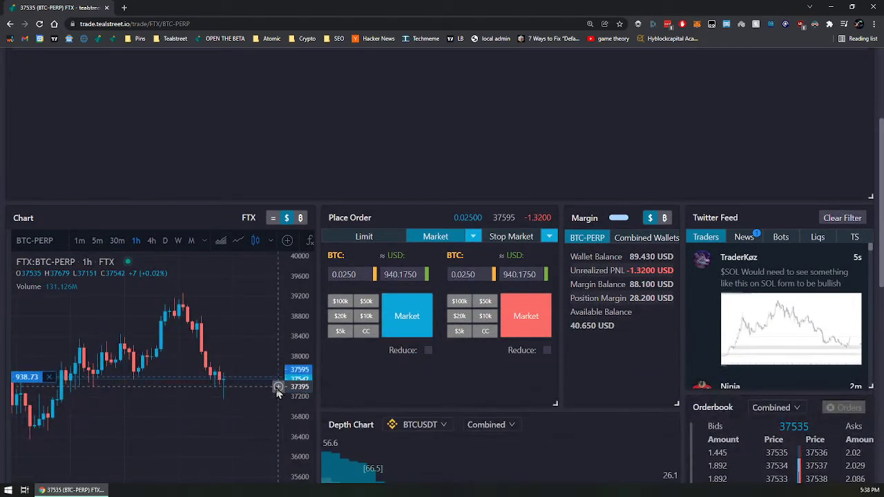
pyautogui.click(277, 387)
pyautogui.click(257, 407)
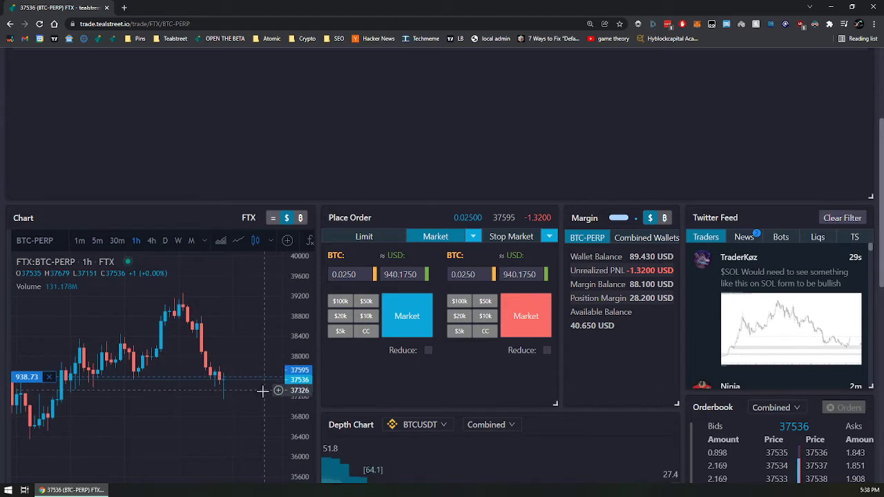
pyautogui.click(377, 236)
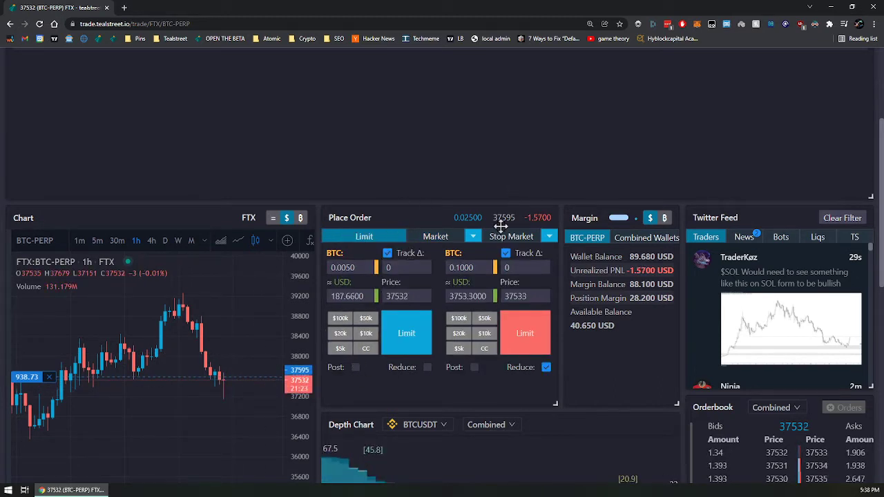
pyautogui.click(512, 236)
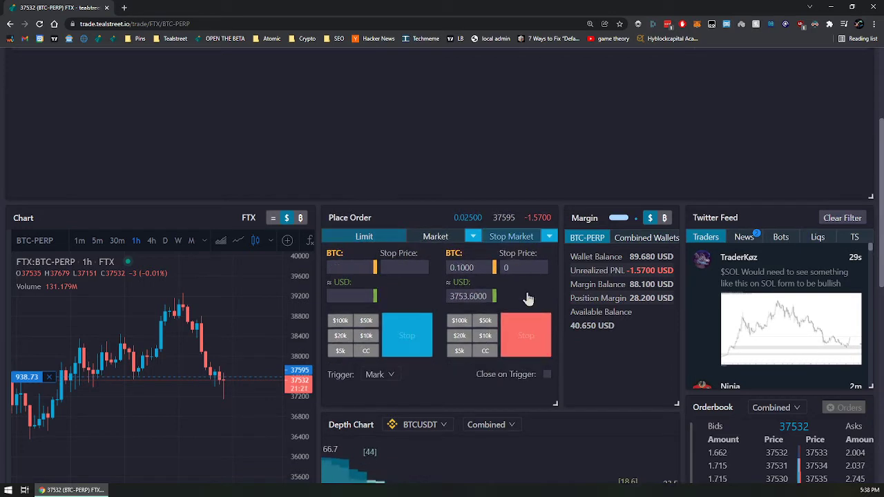
pyautogui.click(547, 375)
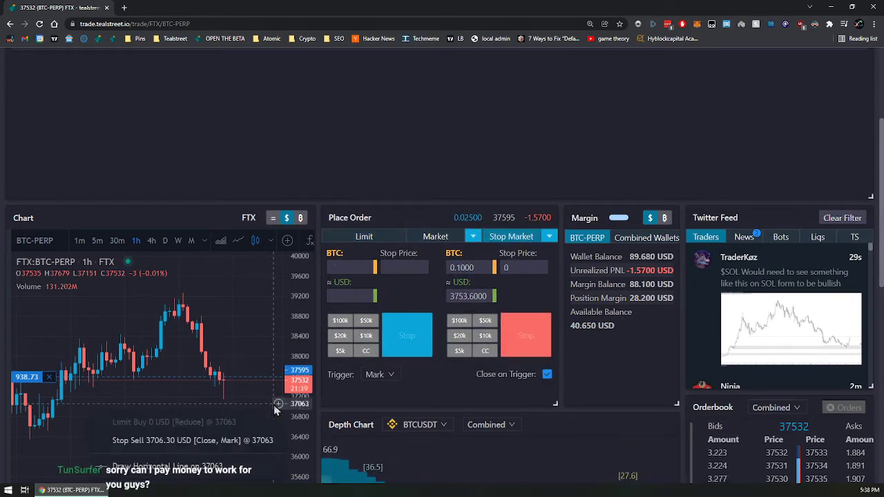
pyautogui.click(275, 440)
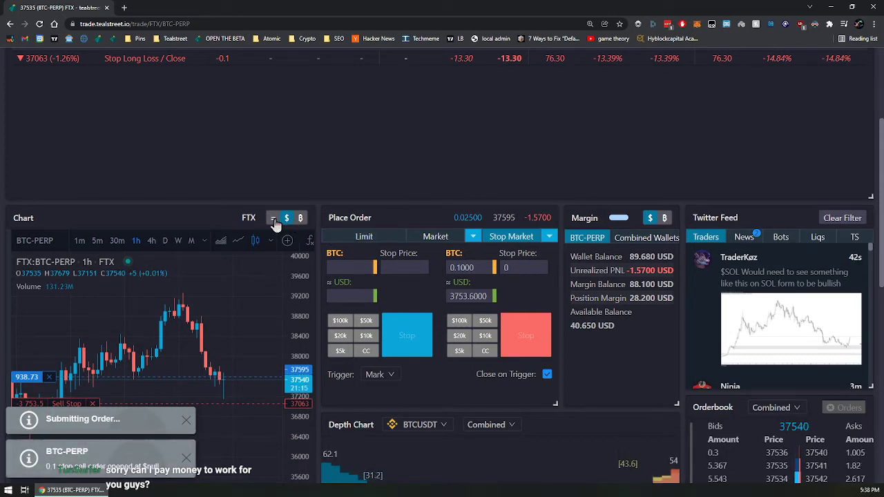
# Step: Switch Place Order to Limit and set the reduce-only sell size to 0.005 BTC
pyautogui.click(364, 236)
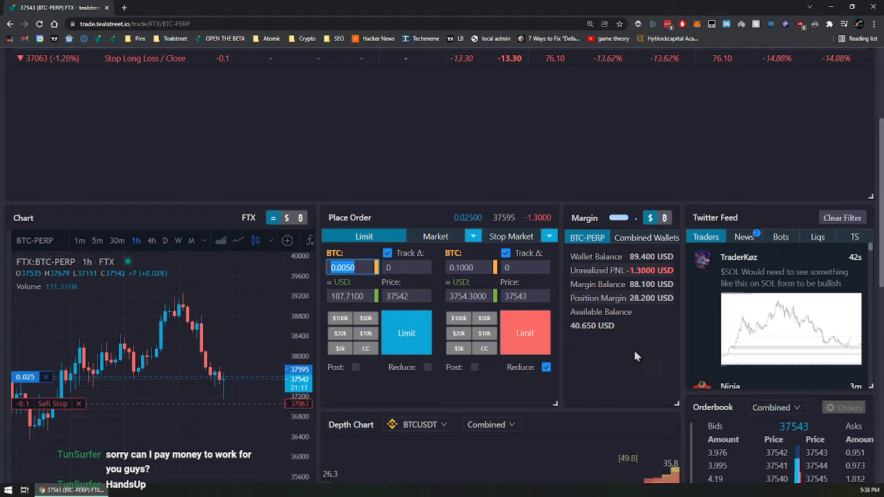
pyautogui.click(469, 266)
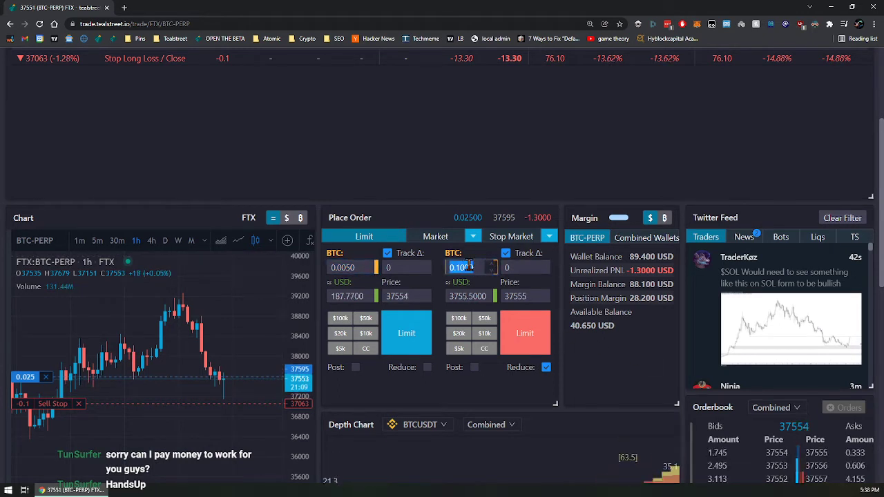
pyautogui.write('0000')
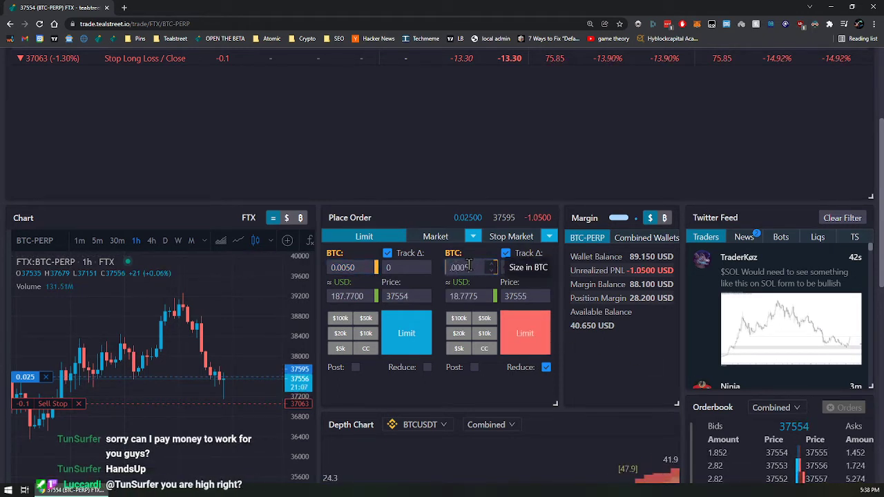
pyautogui.write('5')
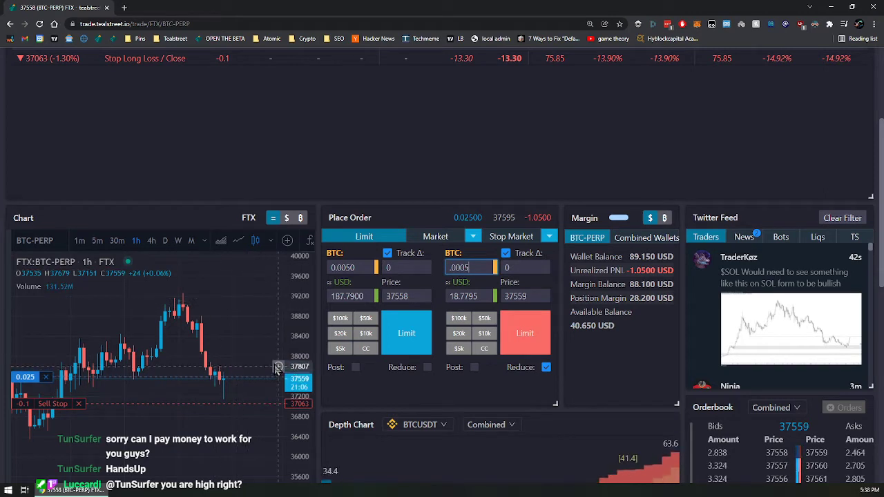
pyautogui.click(279, 339)
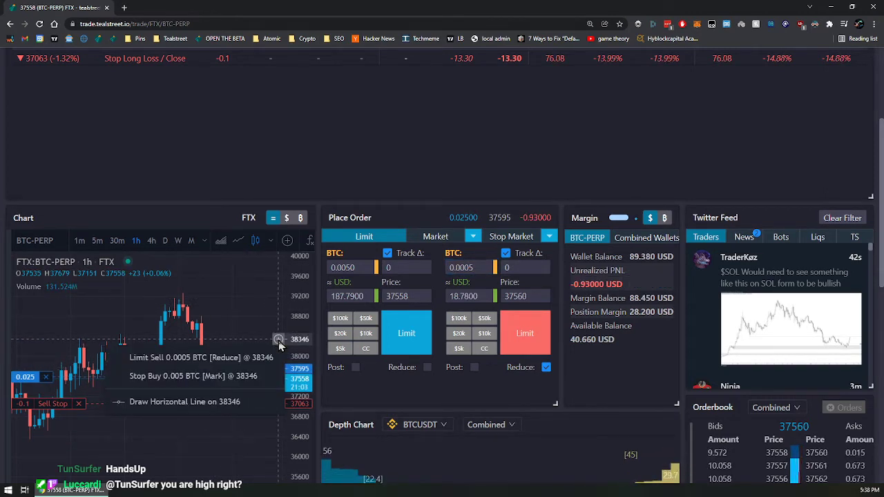
pyautogui.click(276, 342)
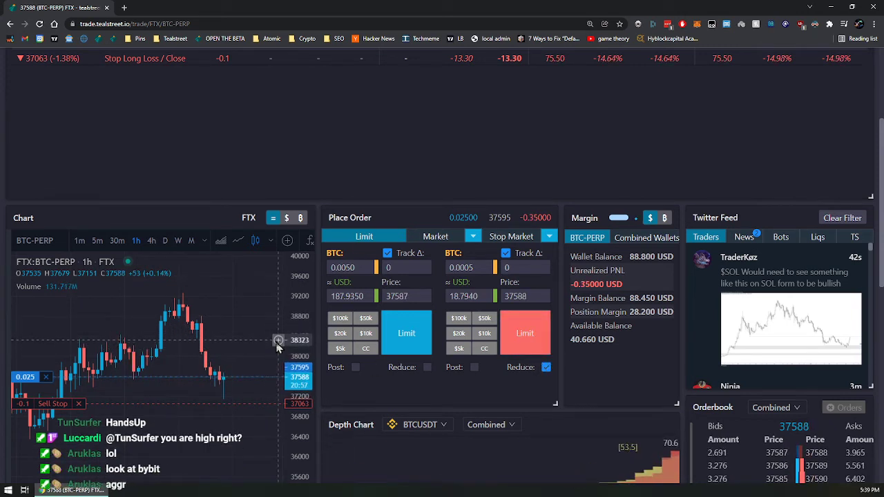
pyautogui.click(278, 343)
pyautogui.click(278, 357)
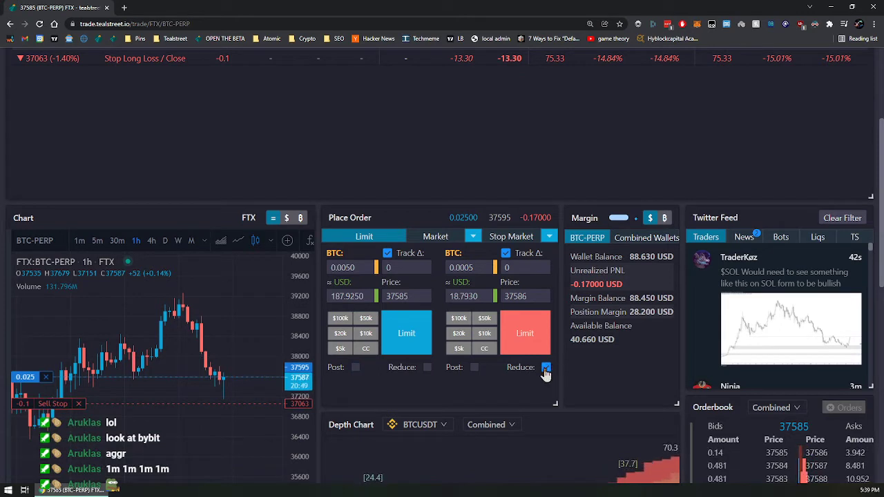
pyautogui.doubleClick(475, 269)
pyautogui.write('0.005')
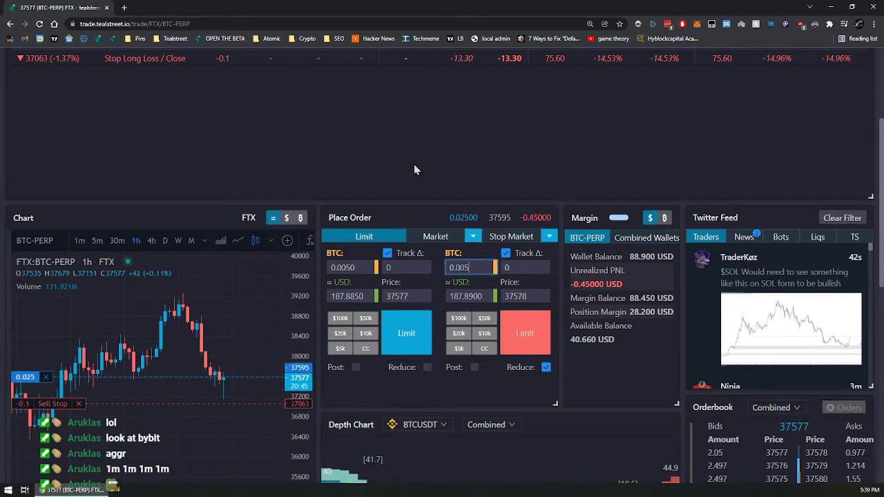
# Step: Ladder 0.005 BTC take-profit limit sells at 38082, 38140, 38254, 38346 and 38437
pyautogui.click(279, 357)
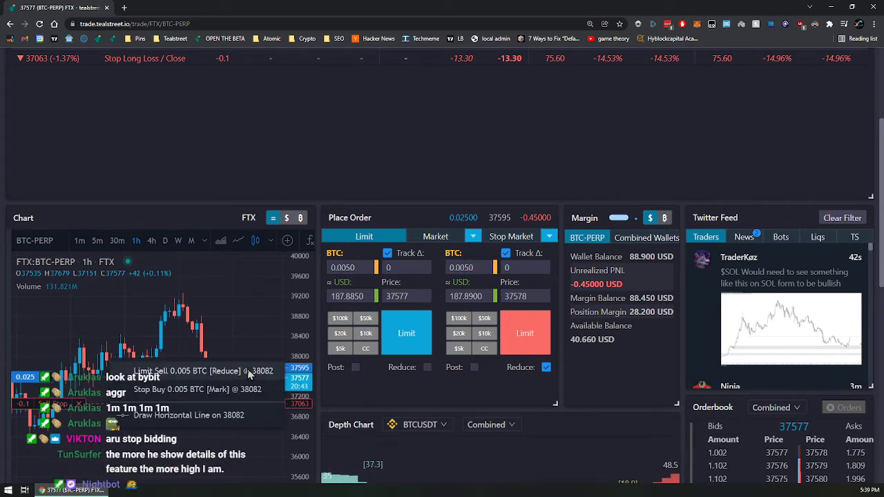
pyautogui.click(255, 371)
pyautogui.click(278, 344)
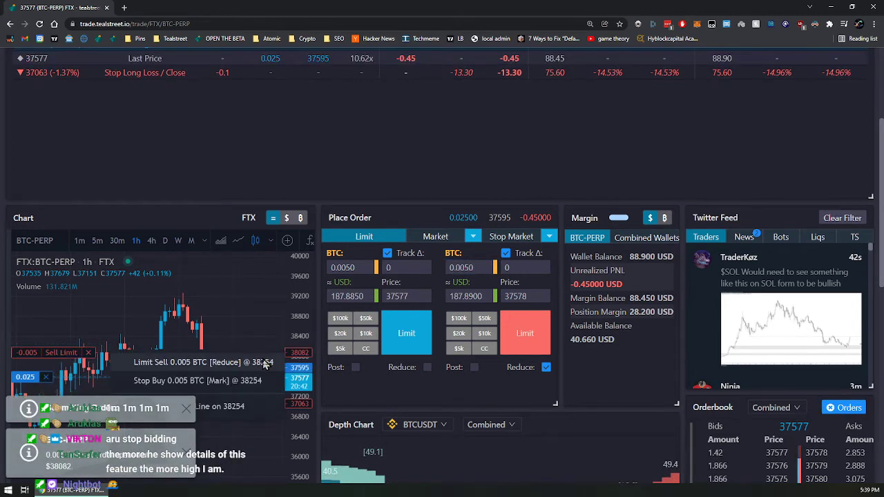
pyautogui.click(265, 361)
pyautogui.click(279, 335)
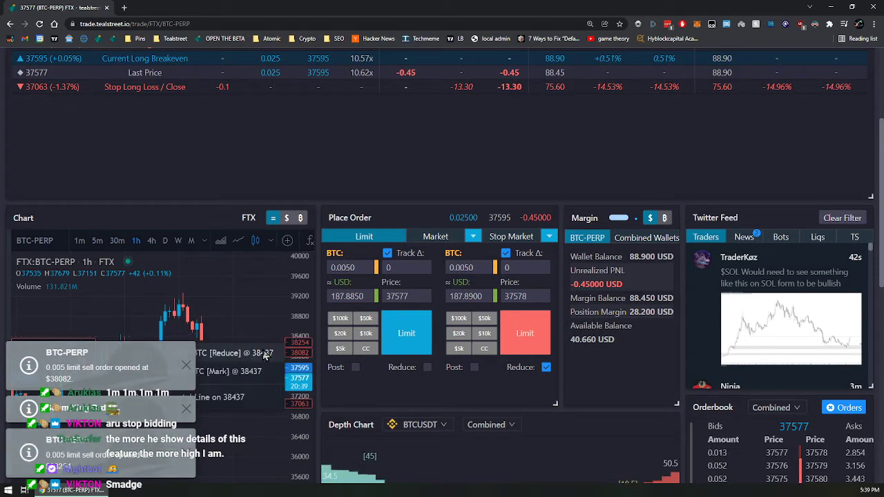
pyautogui.click(265, 353)
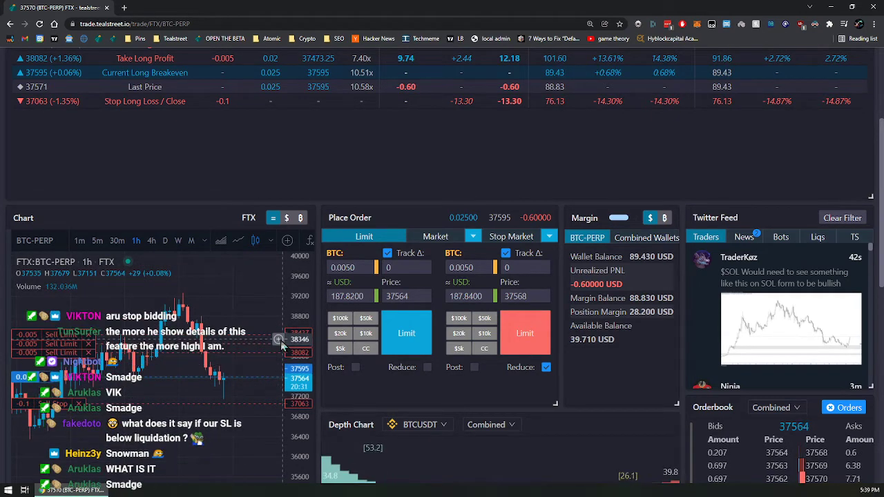
pyautogui.click(279, 344)
pyautogui.click(234, 350)
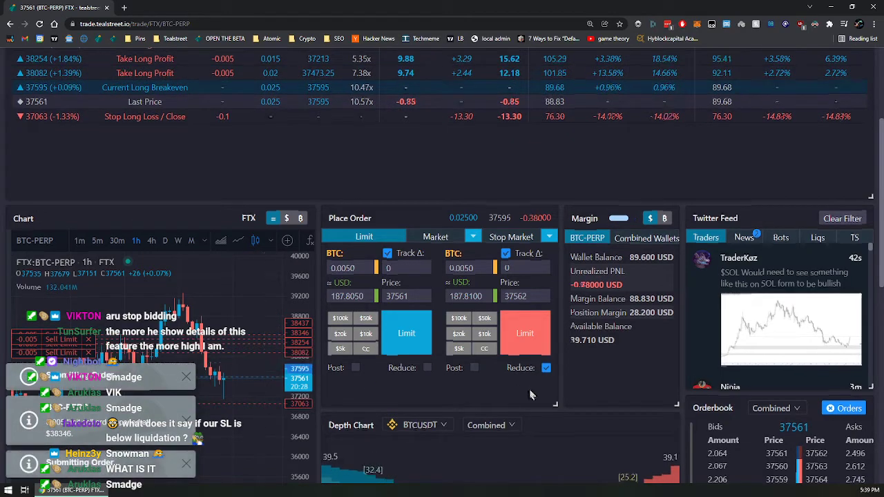
pyautogui.scroll(2, 447, 371)
pyautogui.scroll(-4, 396, 400)
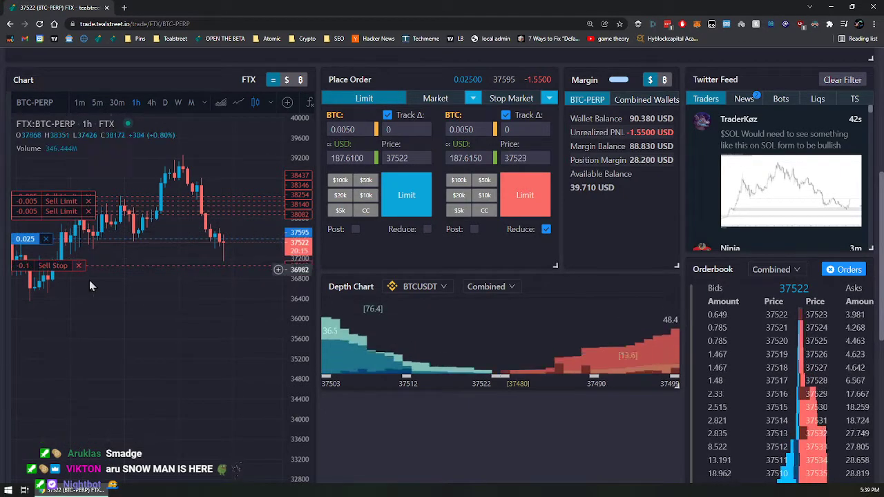
pyautogui.scroll(2, 378, 445)
pyautogui.scroll(1, 398, 401)
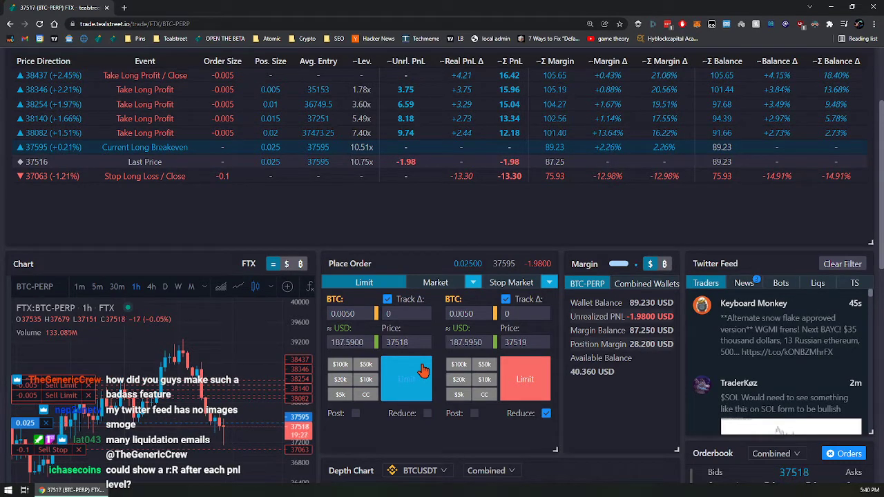
pyautogui.scroll(2, 587, 200)
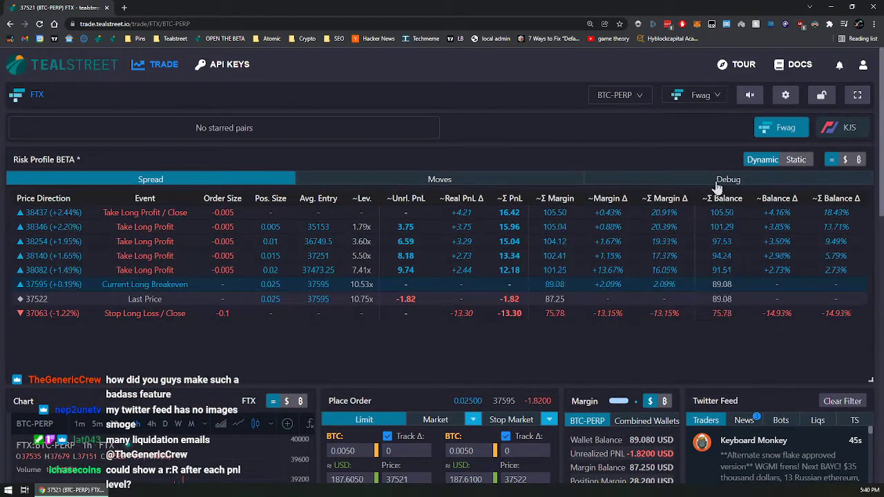
pyautogui.click(718, 186)
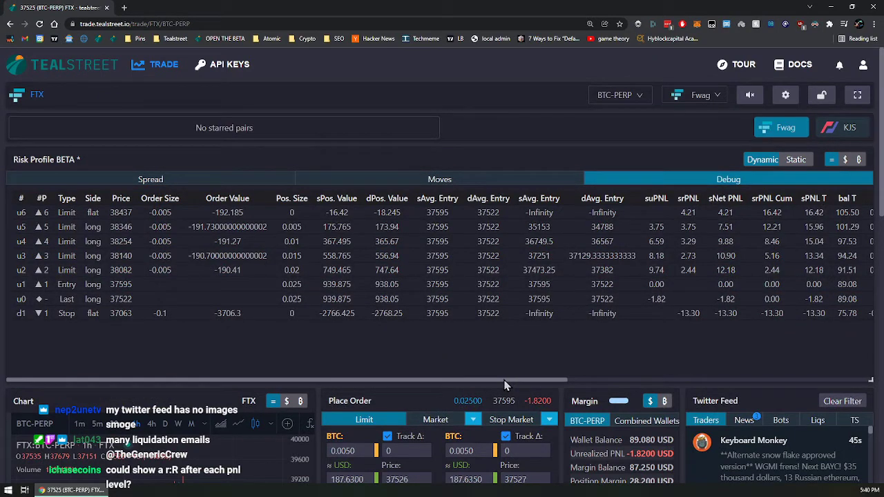
pyautogui.moveTo(506, 384); pyautogui.dragTo(426, 401)
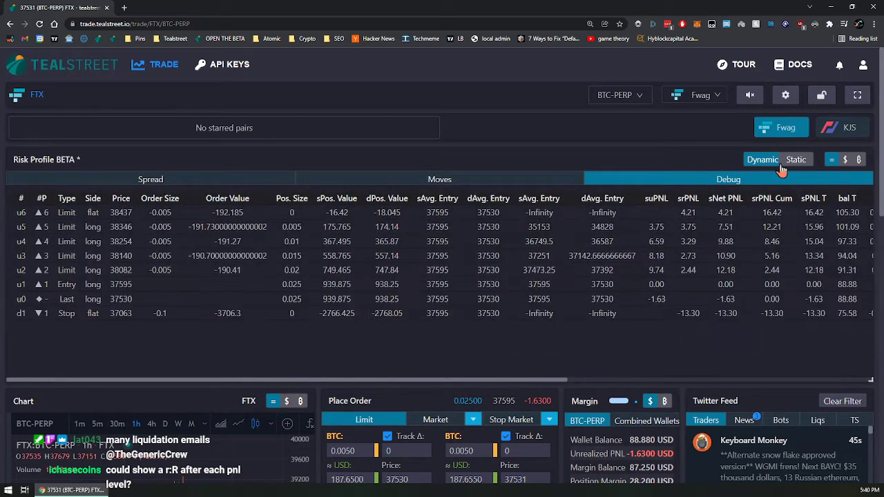
pyautogui.click(247, 182)
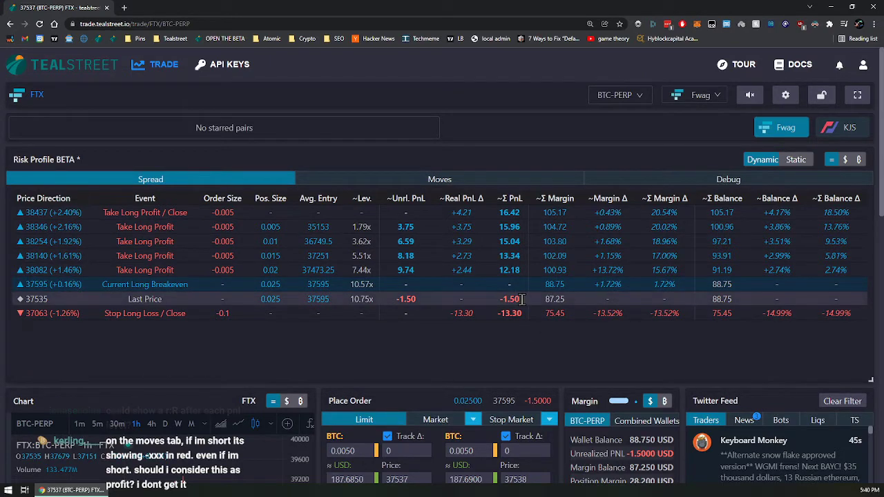
pyautogui.scroll(-2, 397, 345)
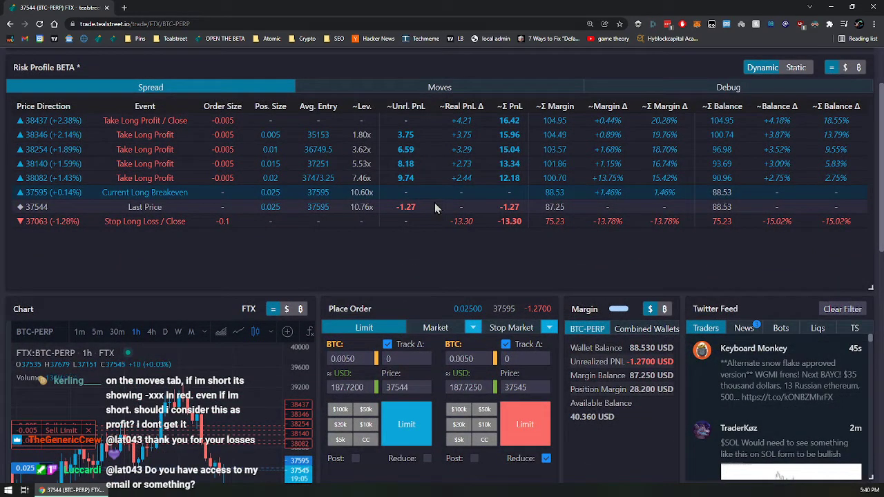
pyautogui.click(365, 90)
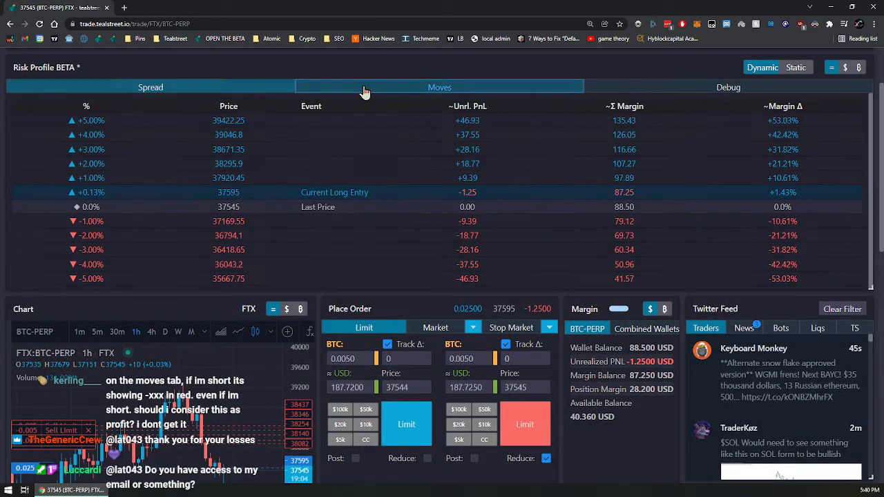
pyautogui.click(211, 86)
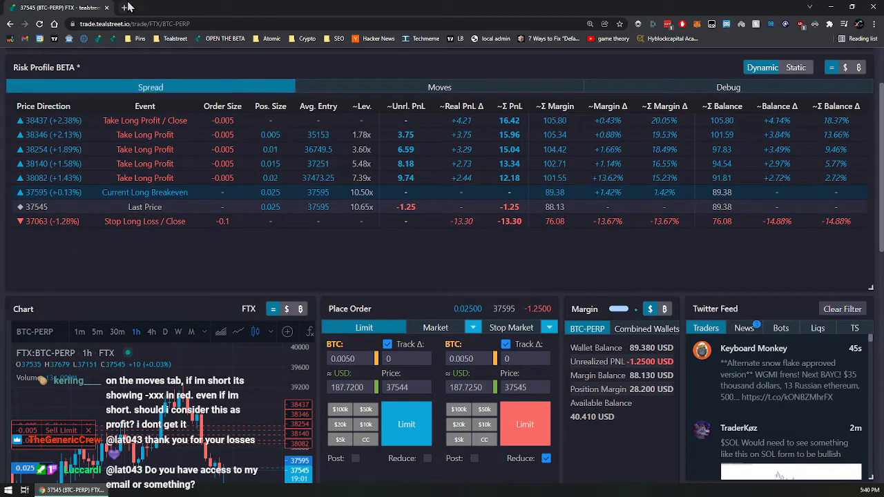
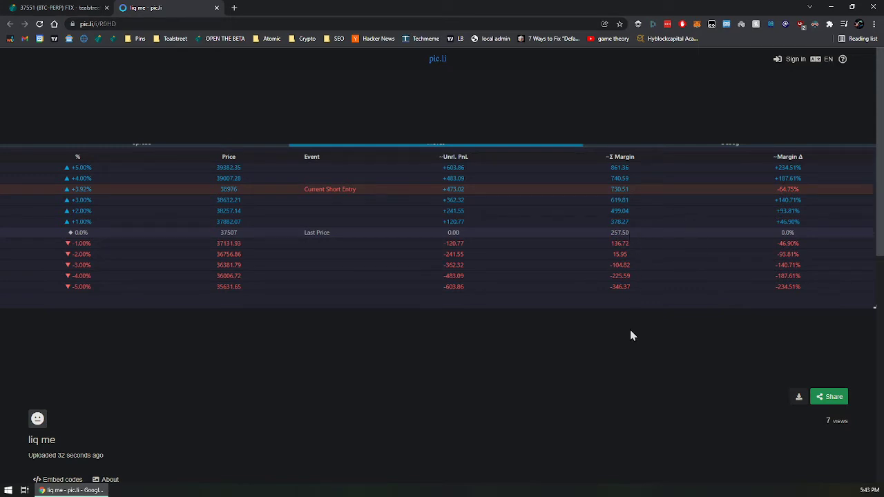
# Step: Start a region screenshot of the page, then cancel the capture
pyautogui.press('Print')
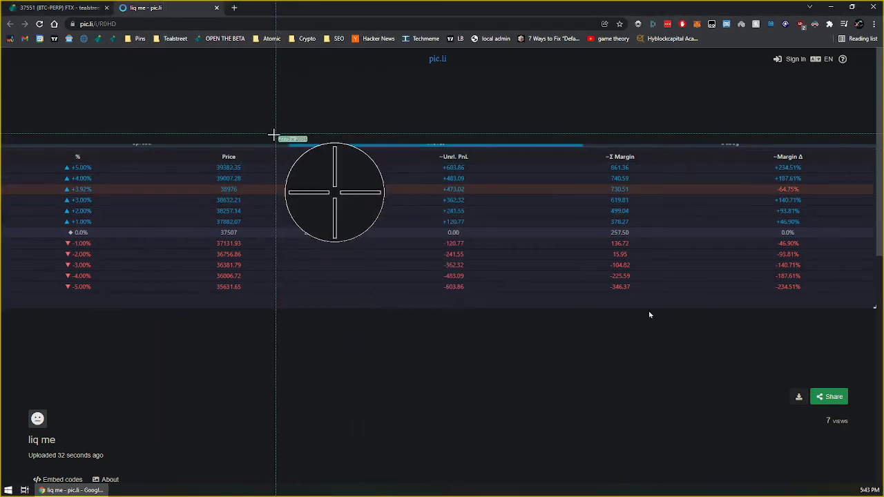
pyautogui.press('Escape')
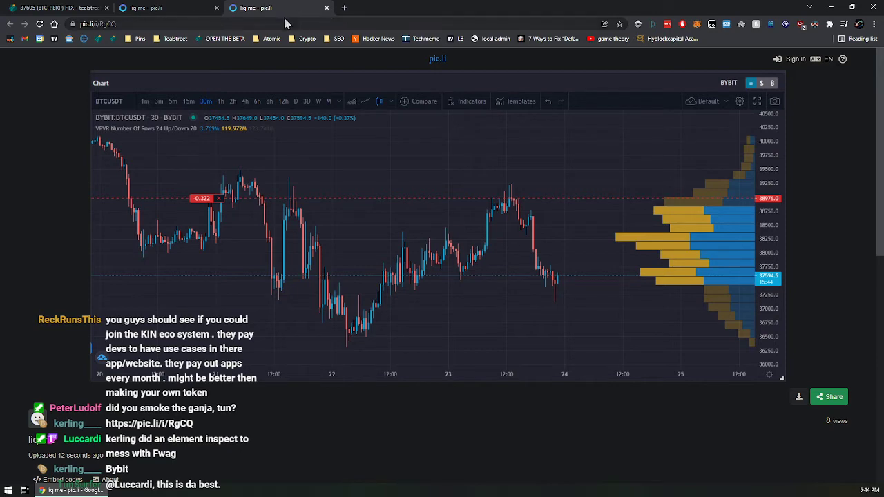
# Step: Leave the chart screenshot and move the pic.li liquidation page into its own window
pyautogui.hotkey('alt', 'Left')
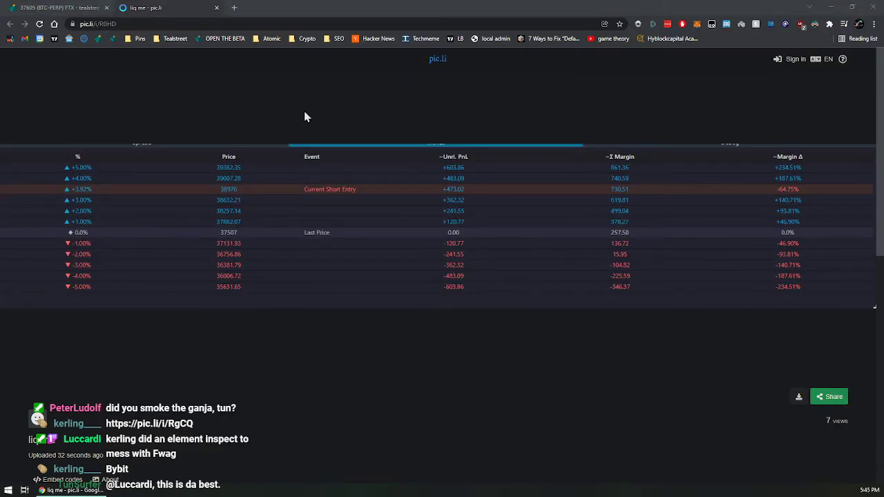
pyautogui.moveTo(163, 8); pyautogui.dragTo(883, 310)
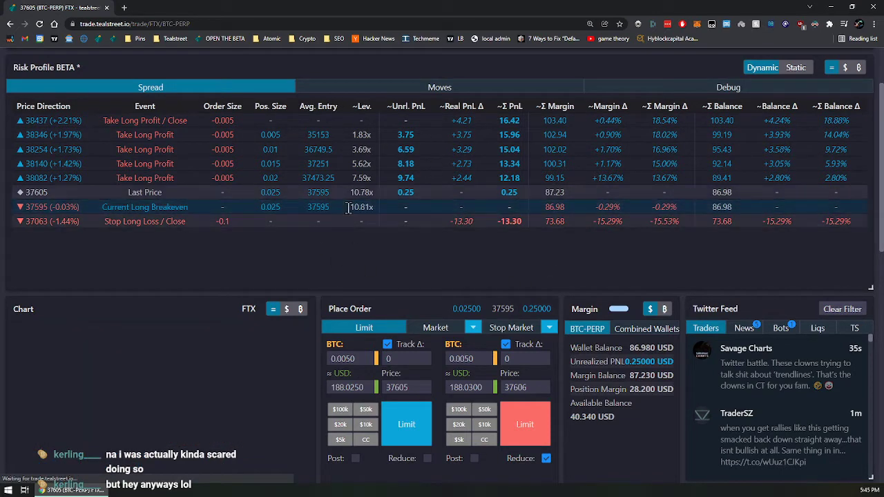
# Step: Reload the BTC-PERP page, view the Moves percentage table, then return to the Spread table
pyautogui.click(39, 23)
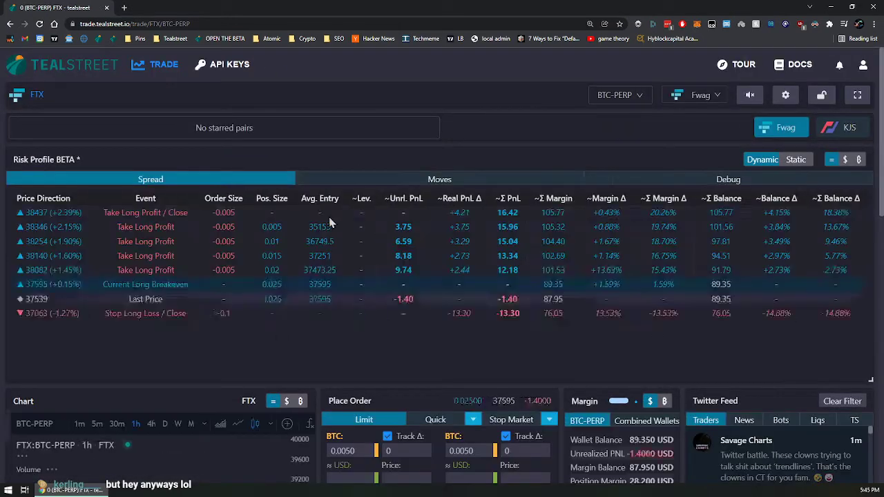
pyautogui.click(373, 185)
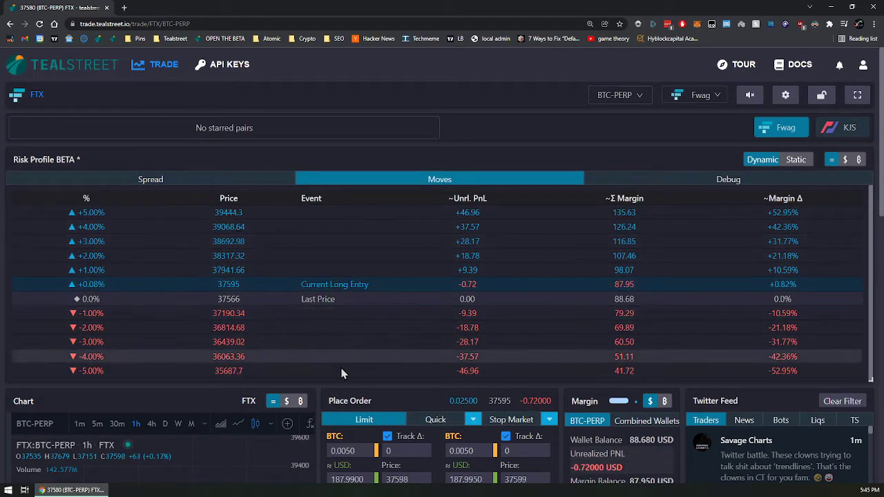
pyautogui.click(152, 181)
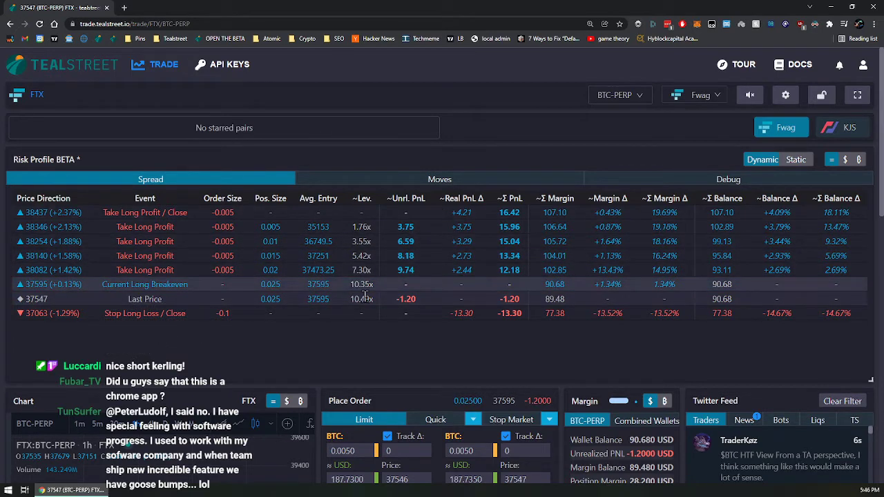
pyautogui.click(420, 288)
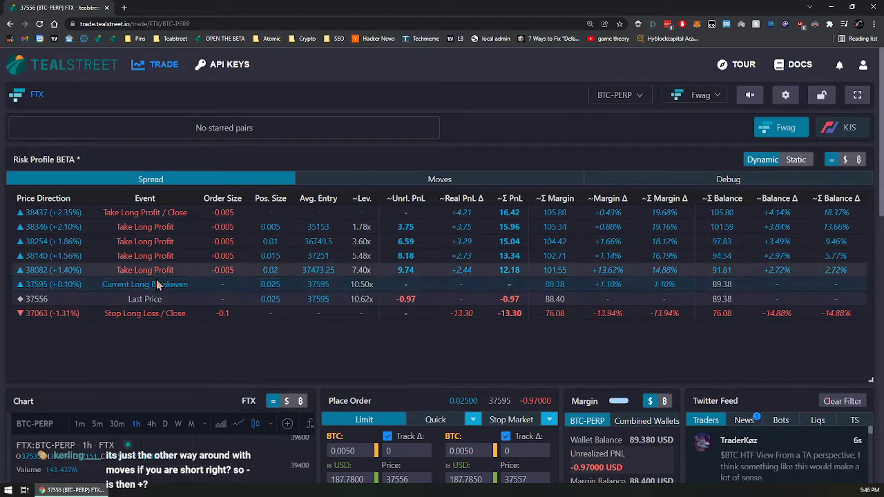
pyautogui.click(224, 280)
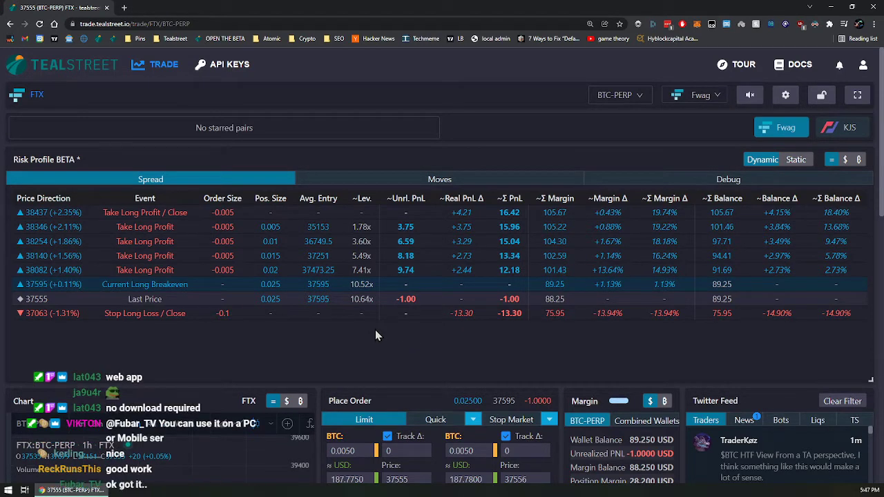
# Step: Scroll the page down and back up to bring the price chart into view
pyautogui.scroll(-4, 423, 338)
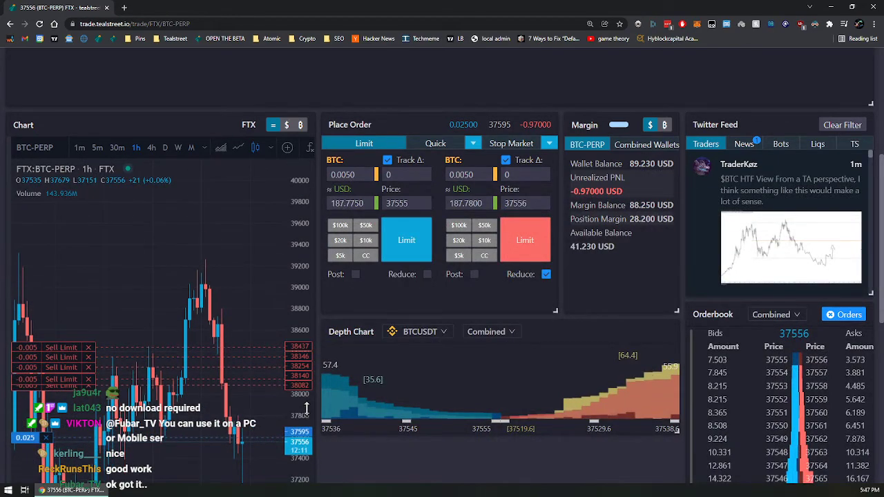
pyautogui.scroll(-2, 318, 437)
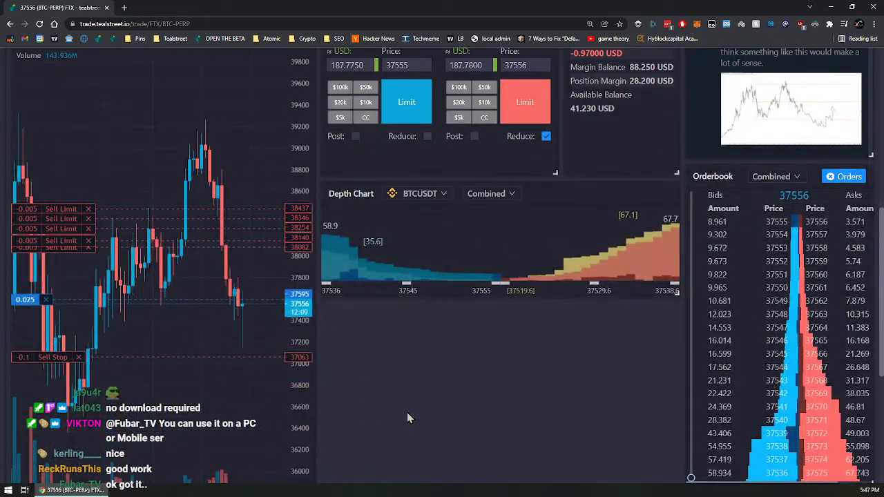
pyautogui.scroll(1, 406, 414)
pyautogui.scroll(3, 244, 188)
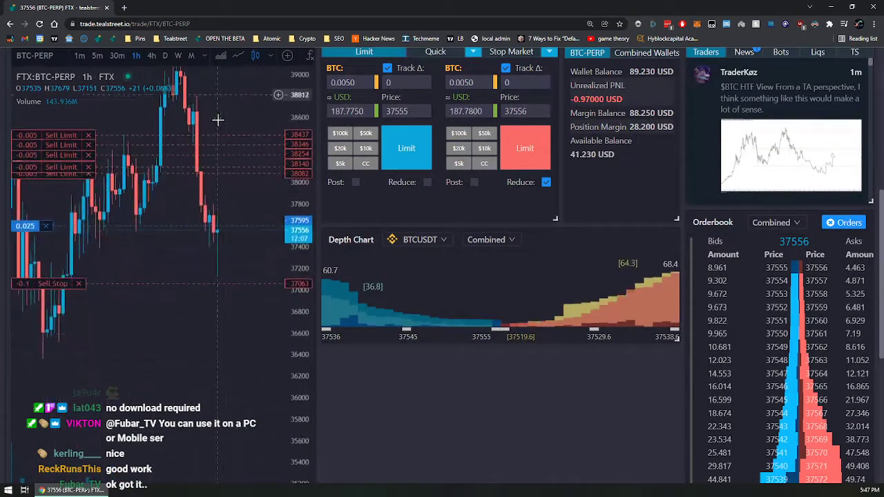
pyautogui.scroll(3, 450, 408)
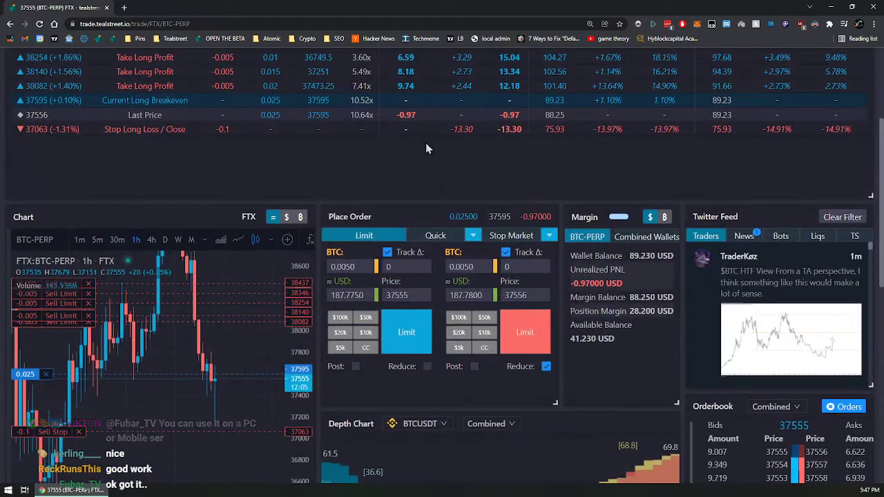
pyautogui.scroll(2, 426, 145)
pyautogui.scroll(-1, 443, 223)
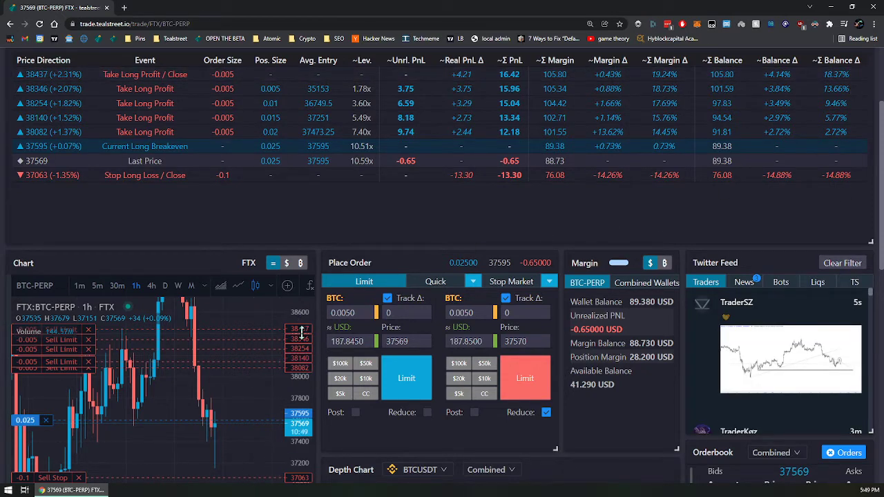
# Step: Compress the chart's price scale so a wider price range fits in view
pyautogui.moveTo(302, 333); pyautogui.dragTo(349, 428)
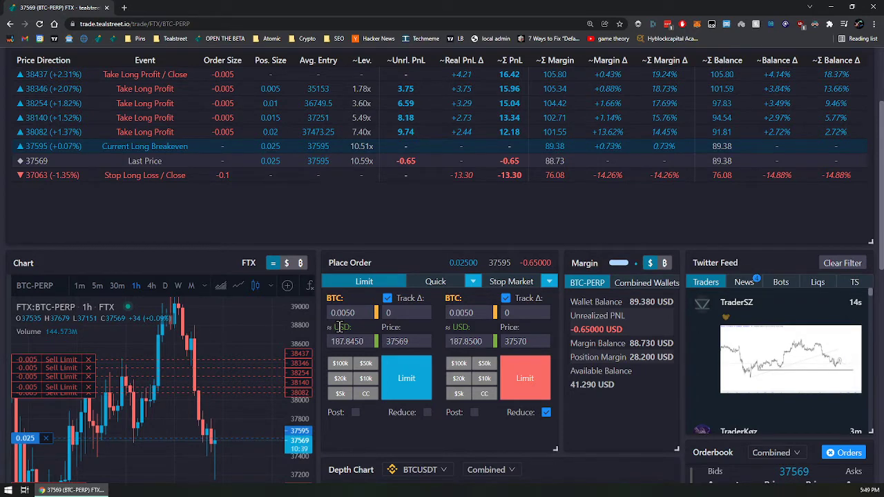
pyautogui.scroll(-3, 160, 452)
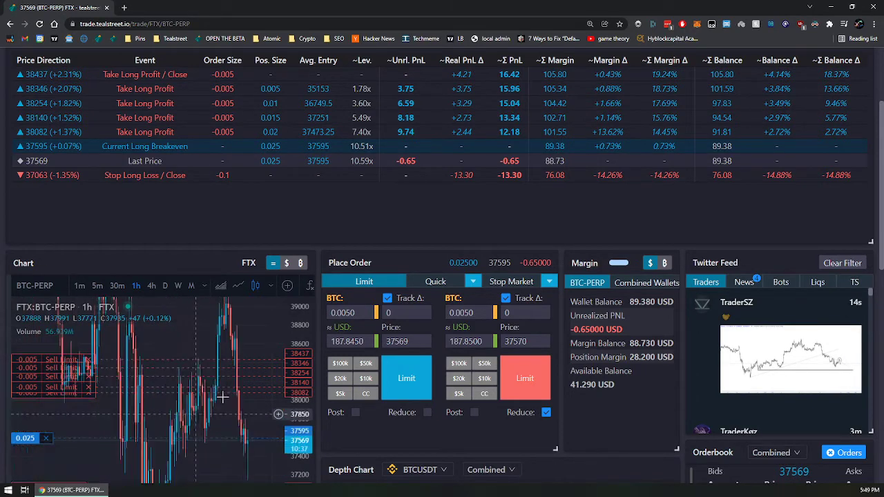
pyautogui.scroll(-1, 519, 400)
pyautogui.scroll(-2, 519, 399)
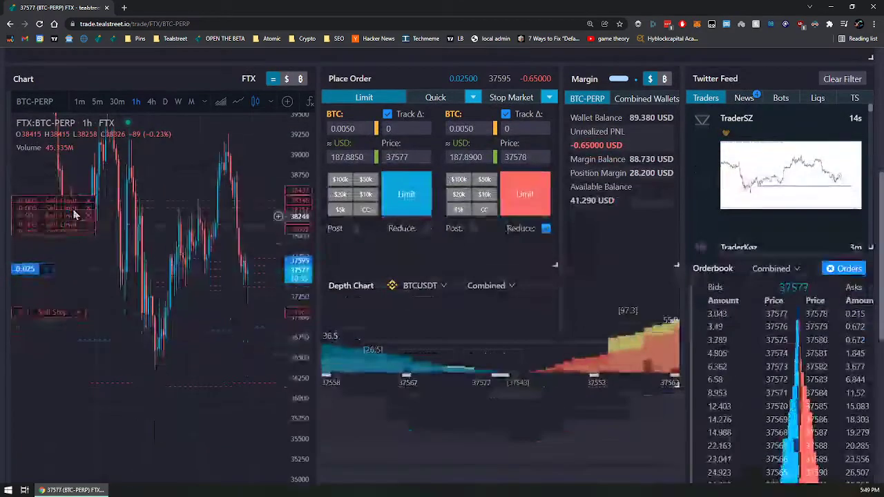
pyautogui.scroll(2, 405, 411)
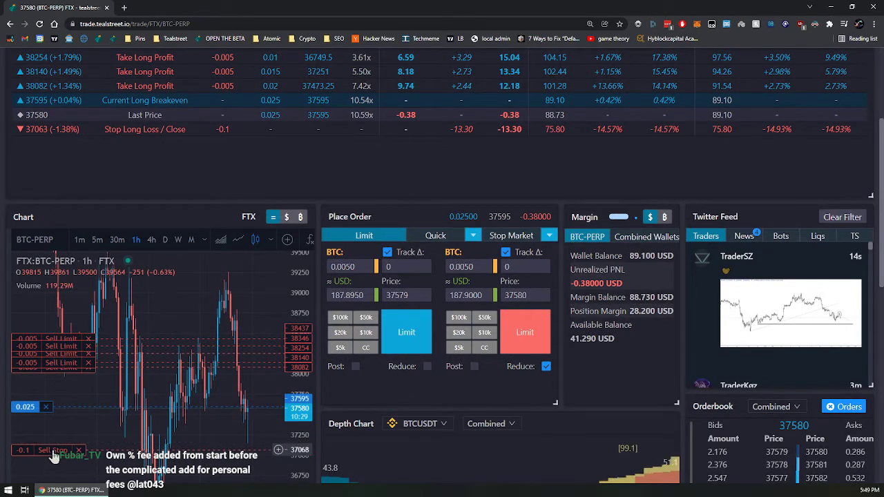
# Step: Raise the sell stop-loss order from 37063 to 37330
pyautogui.moveTo(52, 453); pyautogui.dragTo(68, 433)
pyautogui.moveTo(299, 382); pyautogui.dragTo(299, 371)
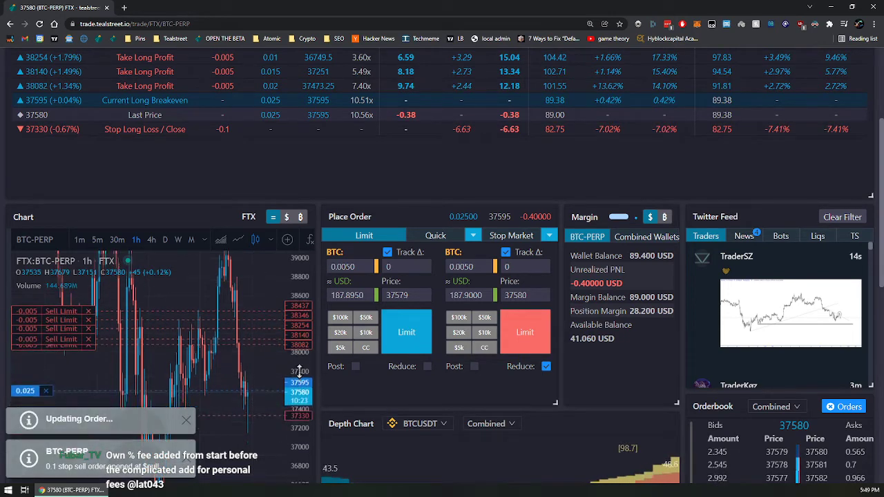
pyautogui.moveTo(253, 402); pyautogui.dragTo(234, 406)
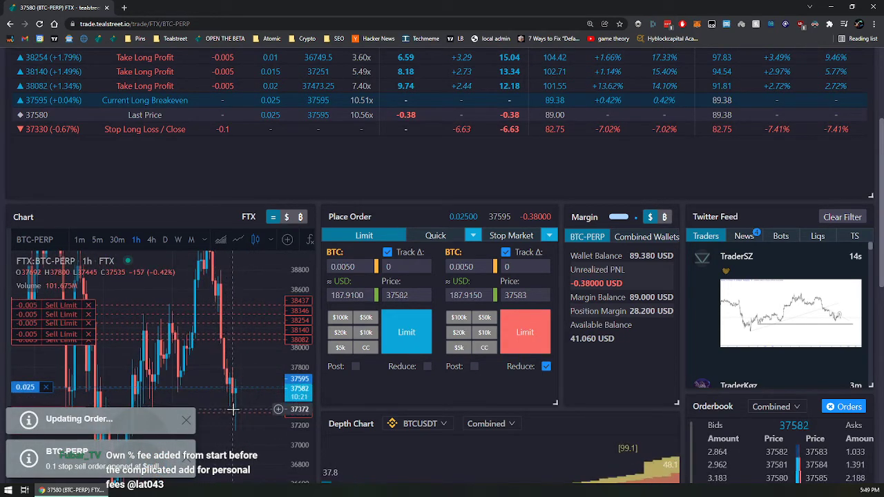
pyautogui.scroll(2, 622, 414)
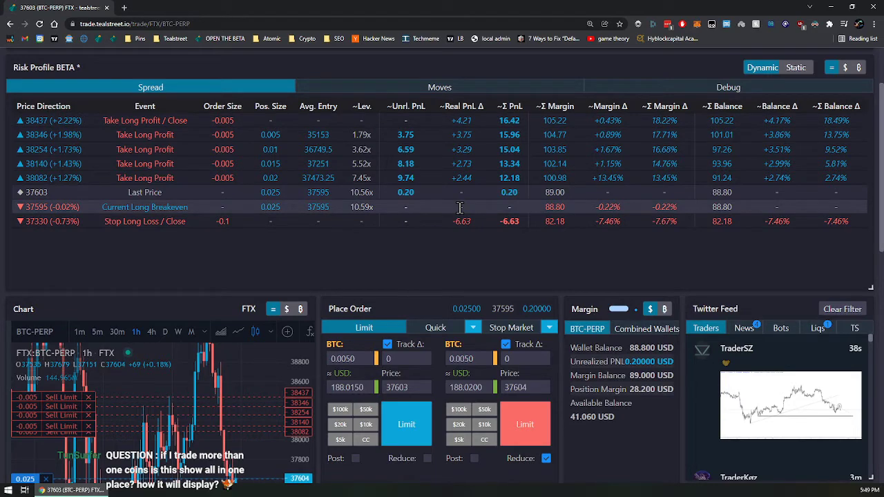
pyautogui.click(460, 207)
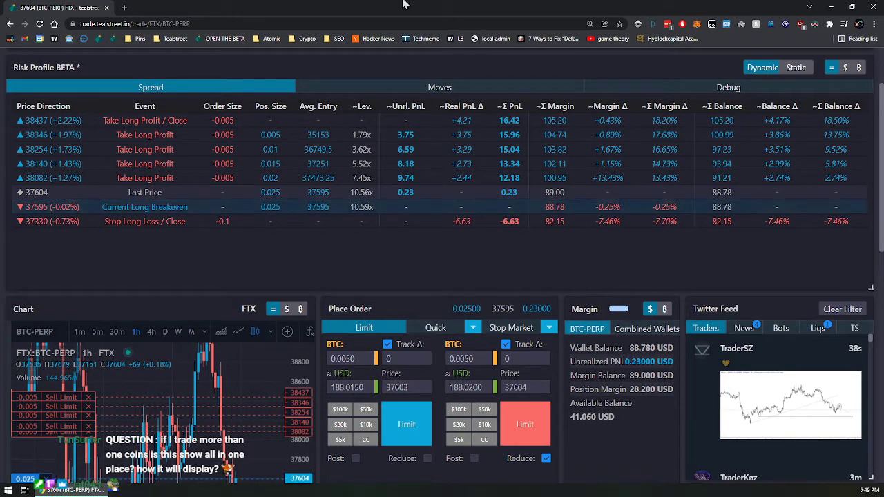
pyautogui.scroll(-2, 504, 235)
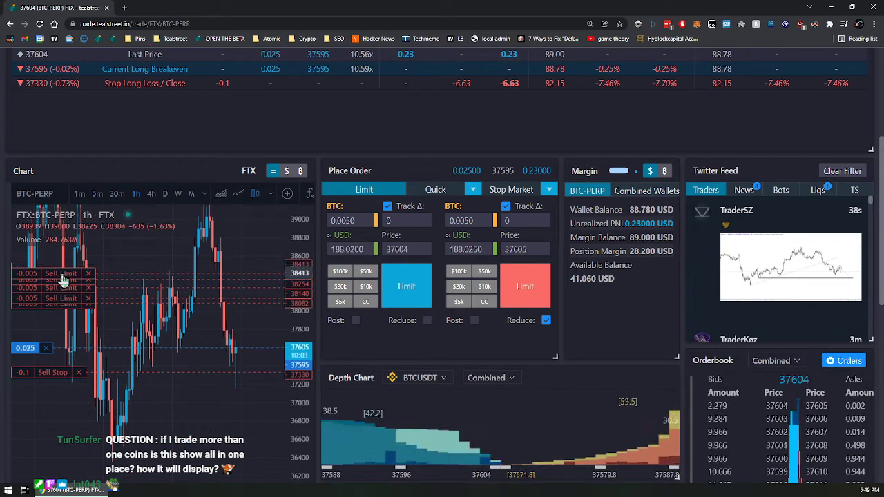
# Step: Re-space the take-profits, moving the top sell limit to 38589 and another to about 38432
pyautogui.moveTo(70, 301); pyautogui.dragTo(69, 257)
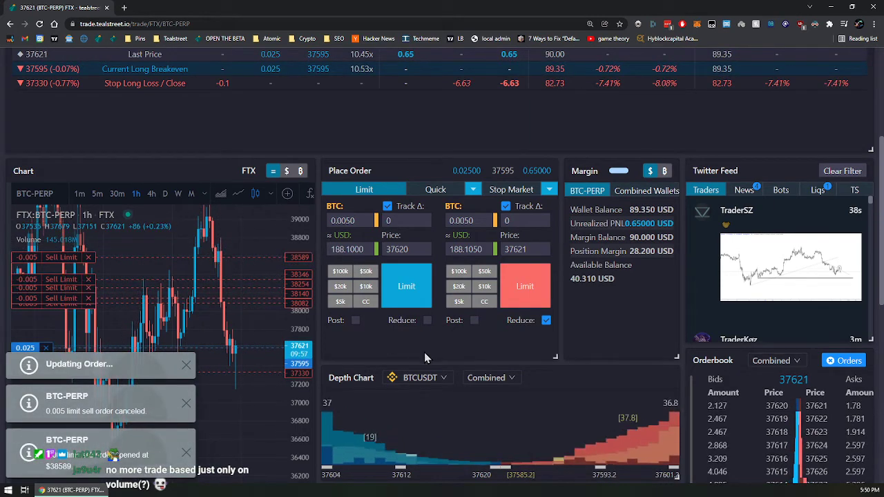
pyautogui.scroll(2, 537, 198)
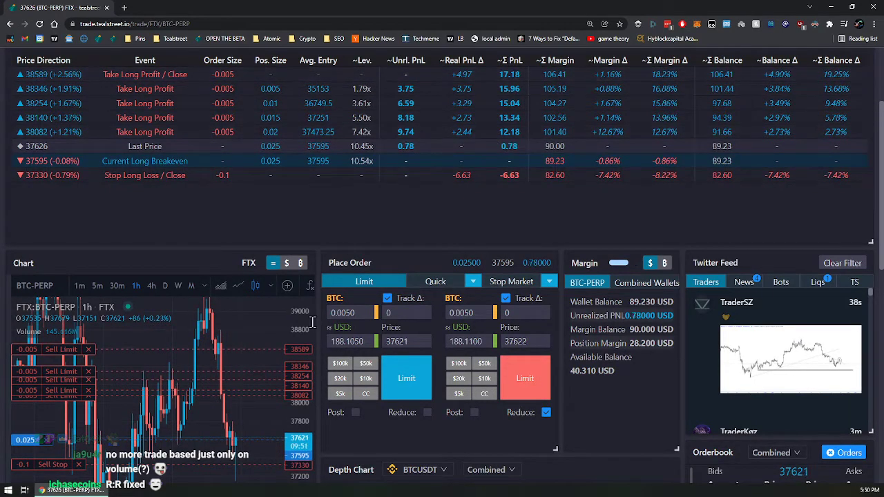
pyautogui.moveTo(64, 374); pyautogui.dragTo(64, 400)
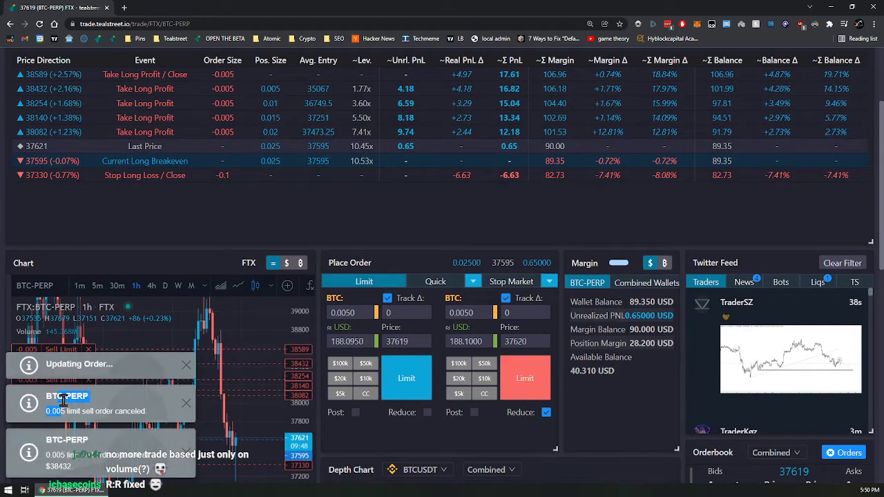
pyautogui.scroll(-1, 62, 394)
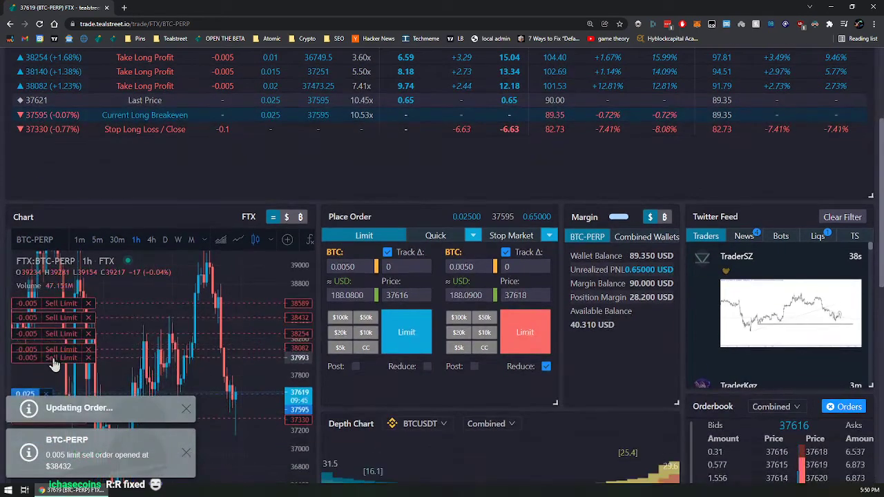
pyautogui.scroll(1, 584, 425)
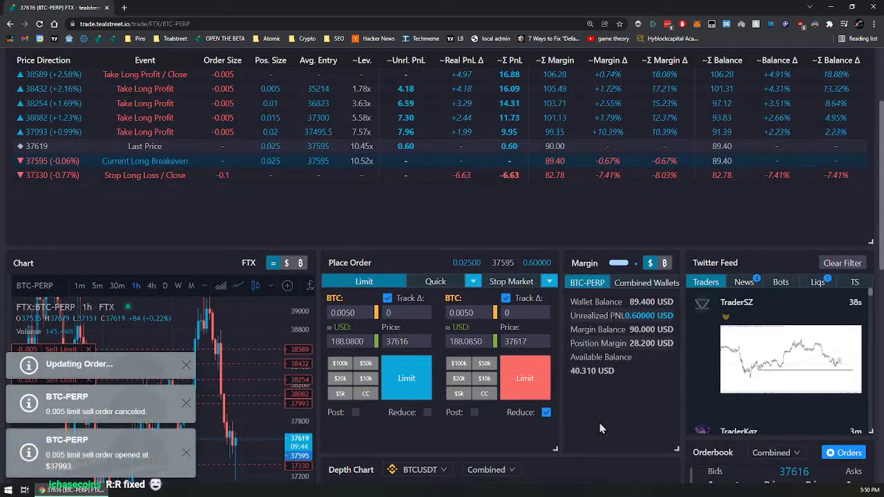
# Step: Place three 0.005 BTC limit buys at 37509, 37472 and 37553
pyautogui.scroll(2, 625, 211)
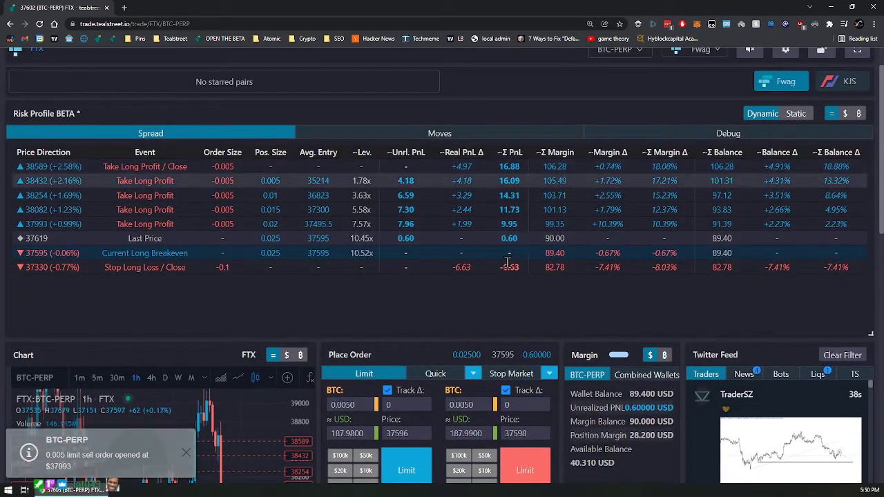
pyautogui.scroll(-4, 523, 277)
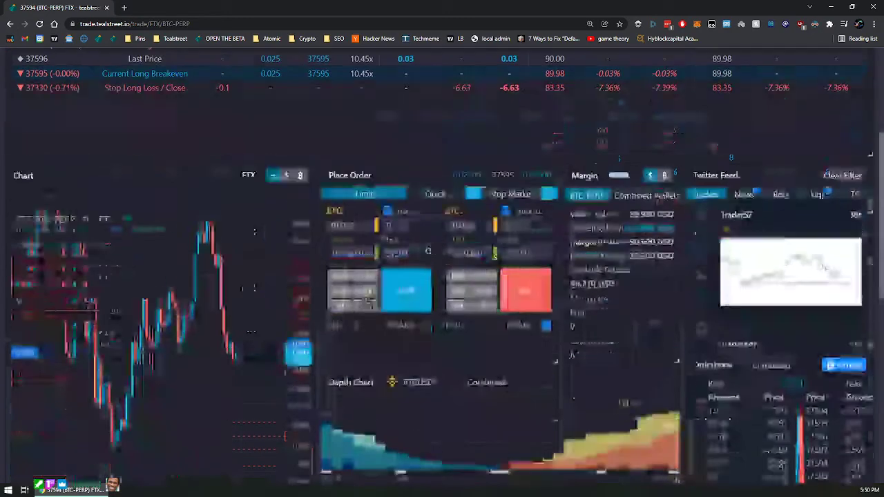
pyautogui.rightClick(268, 357)
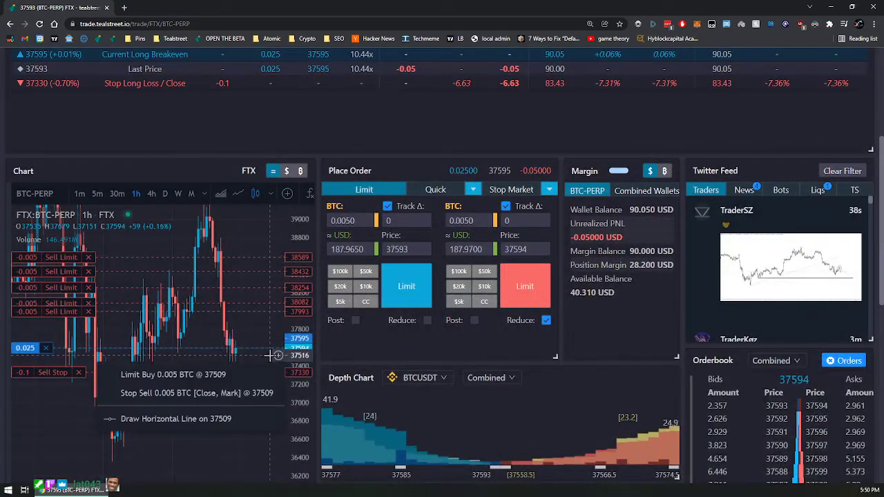
pyautogui.click(242, 375)
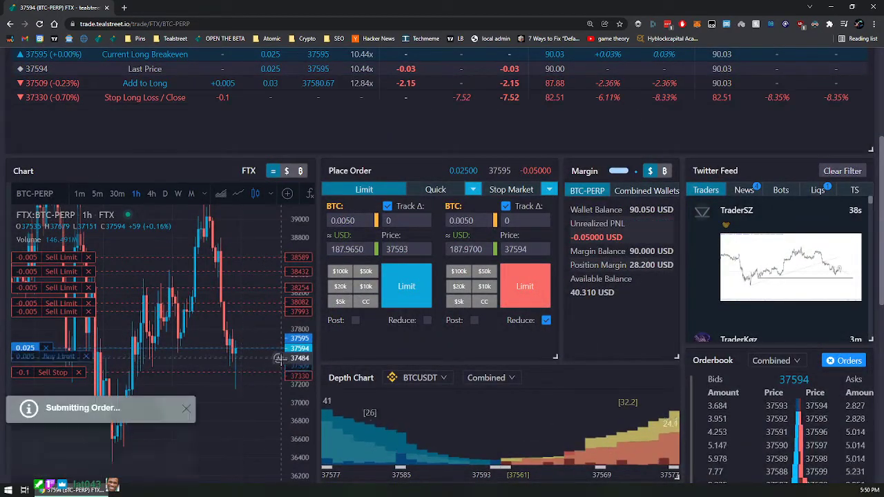
pyautogui.rightClick(272, 360)
pyautogui.click(228, 371)
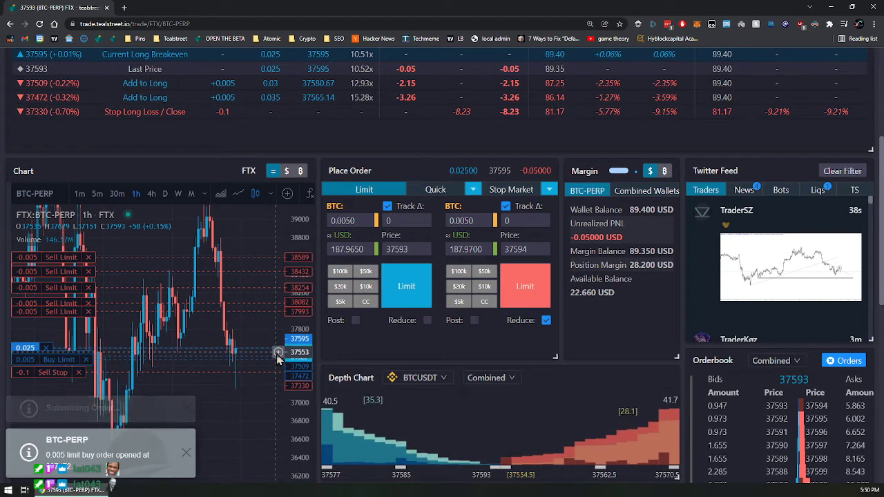
pyautogui.rightClick(277, 354)
pyautogui.click(269, 370)
pyautogui.scroll(3, 290, 207)
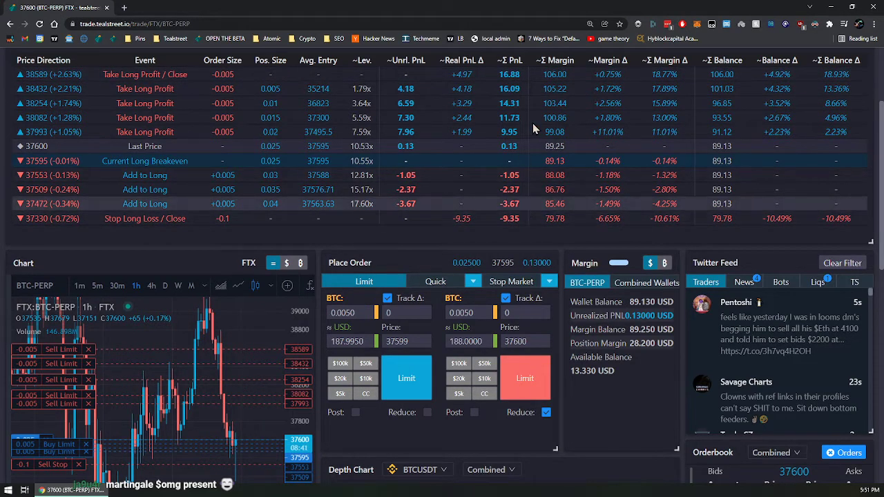
# Step: Add a 0.005 BTC limit sell at 38507 as the top take-profit, leaving 38589 unplaced
pyautogui.click(278, 358)
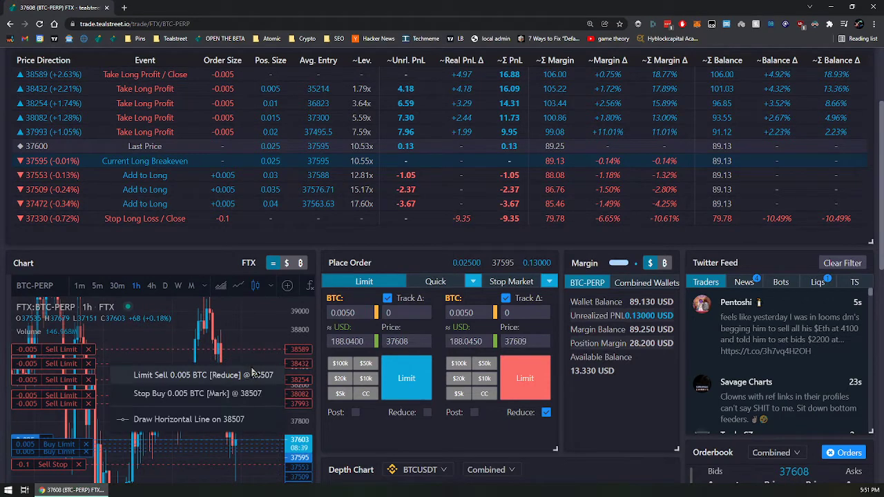
pyautogui.click(257, 366)
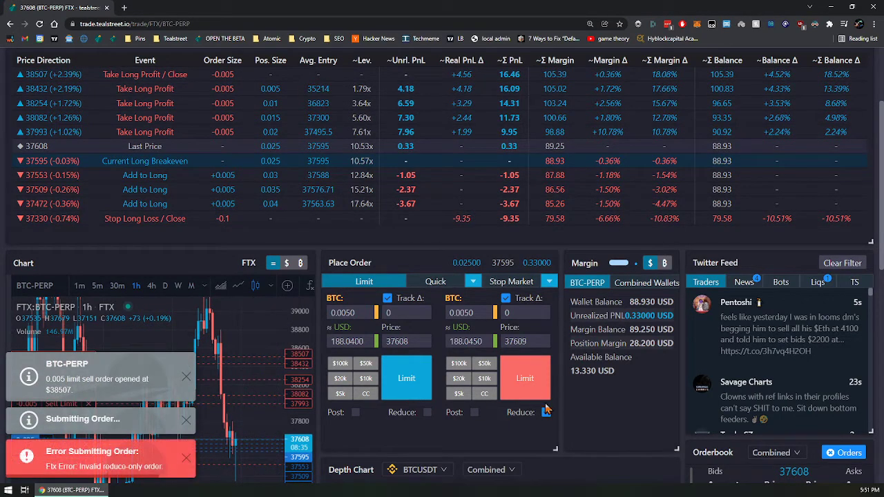
pyautogui.click(279, 350)
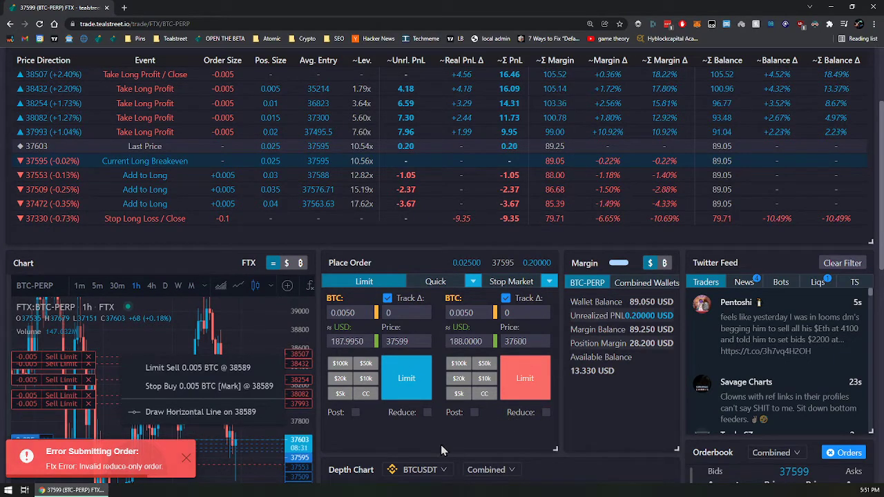
pyautogui.click(261, 337)
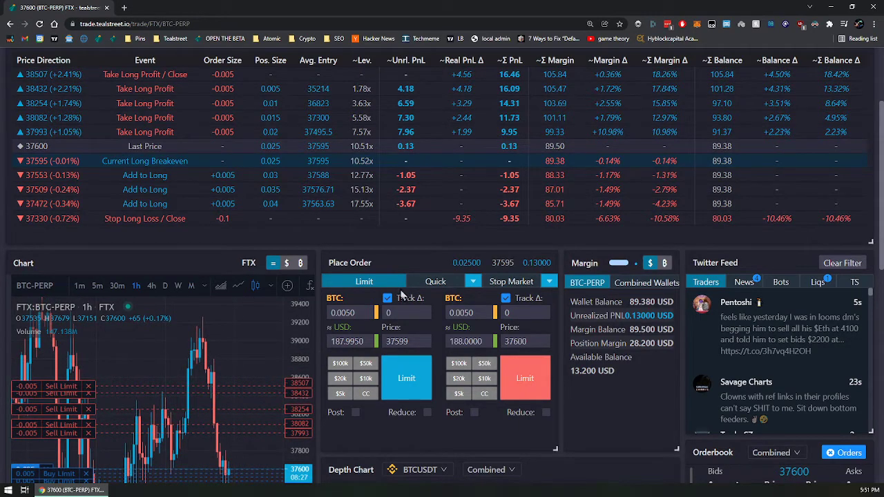
# Step: Place four 0.005 BTC limit sells at 39144, 39189, 39066 and 39118
pyautogui.scroll(-2, 579, 364)
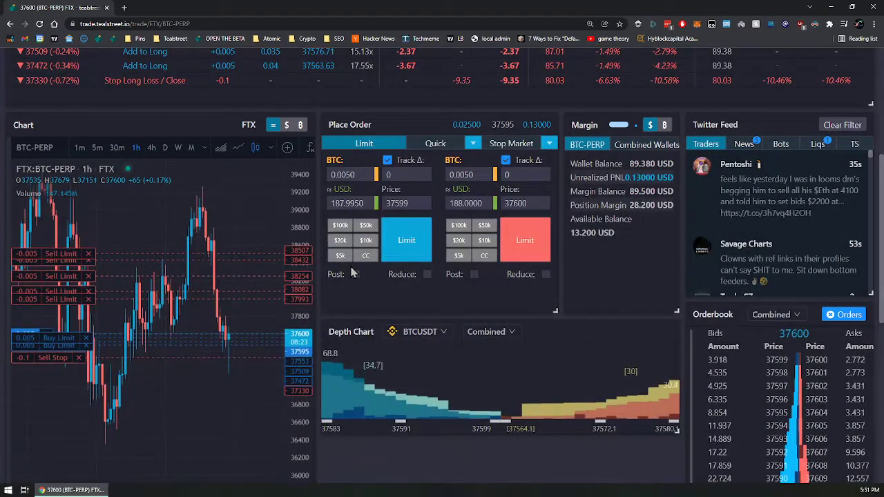
pyautogui.click(392, 231)
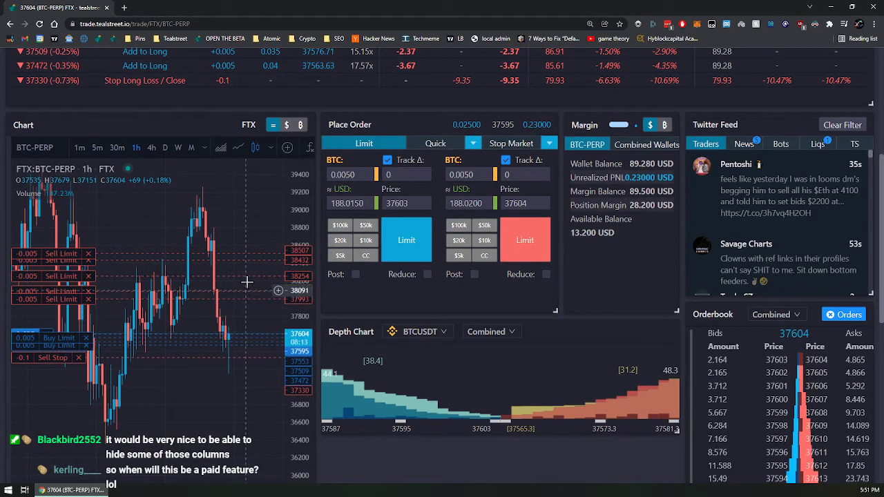
pyautogui.click(276, 197)
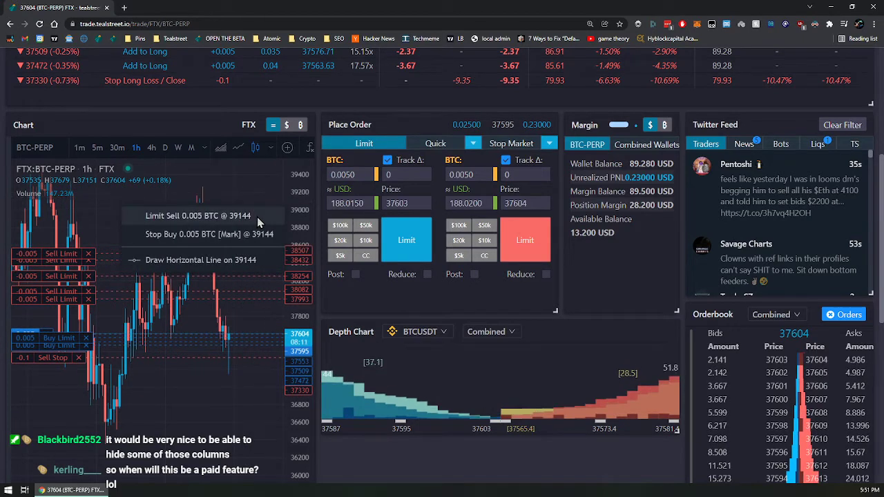
pyautogui.click(273, 211)
pyautogui.click(279, 194)
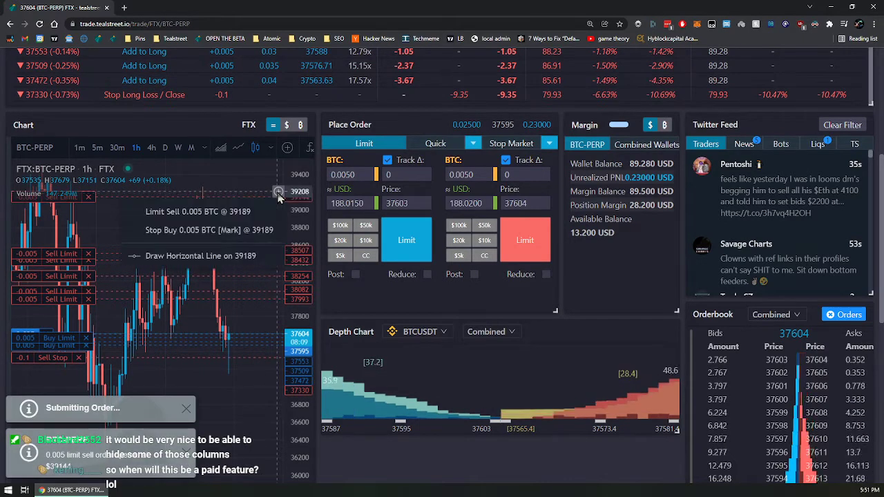
pyautogui.click(265, 208)
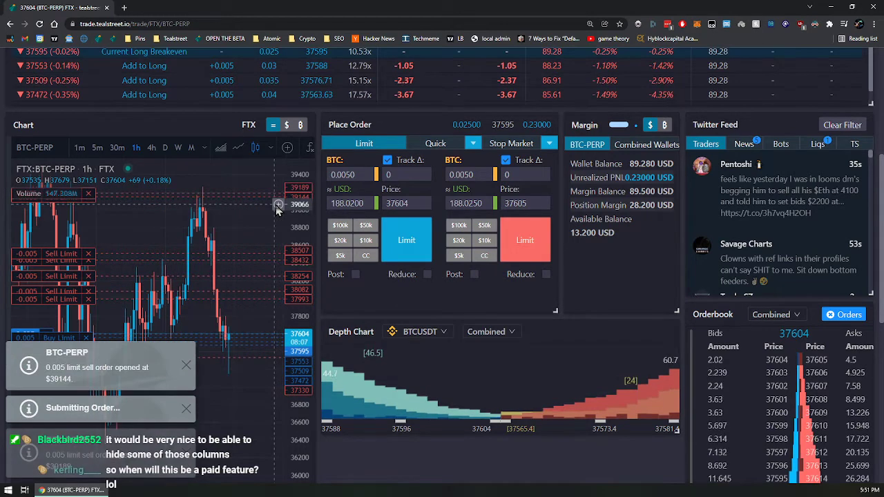
pyautogui.click(278, 209)
pyautogui.click(268, 222)
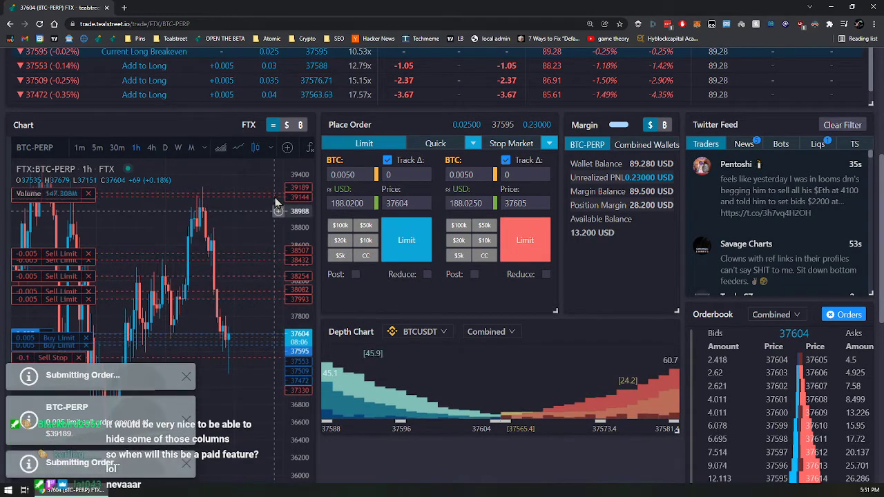
pyautogui.click(278, 201)
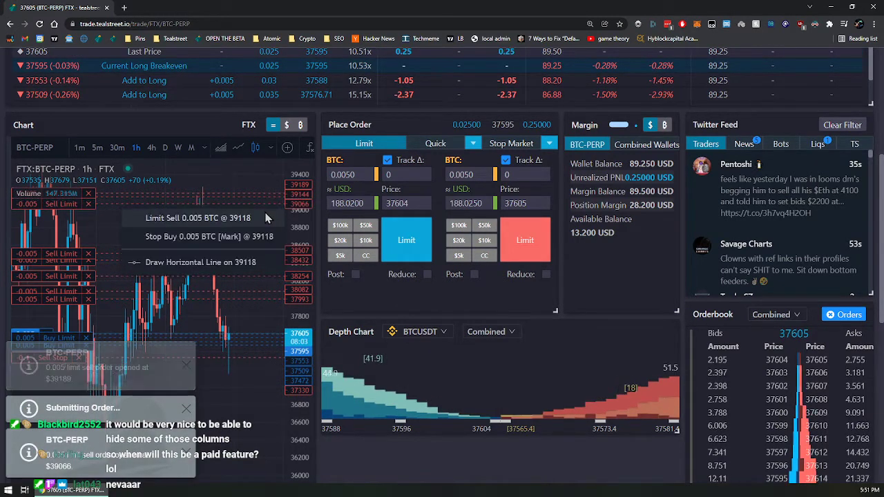
pyautogui.click(268, 214)
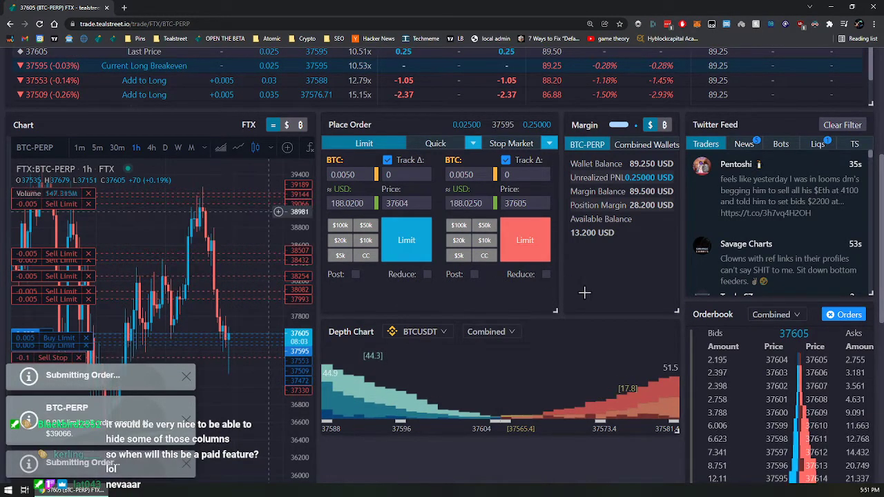
pyautogui.click(510, 144)
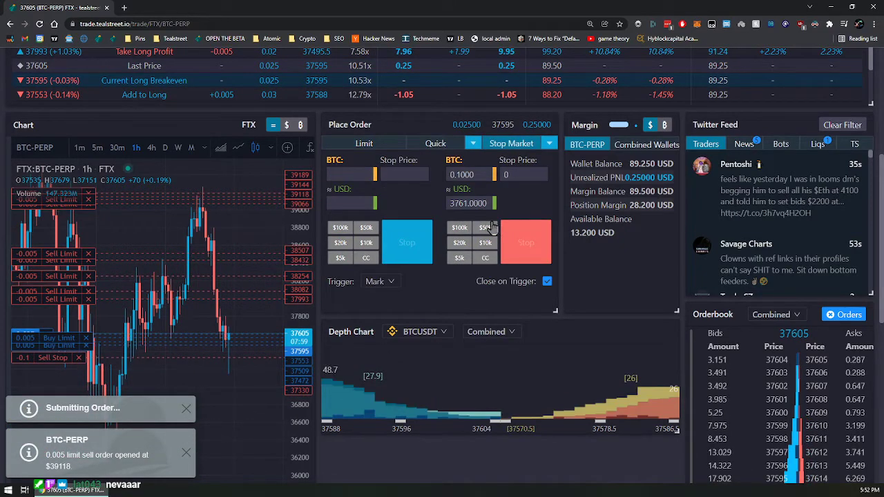
# Step: Place a 0.1 BTC stop-market buy at 39389 that closes the short
pyautogui.click(351, 173)
pyautogui.write('.1')
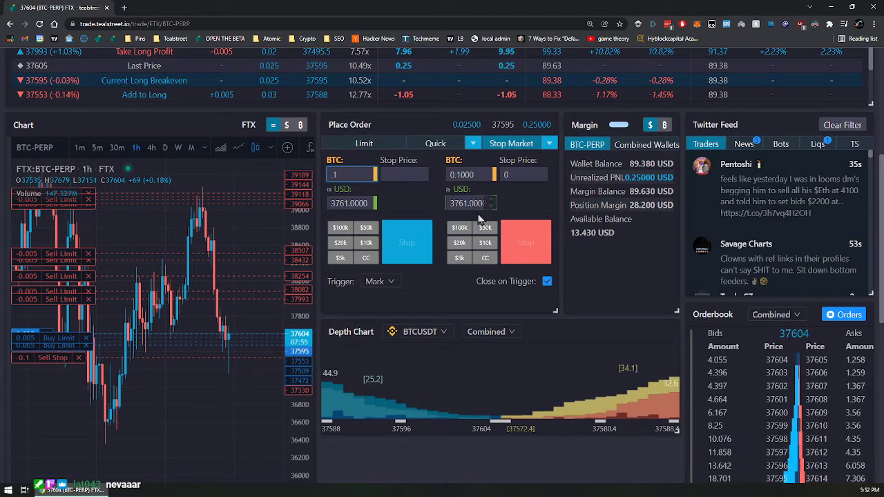
pyautogui.scroll(2, 418, 308)
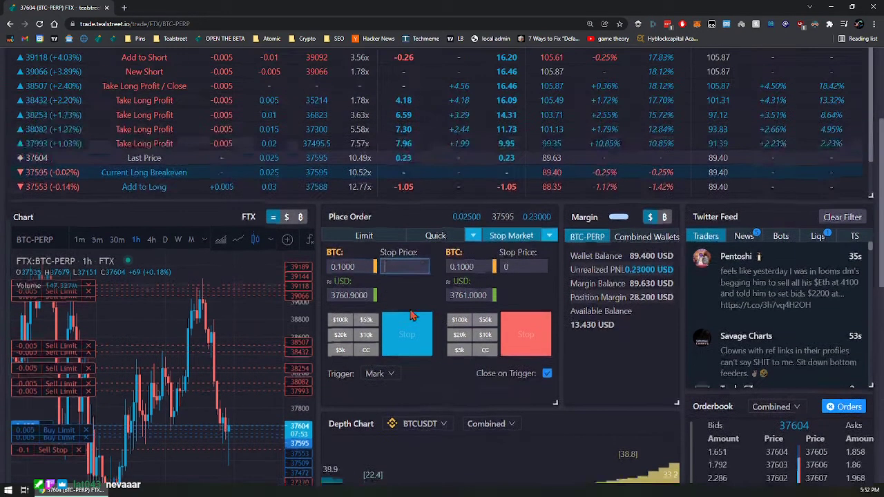
pyautogui.moveTo(291, 297); pyautogui.dragTo(290, 314)
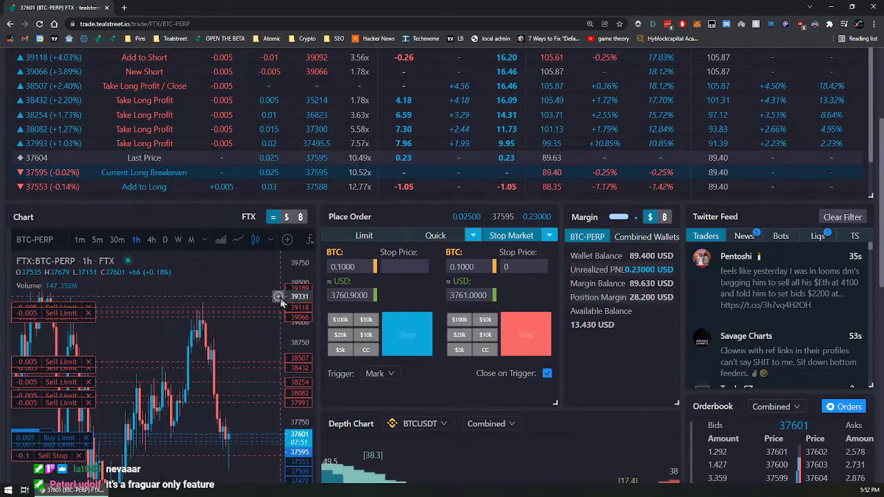
pyautogui.click(277, 293)
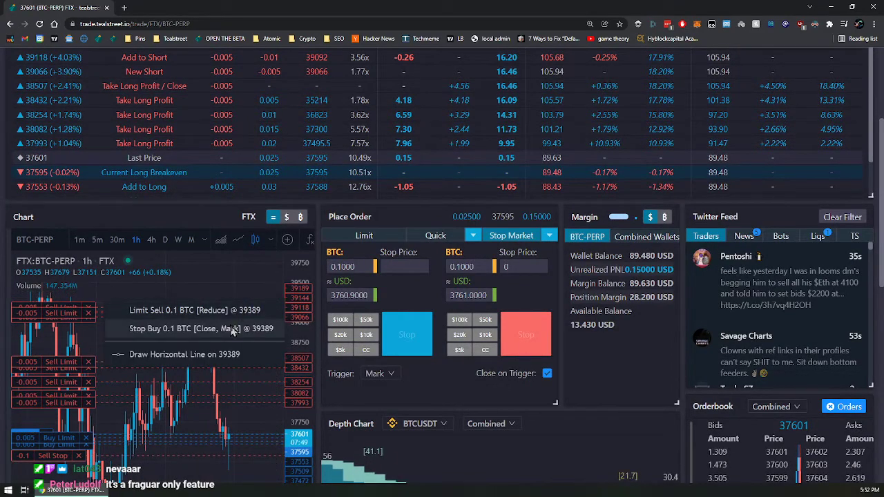
pyautogui.click(233, 332)
pyautogui.scroll(2, 629, 392)
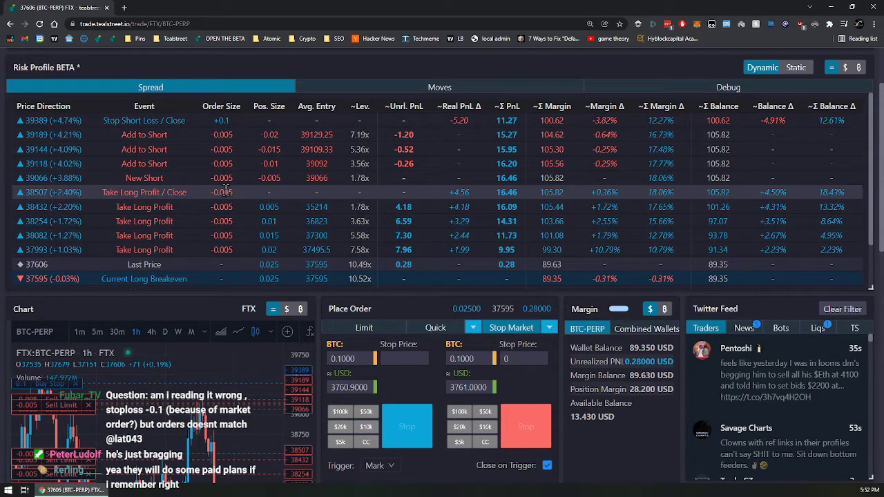
# Step: Highlight the 16.46 and 11.27 PnL totals and the 12.67% balance change, then return to limit orders
pyautogui.doubleClick(511, 192)
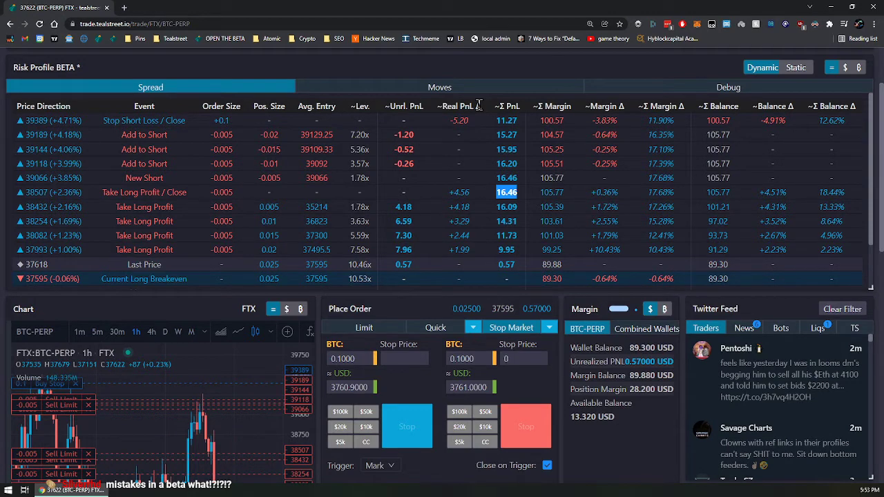
pyautogui.doubleClick(510, 120)
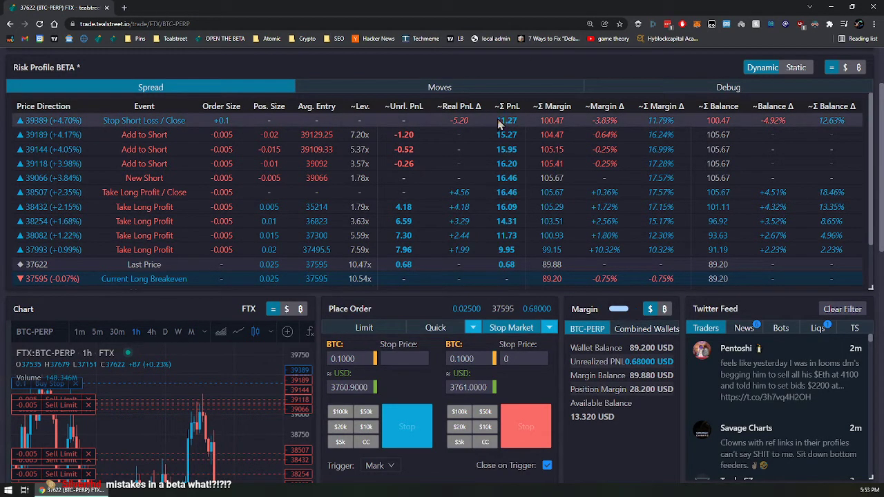
pyautogui.doubleClick(841, 121)
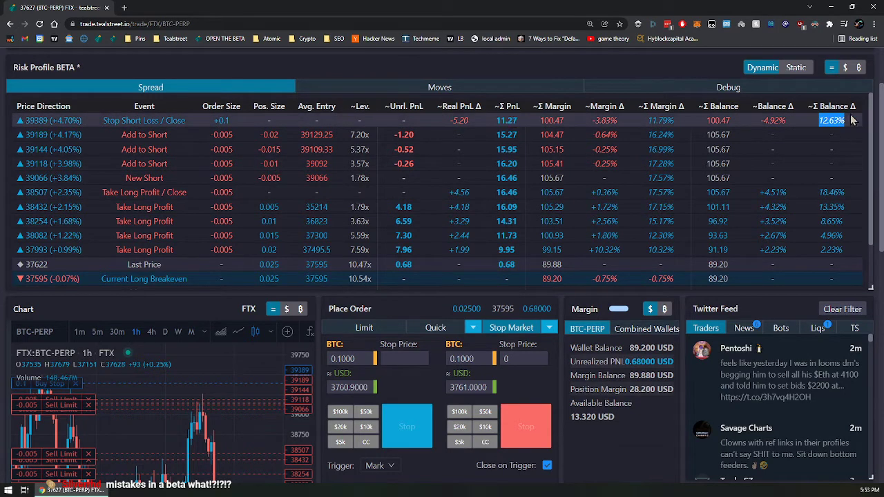
pyautogui.click(857, 128)
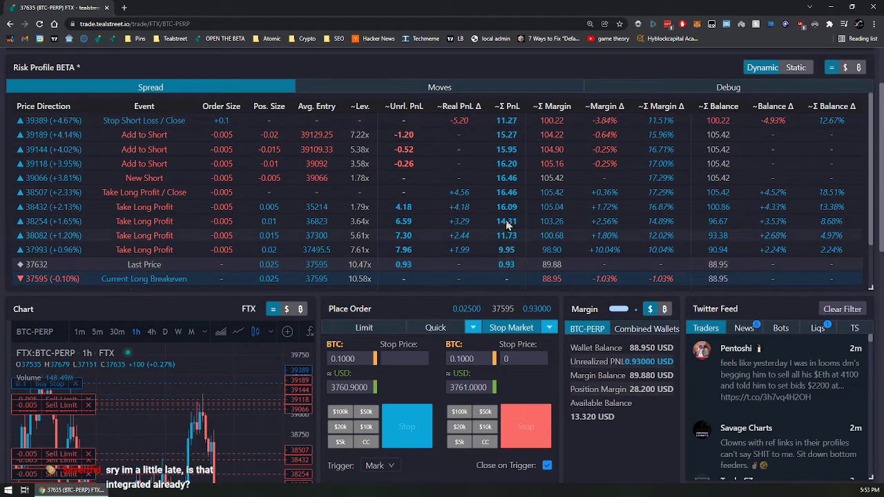
pyautogui.tripleClick(499, 107)
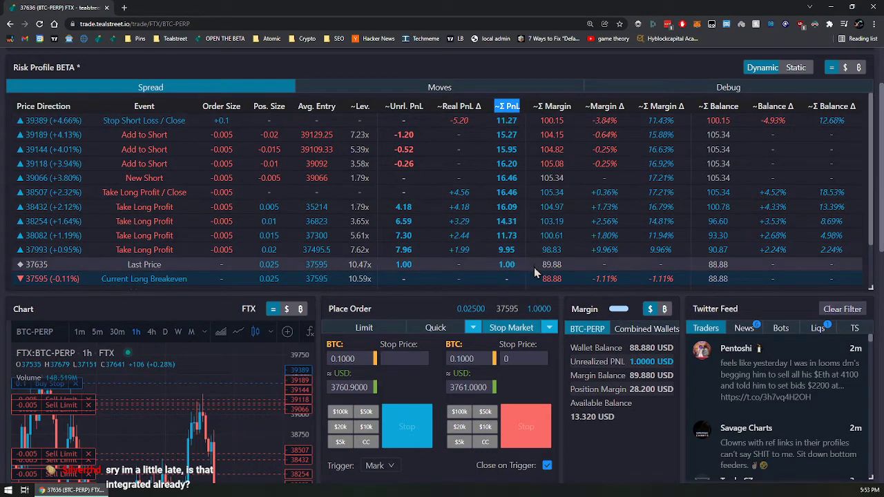
pyautogui.click(512, 107)
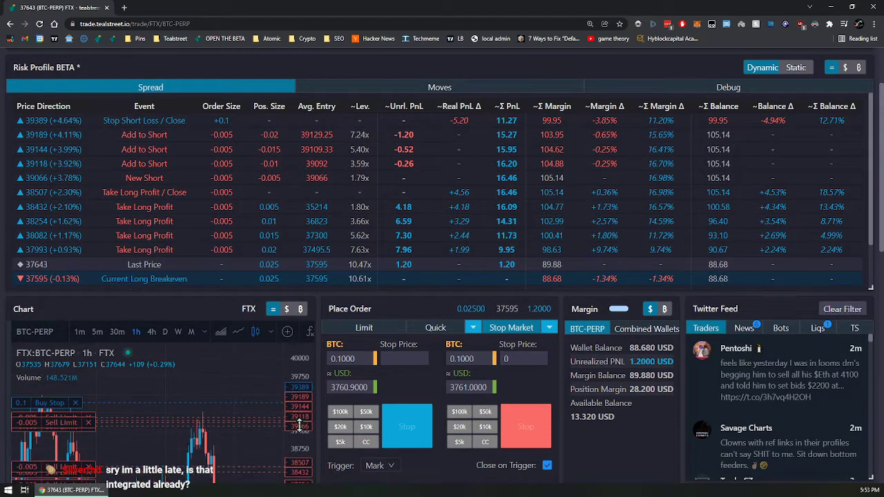
pyautogui.click(280, 385)
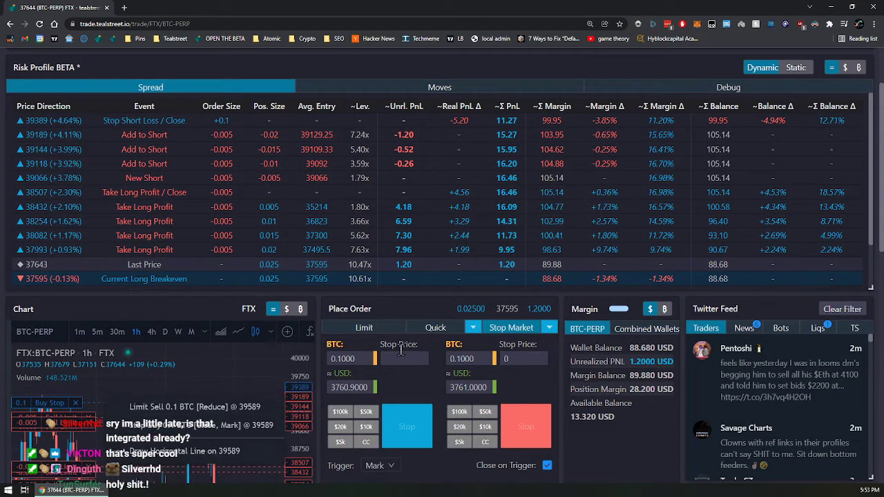
# Step: Place a 0.005 BTC limit sell at 39684 and a 0.005 BTC stop buy at 39914
pyautogui.click(378, 333)
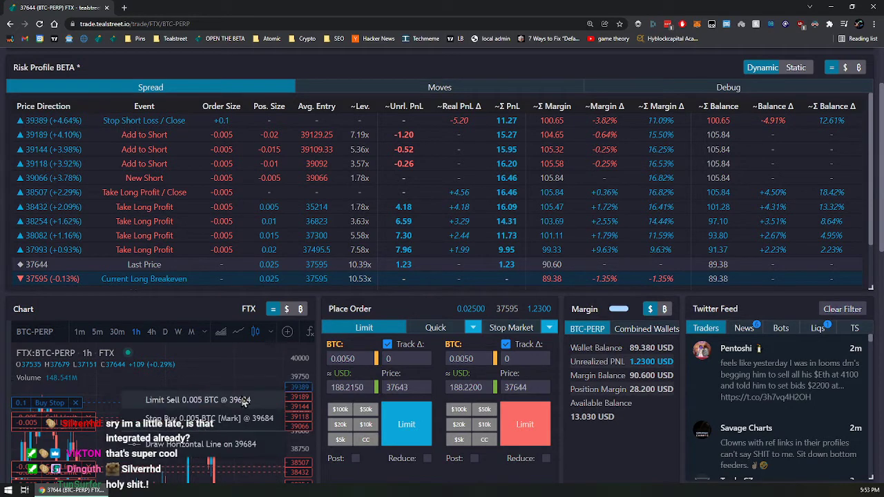
pyautogui.click(244, 395)
pyautogui.click(279, 373)
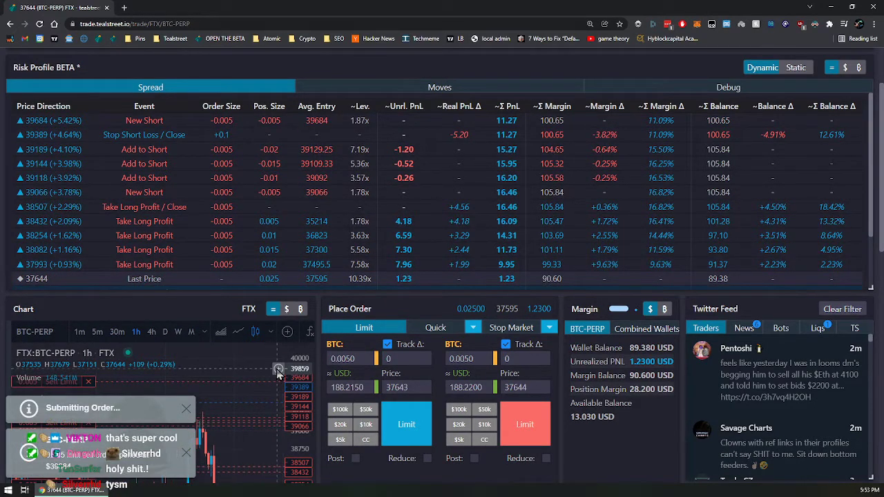
pyautogui.click(277, 366)
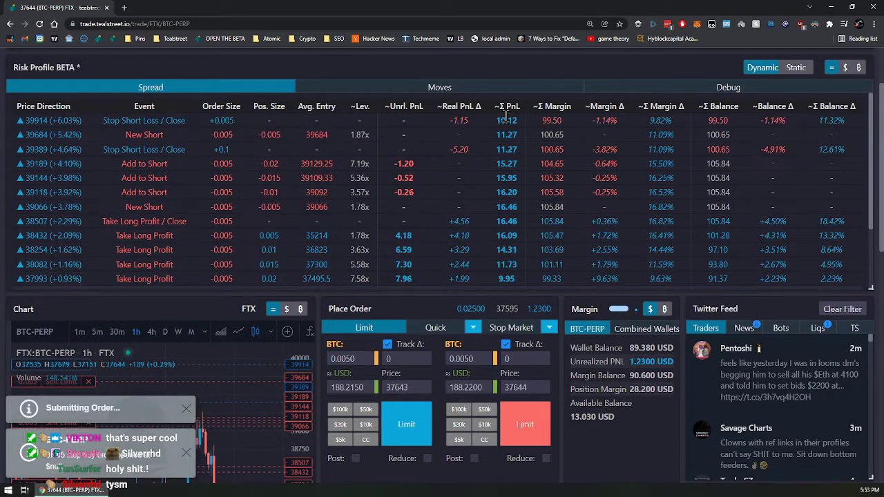
pyautogui.scroll(-1, 512, 249)
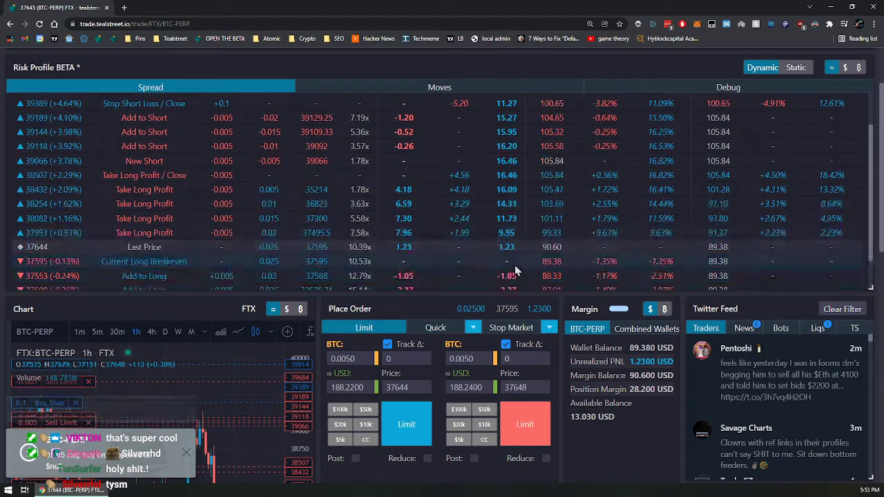
pyautogui.scroll(2, 506, 138)
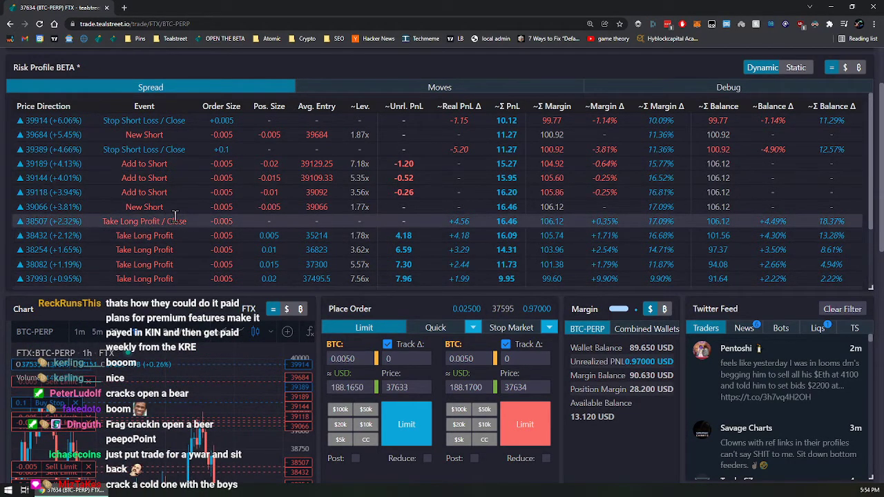
pyautogui.doubleClick(225, 150)
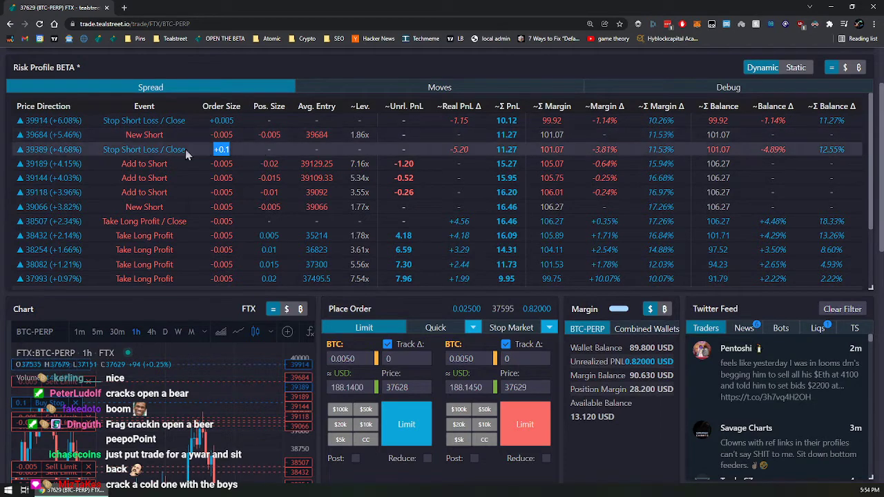
pyautogui.press('Return')
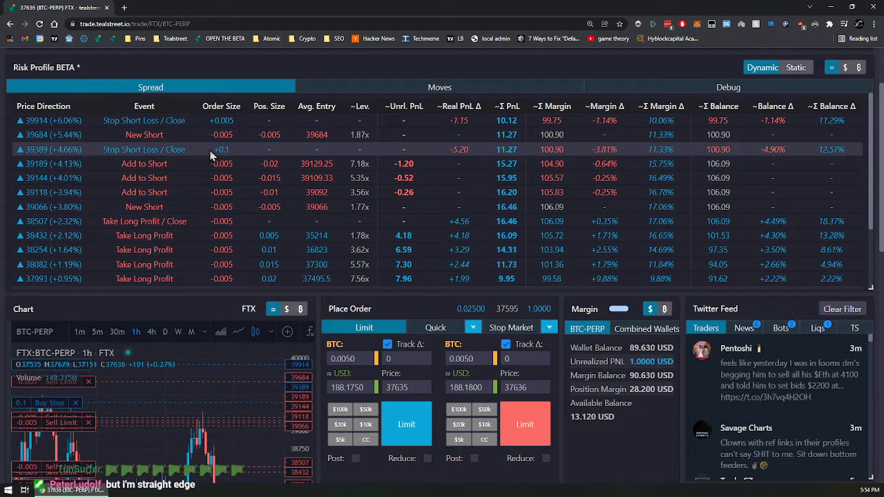
pyautogui.click(234, 150)
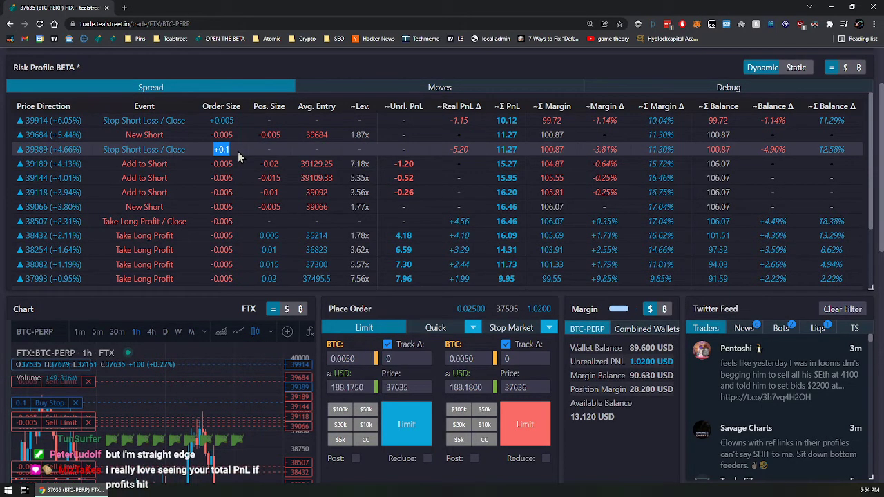
pyautogui.click(270, 152)
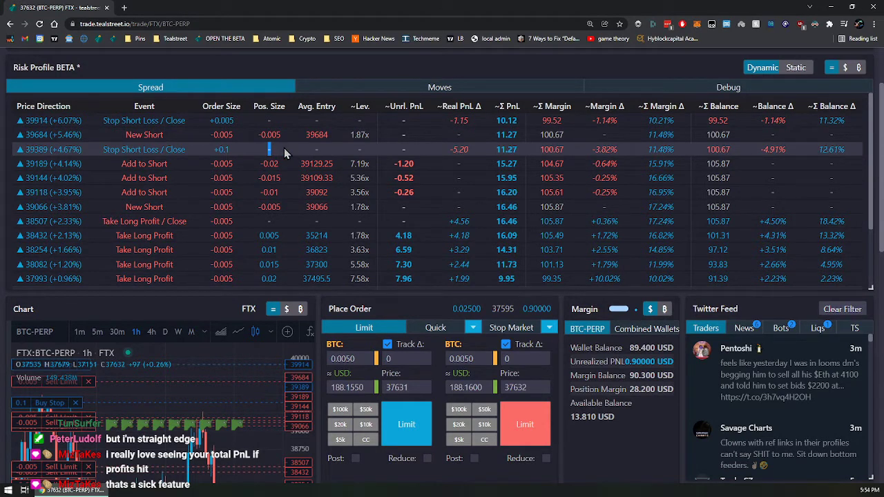
pyautogui.press('Escape')
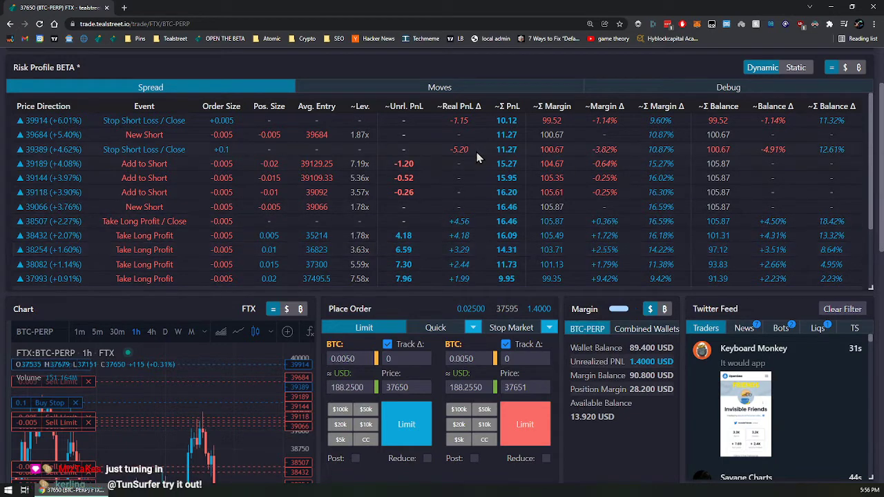
pyautogui.scroll(-2, 480, 162)
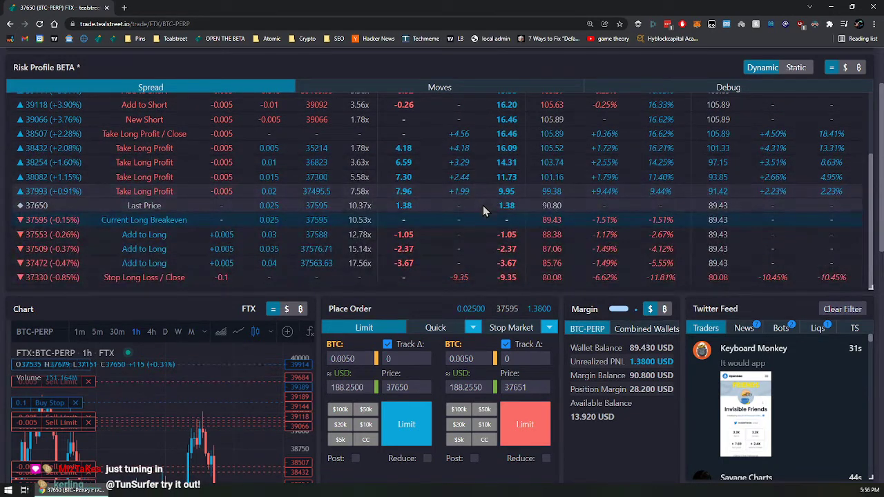
pyautogui.scroll(2, 476, 206)
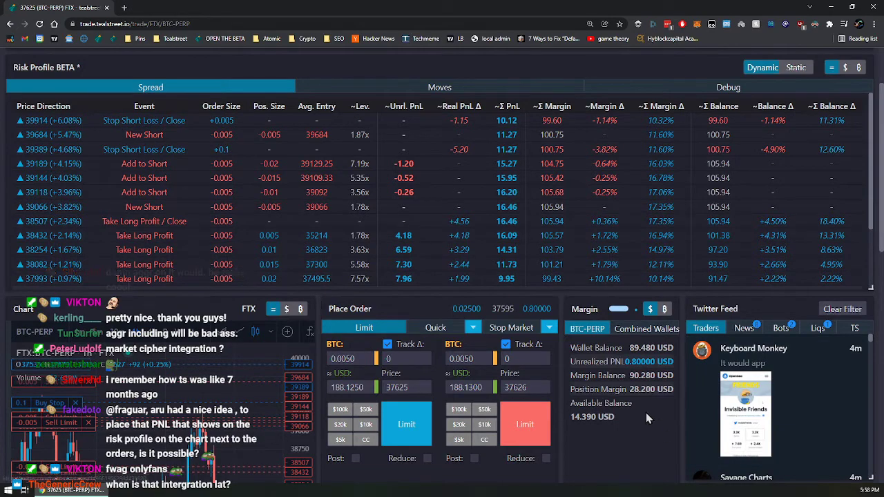
pyautogui.scroll(-2, 644, 412)
pyautogui.scroll(2, 635, 408)
pyautogui.scroll(1, 636, 413)
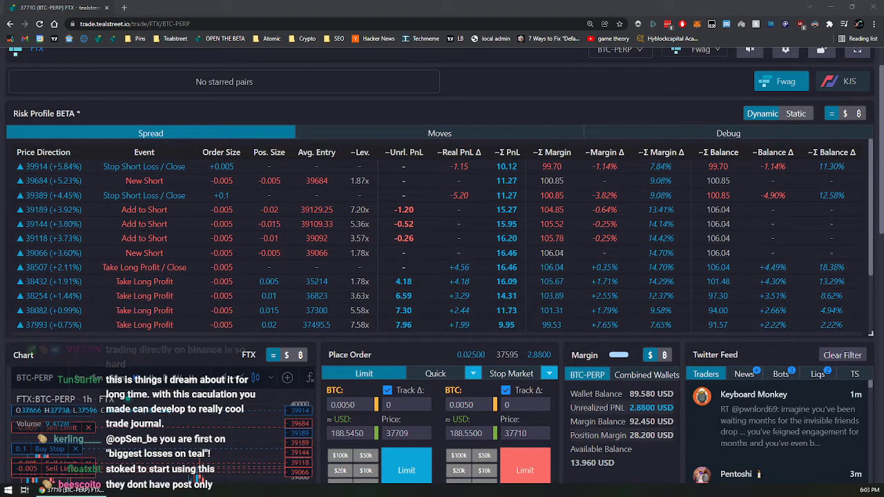
pyautogui.scroll(1, 642, 109)
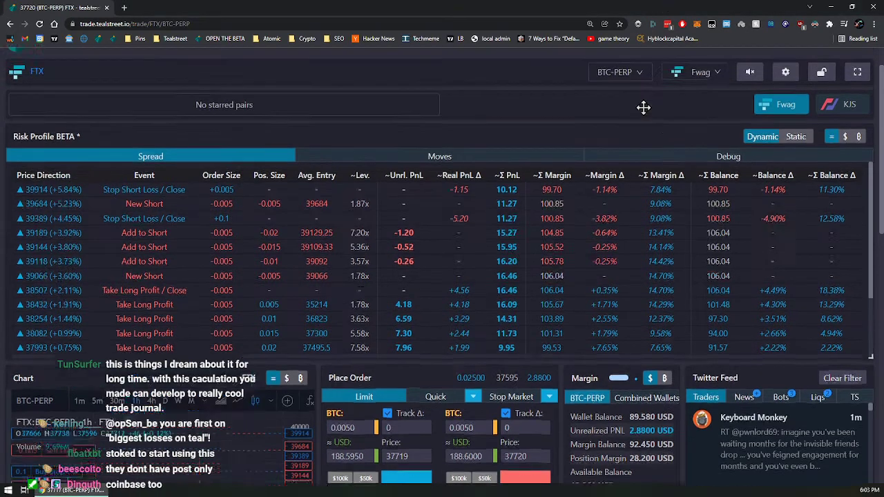
pyautogui.click(788, 101)
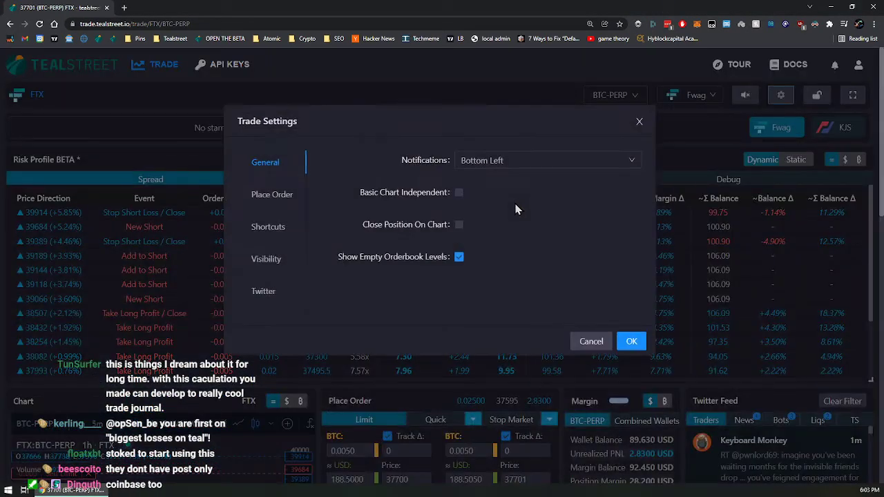
pyautogui.click(279, 266)
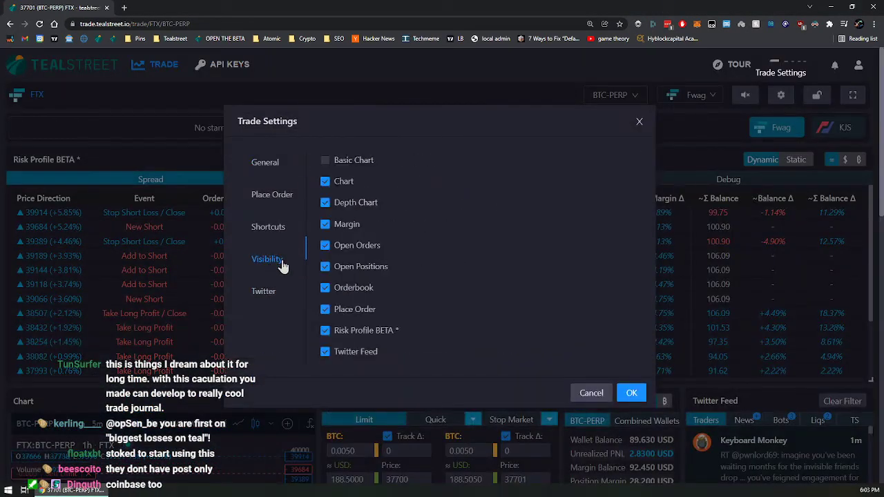
pyautogui.click(326, 332)
pyautogui.click(326, 334)
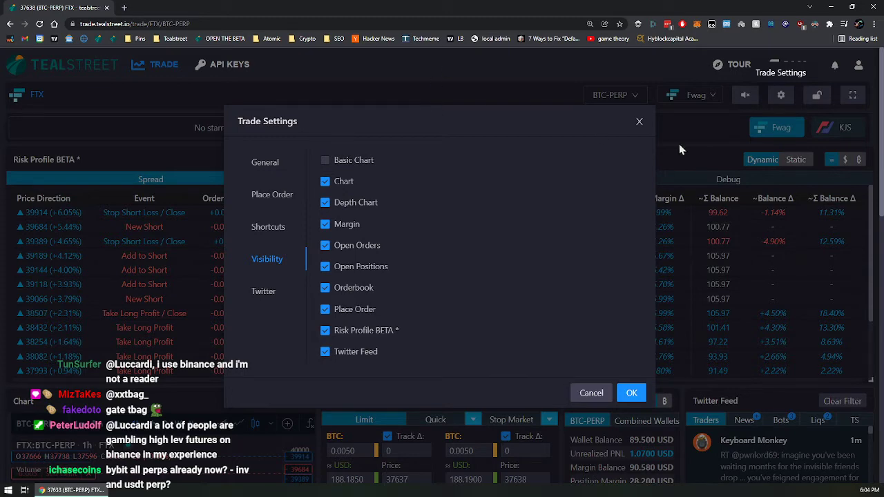
pyautogui.click(639, 123)
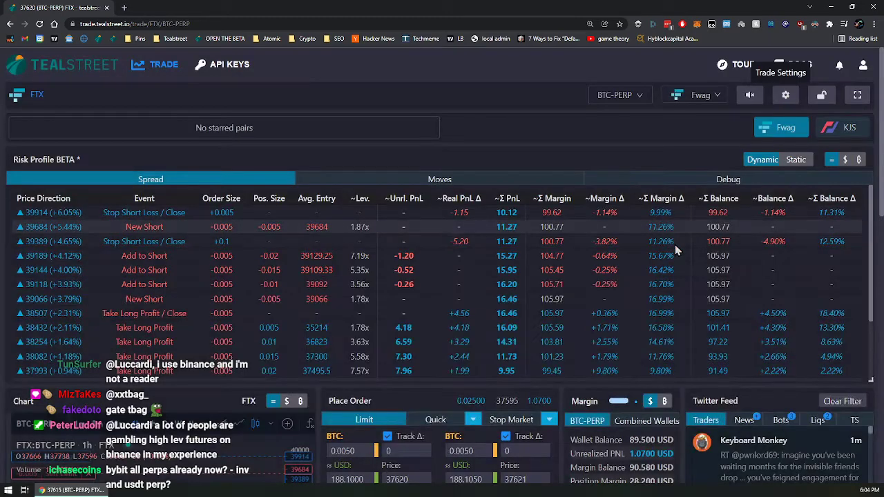
pyautogui.scroll(-1, 550, 152)
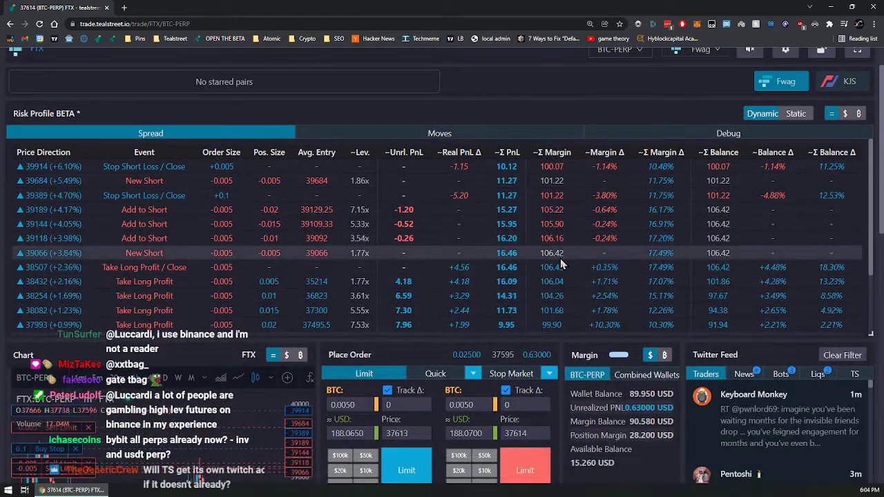
pyautogui.scroll(-1, 560, 259)
pyautogui.scroll(1, 567, 246)
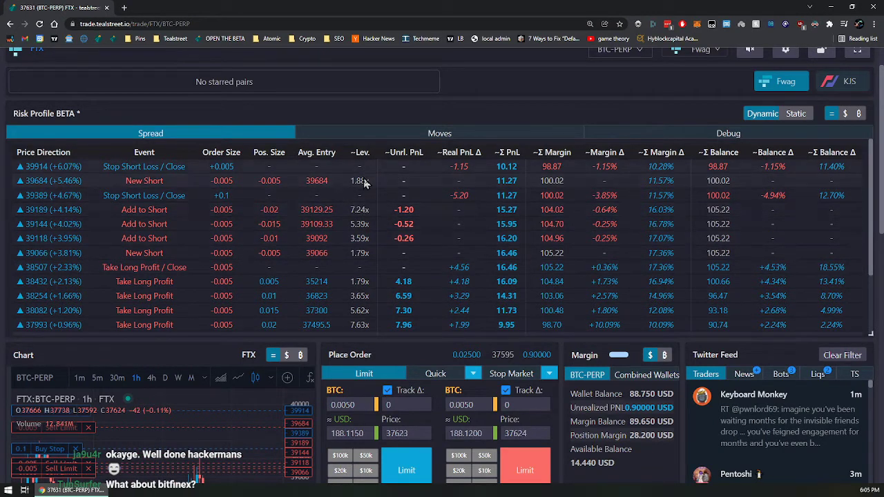
pyautogui.scroll(-3, 360, 258)
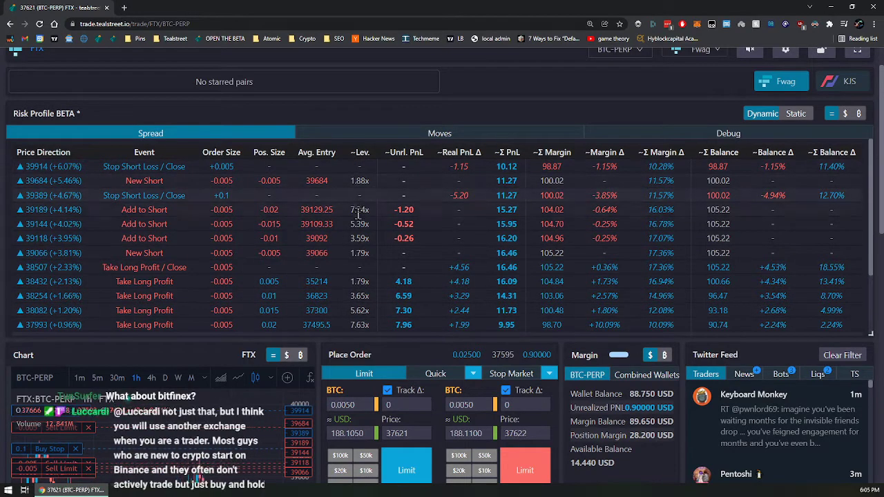
pyautogui.scroll(4, 360, 258)
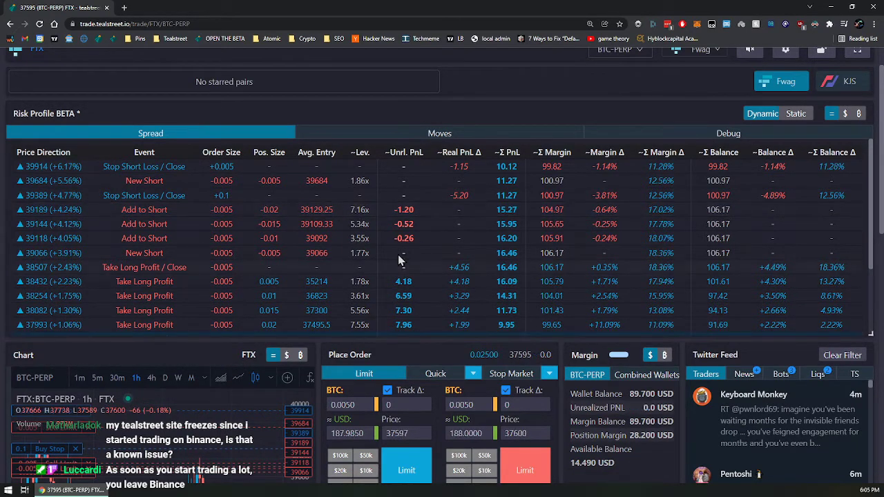
# Step: Switch the Place Order panel to Quick mode with one-click offer and take buttons
pyautogui.scroll(-2, 401, 205)
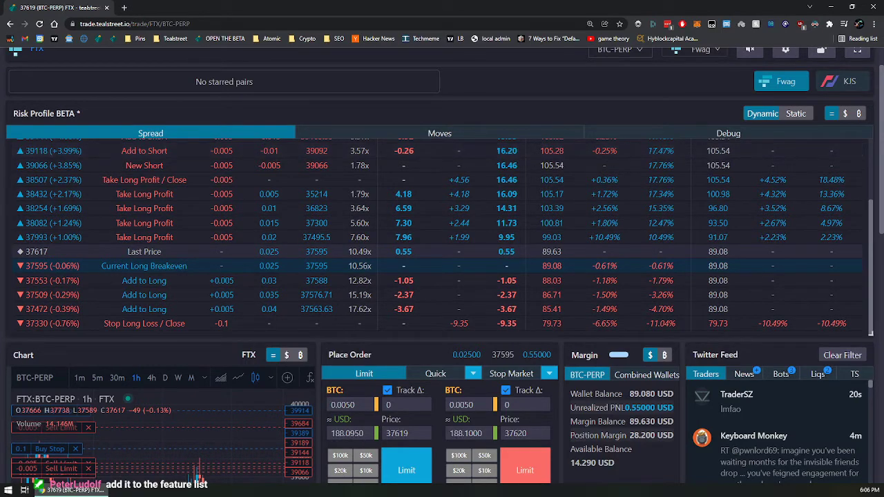
pyautogui.scroll(-4, 596, 247)
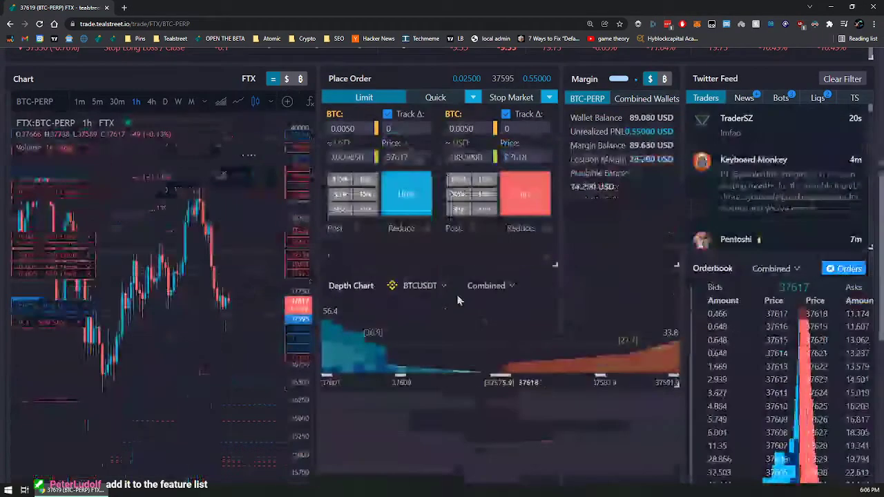
pyautogui.click(436, 98)
# Step: Set both the offer and take quick-order sizes to 0.005 BTC, about 188 USD each
pyautogui.moveTo(555, 265); pyautogui.dragTo(557, 300)
pyautogui.scroll(1, 590, 279)
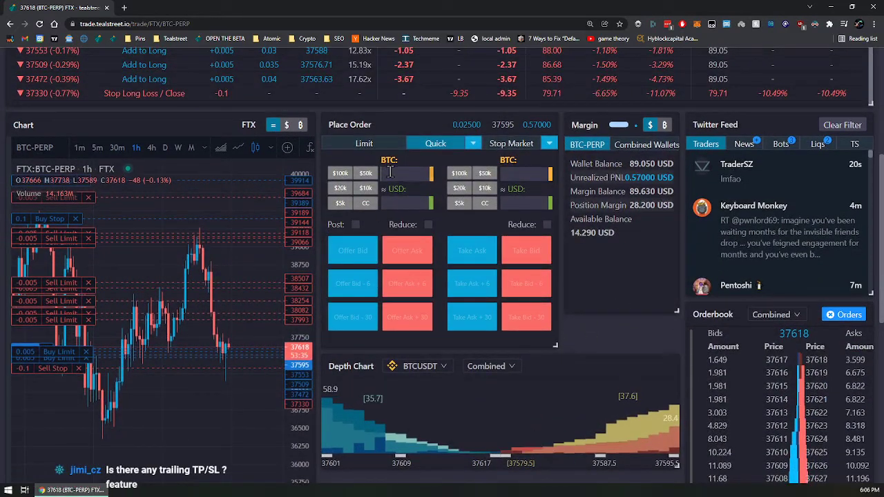
pyautogui.write('0.01')
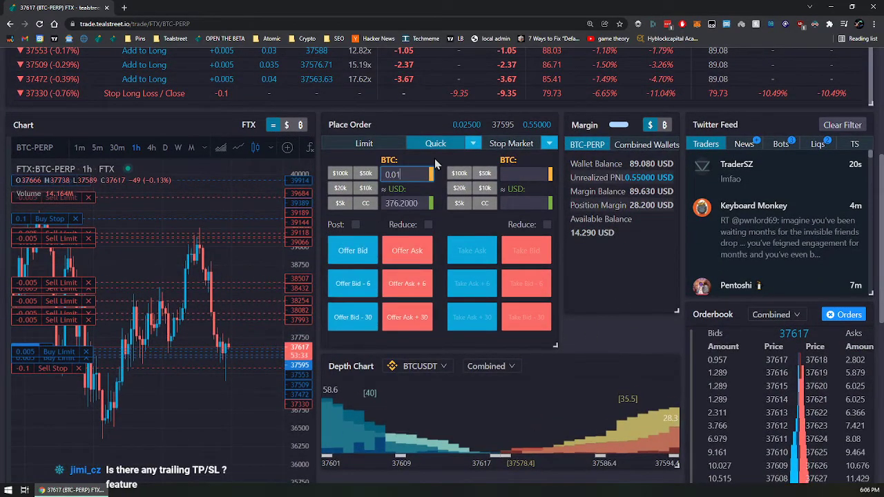
pyautogui.click(522, 179)
pyautogui.write('.005')
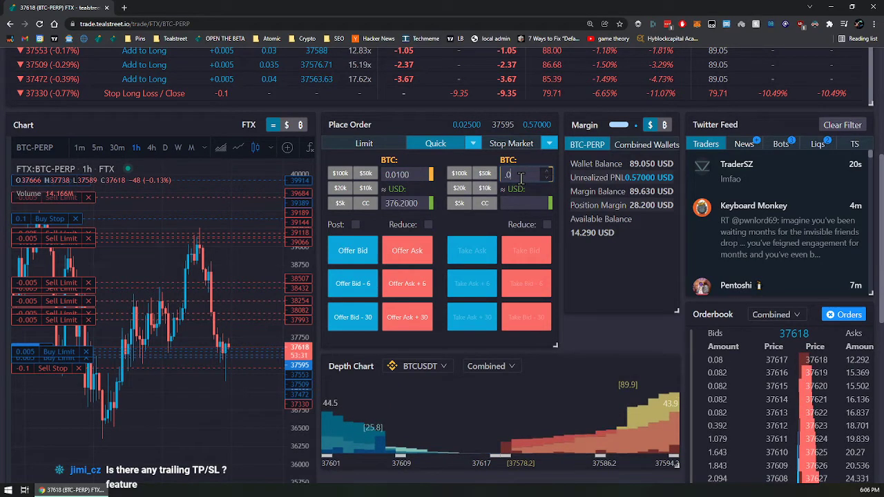
pyautogui.doubleClick(394, 175)
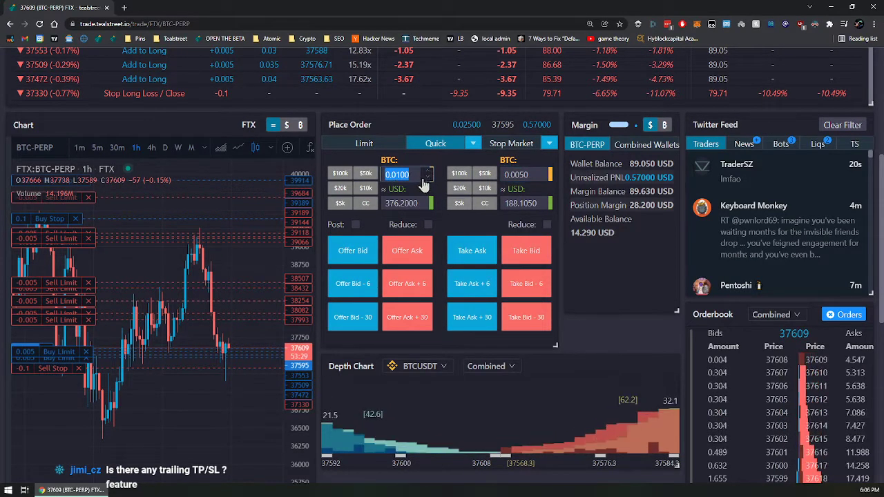
pyautogui.write('0.005')
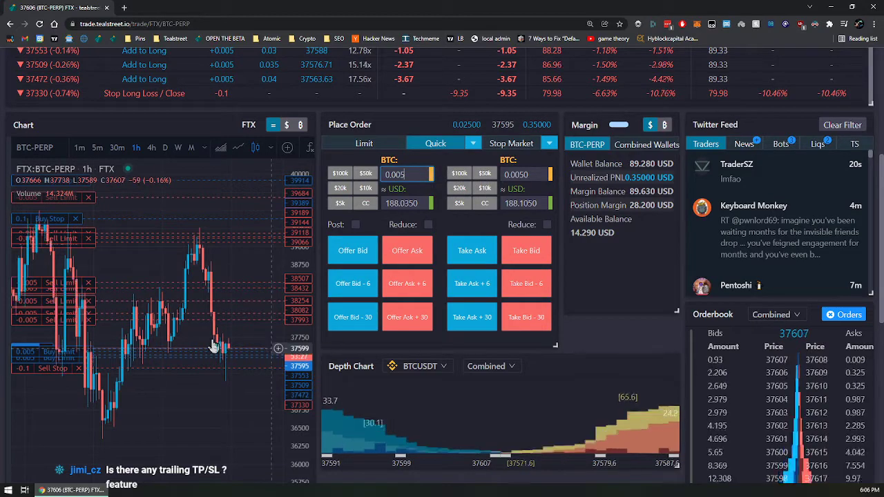
# Step: Submit three 0.005 BTC quick limit orders a few ticks around the market price
pyautogui.scroll(3, 658, 306)
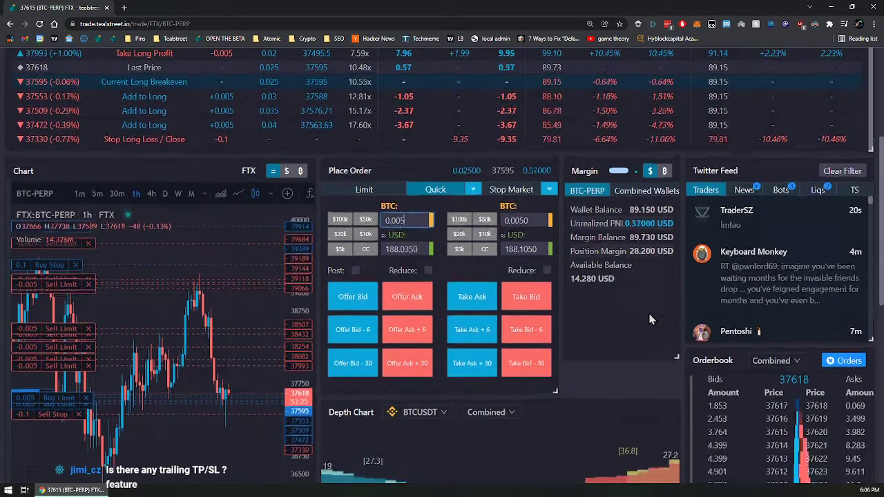
pyautogui.click(415, 379)
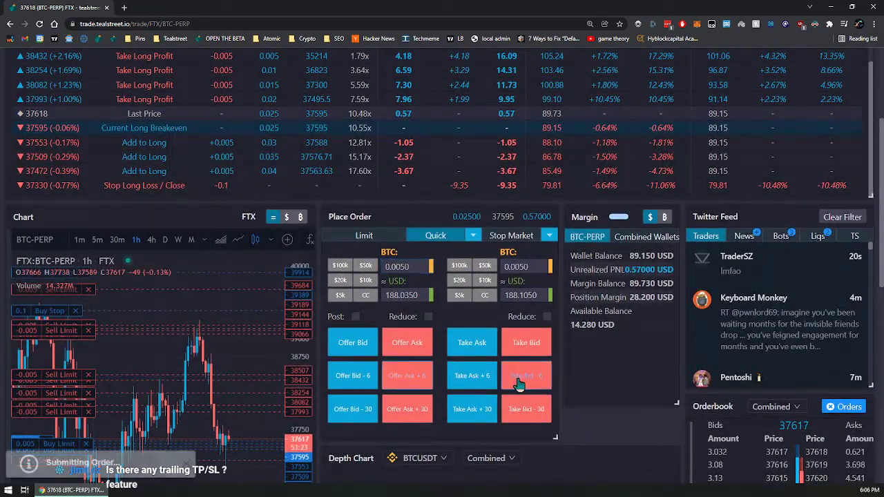
pyautogui.click(375, 382)
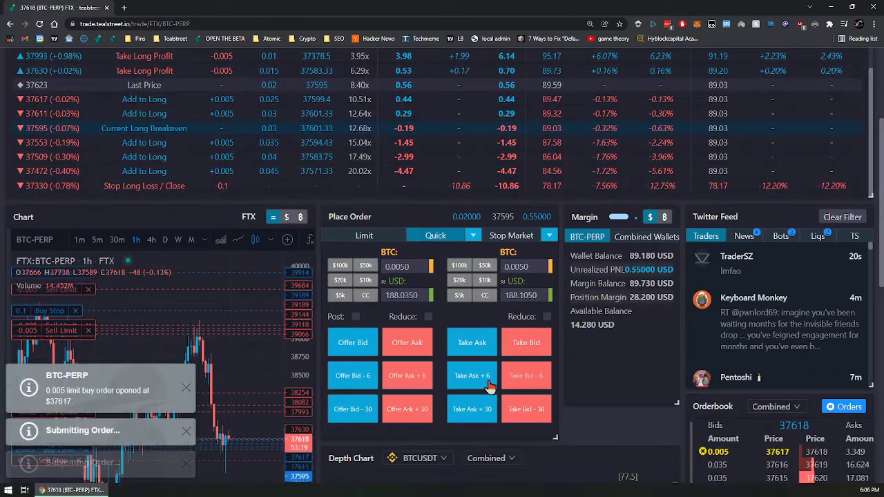
pyautogui.click(476, 375)
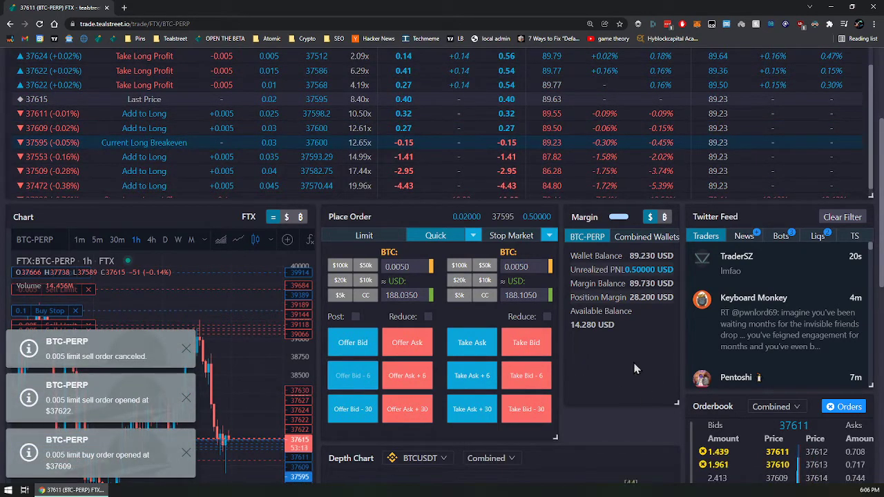
pyautogui.scroll(2, 636, 369)
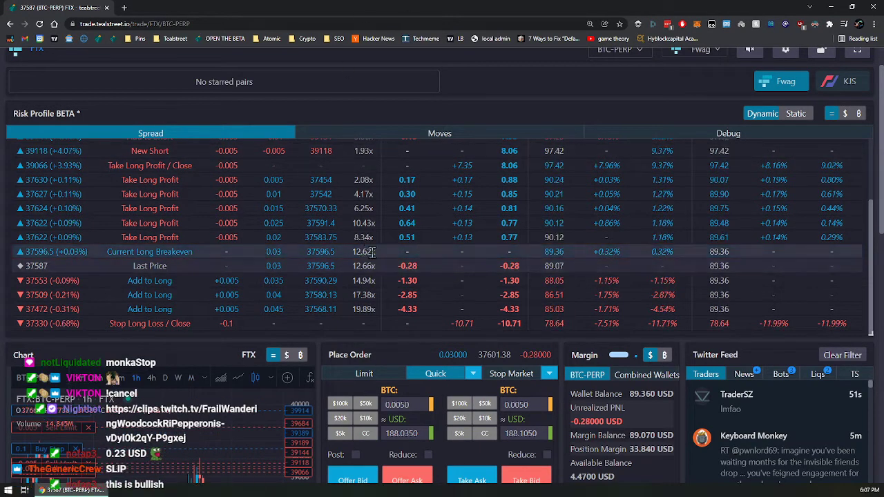
# Step: Raise the resting 0.005 BTC buy limits to the market so they fill, making the long 0.045 BTC
pyautogui.scroll(-2, 704, 403)
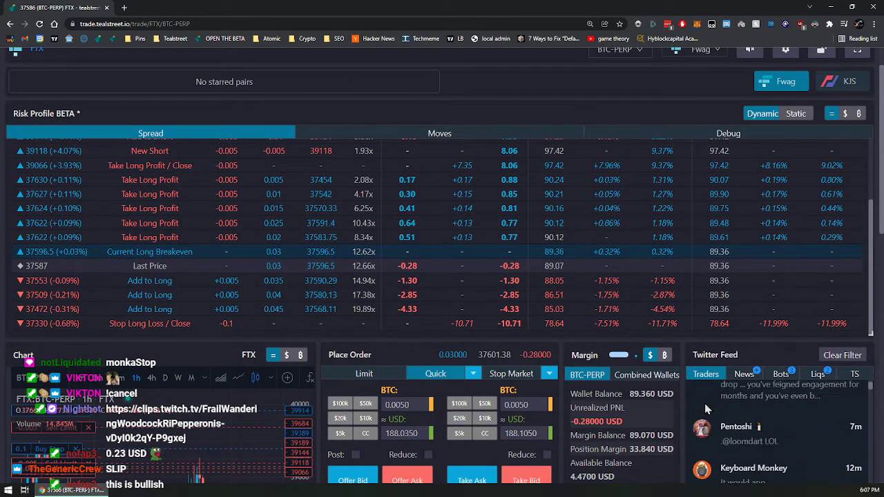
pyautogui.scroll(-3, 544, 392)
pyautogui.moveTo(60, 403); pyautogui.dragTo(228, 439)
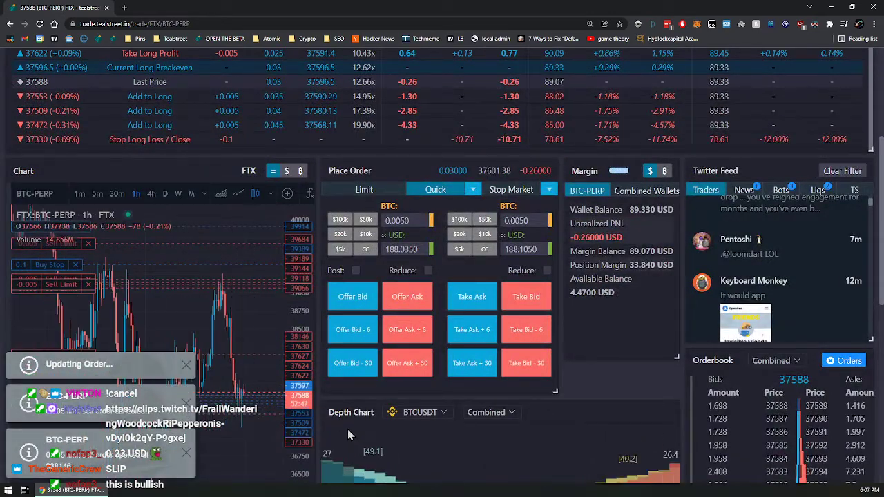
pyautogui.scroll(-3, 347, 429)
pyautogui.moveTo(50, 224)
pyautogui.mouseDown()
pyautogui.moveTo(49, 192)
pyautogui.moveTo(49, 220)
pyautogui.mouseUp()
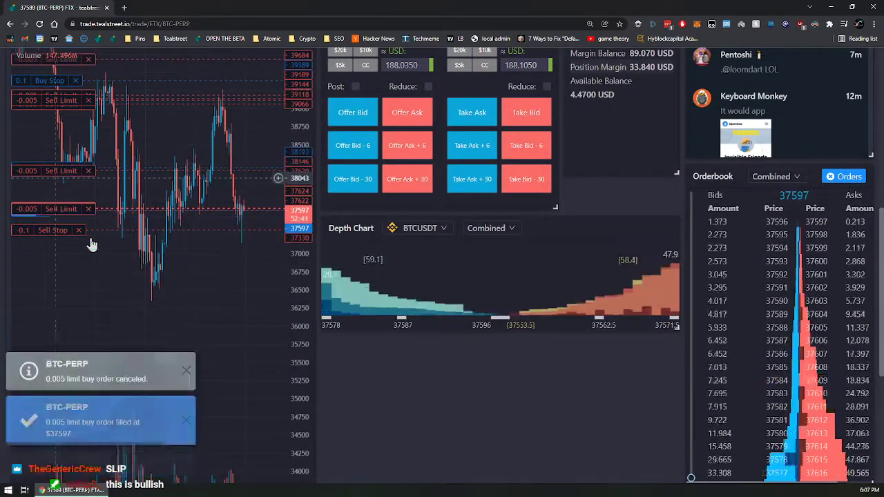
pyautogui.scroll(3, 446, 466)
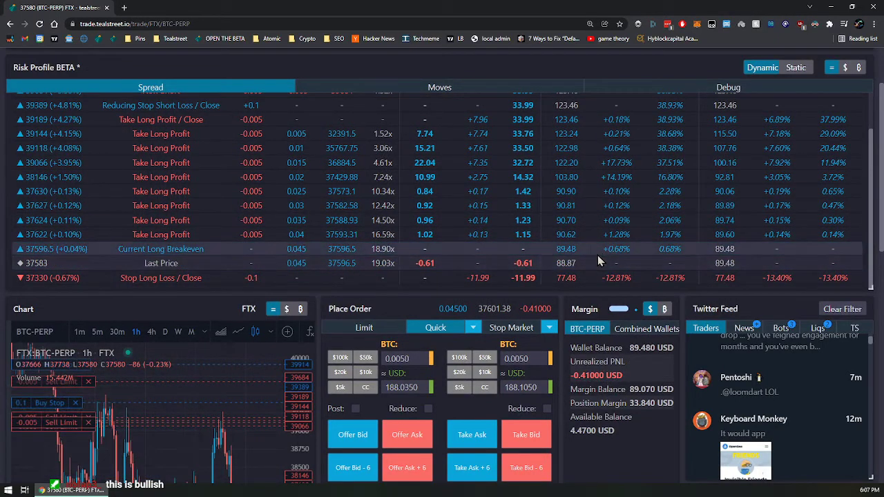
pyautogui.scroll(-2, 540, 279)
pyautogui.scroll(2, 539, 280)
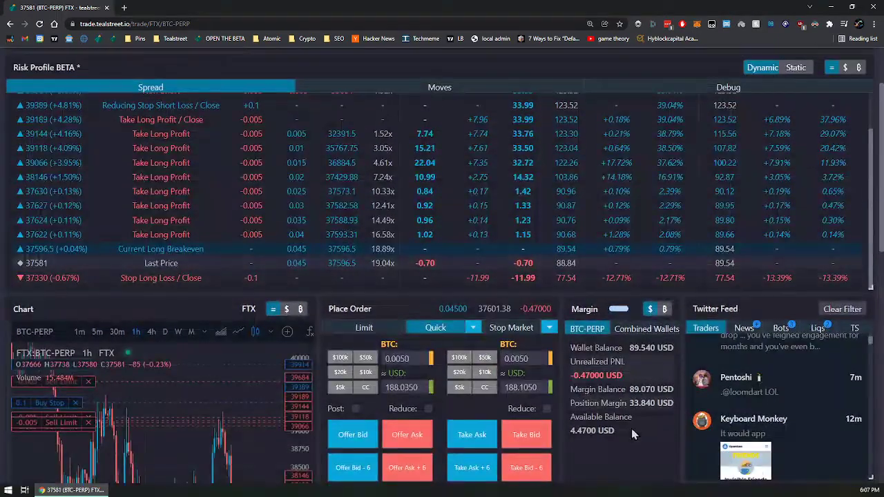
pyautogui.scroll(-3, 653, 442)
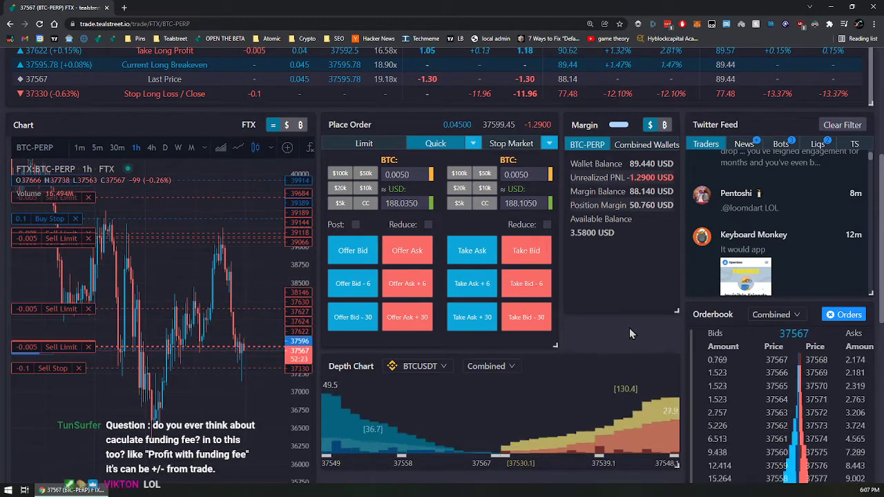
pyautogui.scroll(2, 629, 328)
pyautogui.scroll(1, 642, 332)
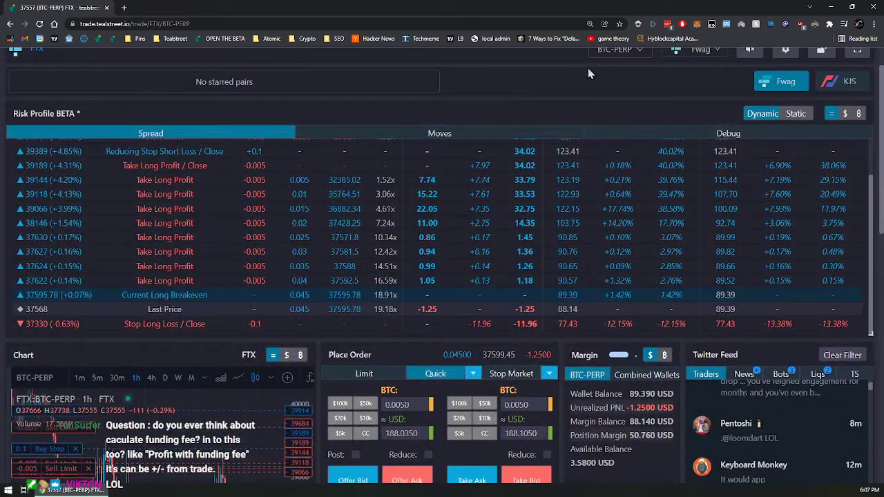
pyautogui.scroll(-1, 592, 77)
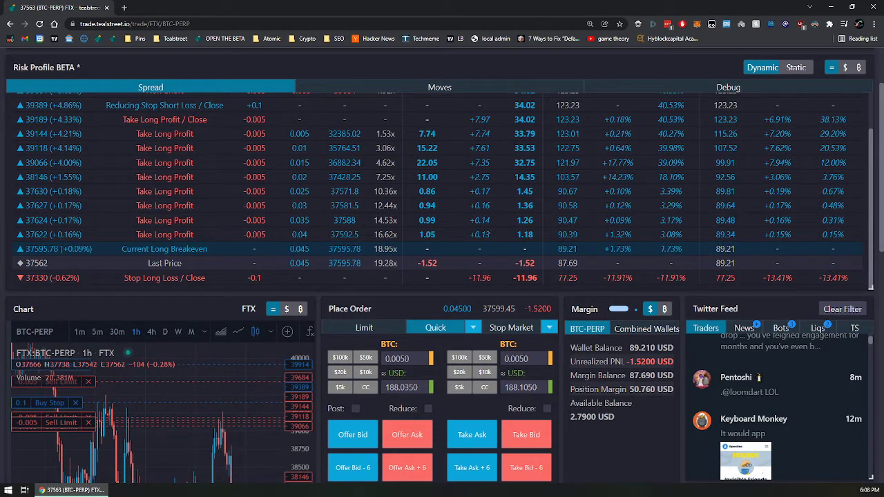
# Step: Lower the 39118 take-profit sell limit to 38598 and confirm its new risk-table row
pyautogui.scroll(-1, 627, 429)
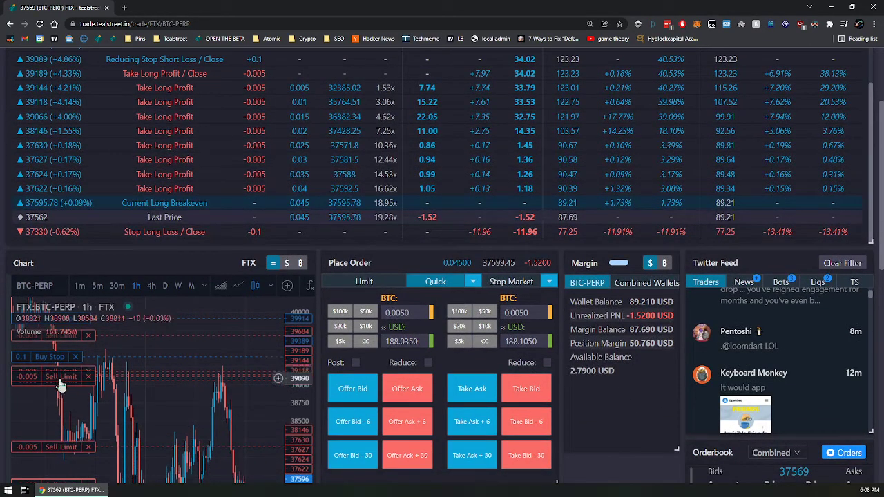
pyautogui.moveTo(66, 441); pyautogui.dragTo(69, 420)
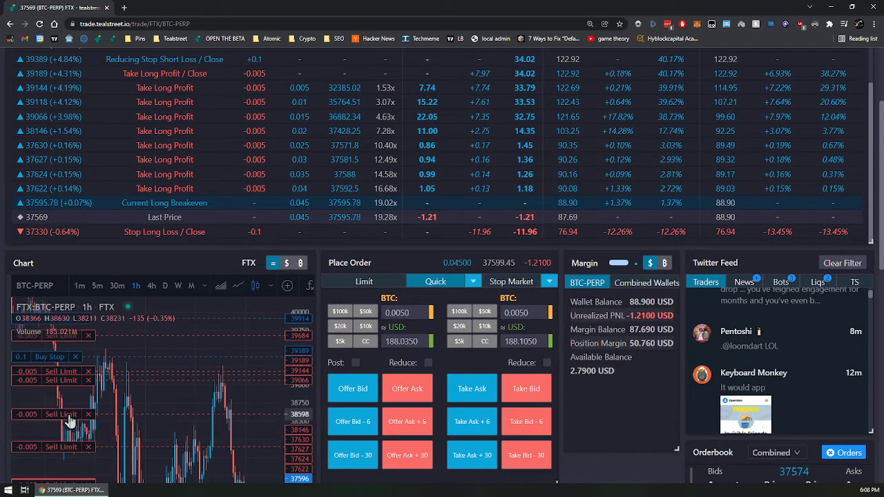
pyautogui.scroll(-1, 159, 364)
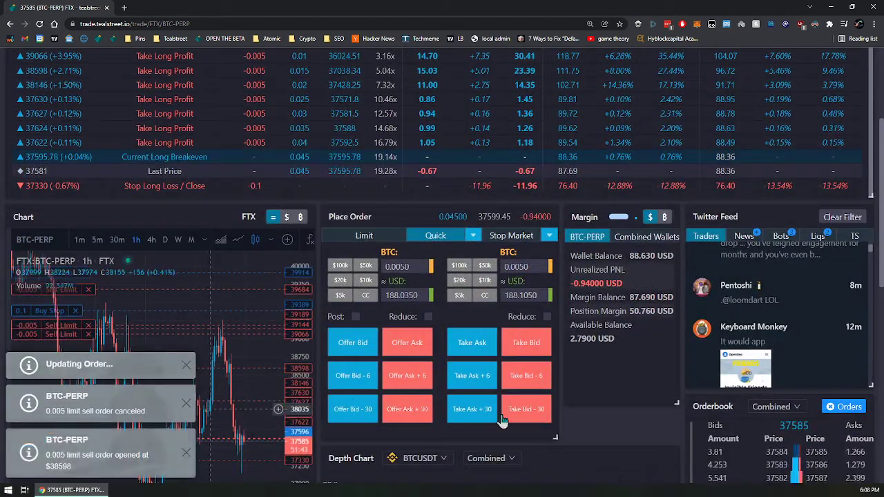
pyautogui.scroll(-2, 404, 391)
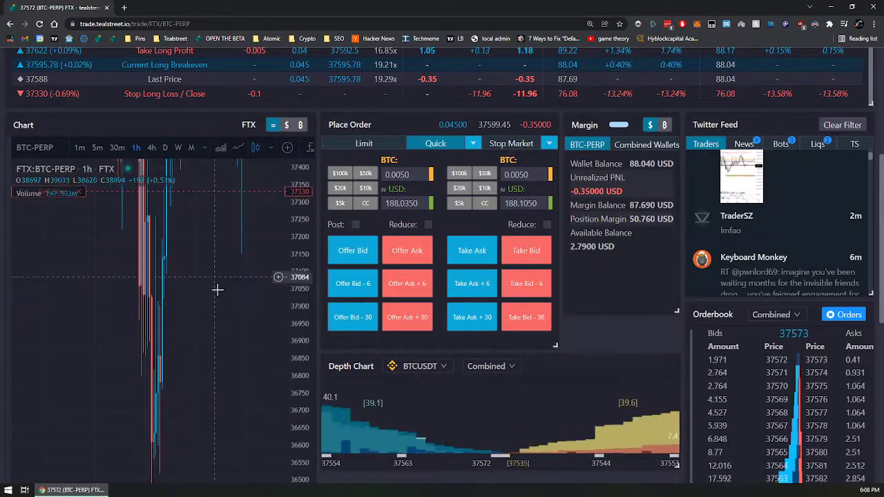
pyautogui.scroll(4, 541, 392)
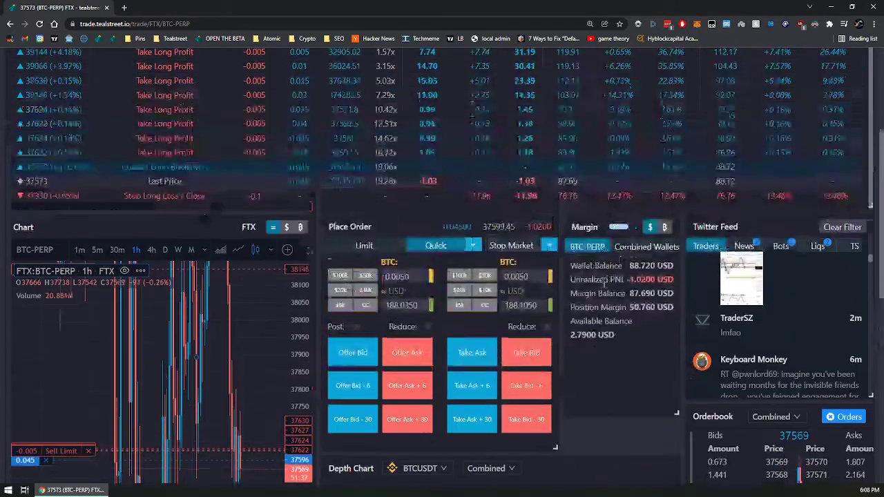
pyautogui.scroll(2, 605, 226)
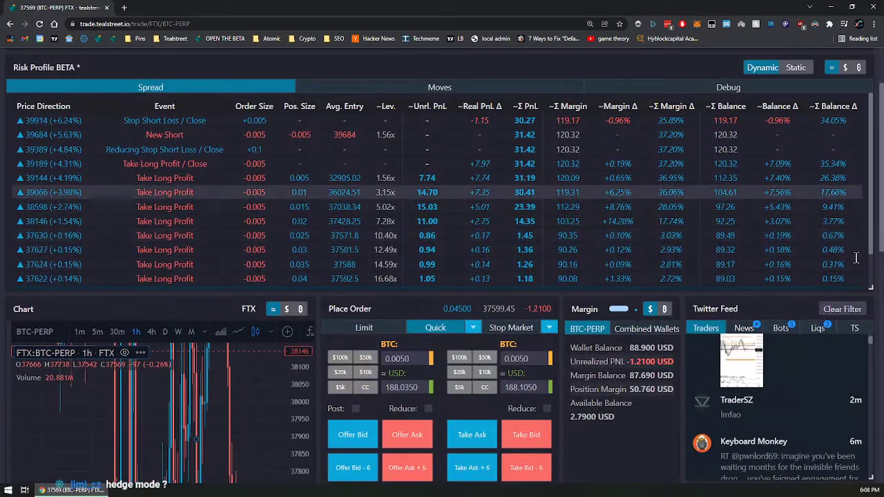
# Step: Enlarge the Risk Profile panel so every row through Stop Long Loss at 37330 is visible
pyautogui.hotkey('ctrl', 'a')
pyautogui.click(872, 289)
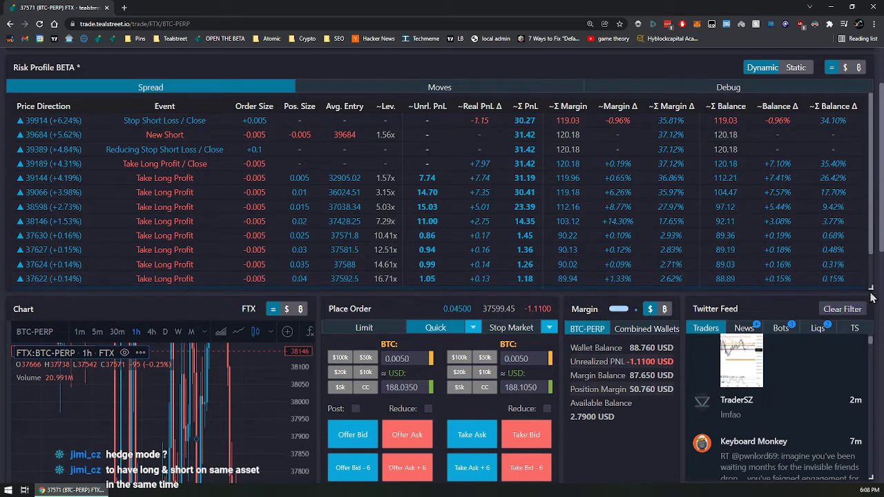
pyautogui.moveTo(874, 291); pyautogui.dragTo(874, 324)
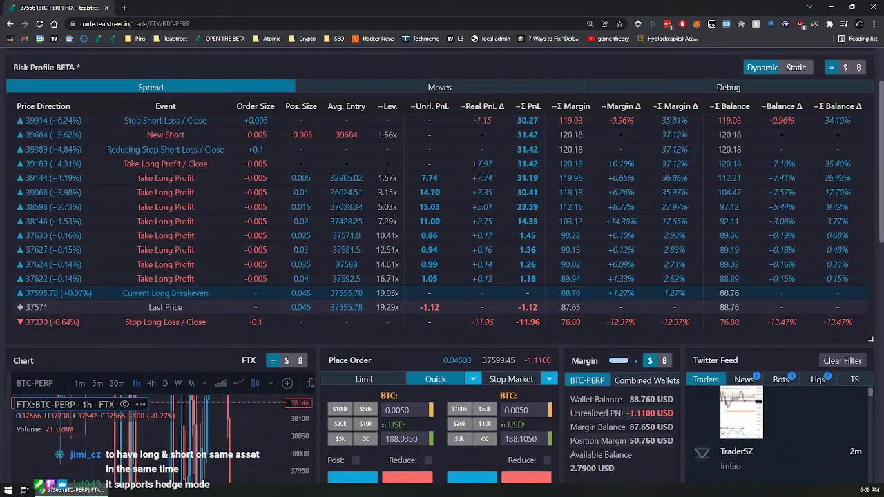
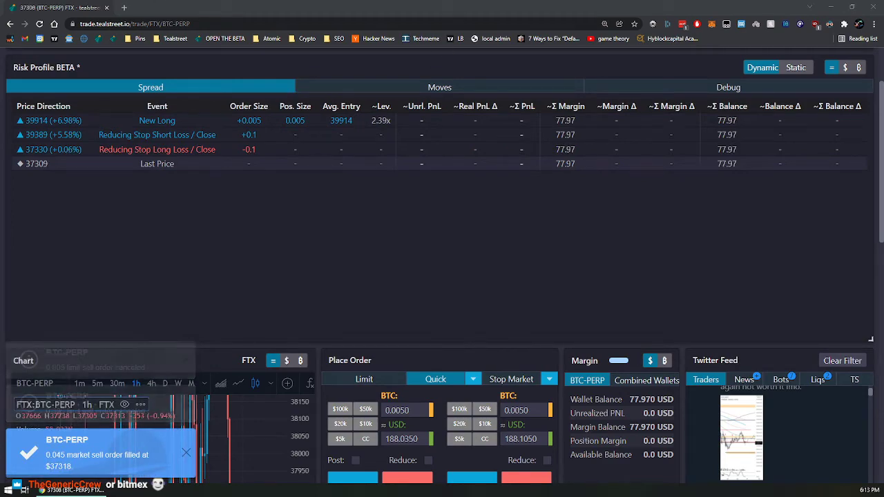
# Step: Cancel all three BTC-PERP stop orders so the Risk Profile shows only the 37344 last price
pyautogui.scroll(-5, 295, 321)
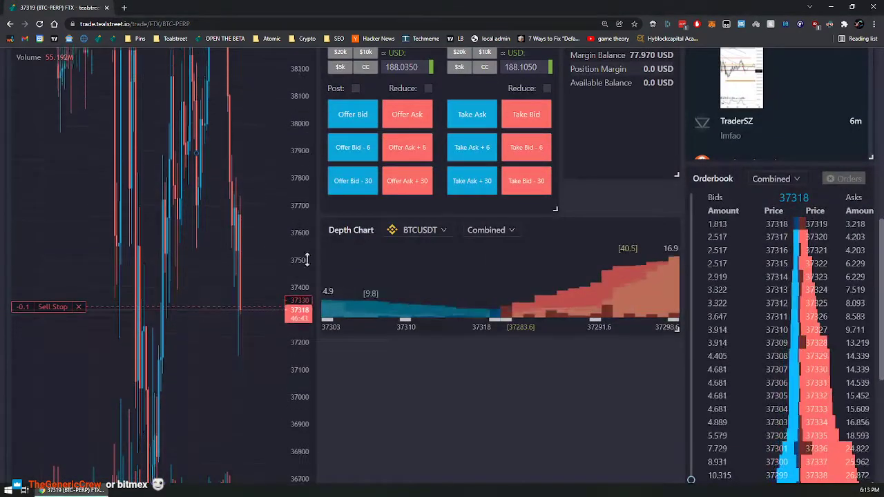
pyautogui.scroll(4, 507, 462)
pyautogui.scroll(3, 508, 461)
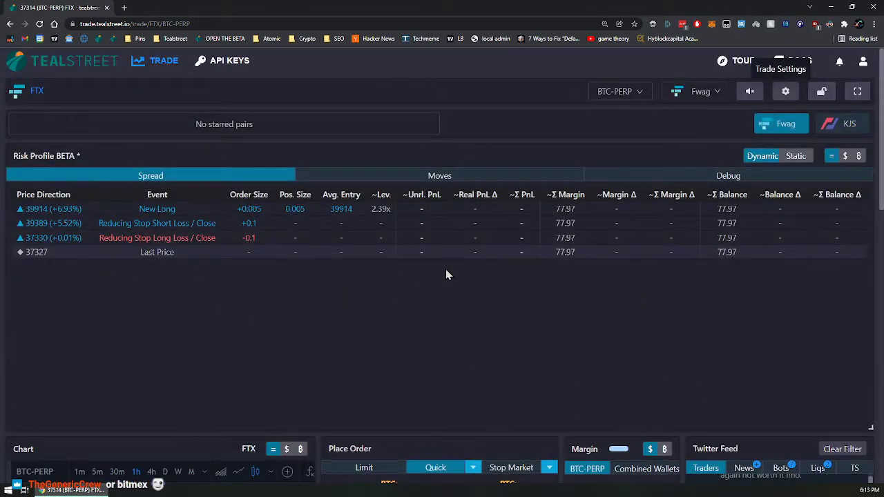
pyautogui.scroll(-5, 323, 287)
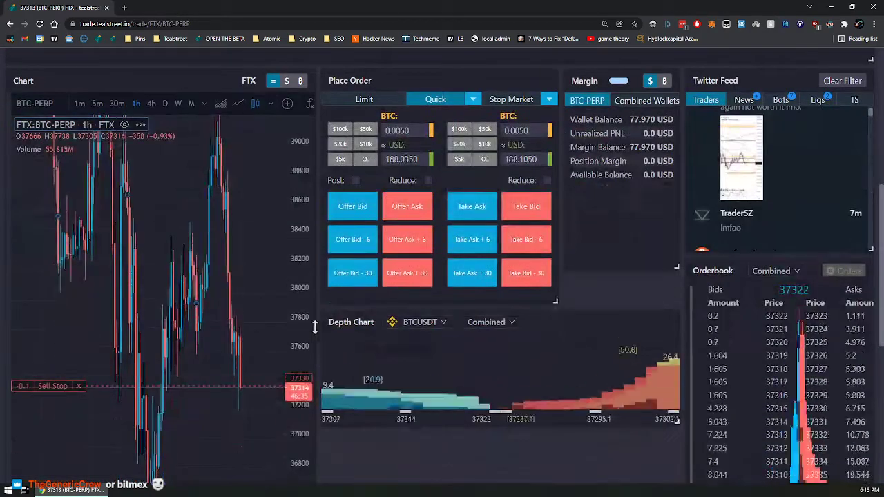
pyautogui.scroll(-3, 606, 424)
pyautogui.click(678, 390)
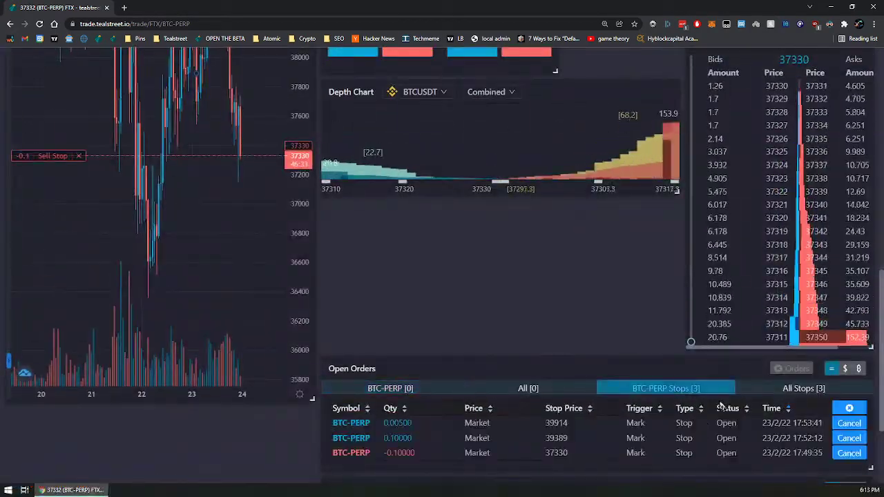
pyautogui.click(836, 414)
pyautogui.scroll(9, 454, 301)
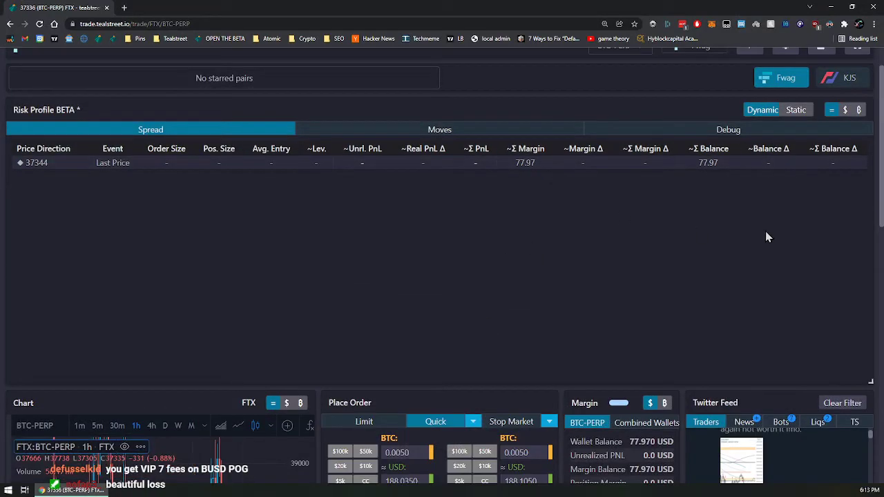
# Step: Show the Risk Profile's Moves table of ±5% price moves
pyautogui.click(424, 131)
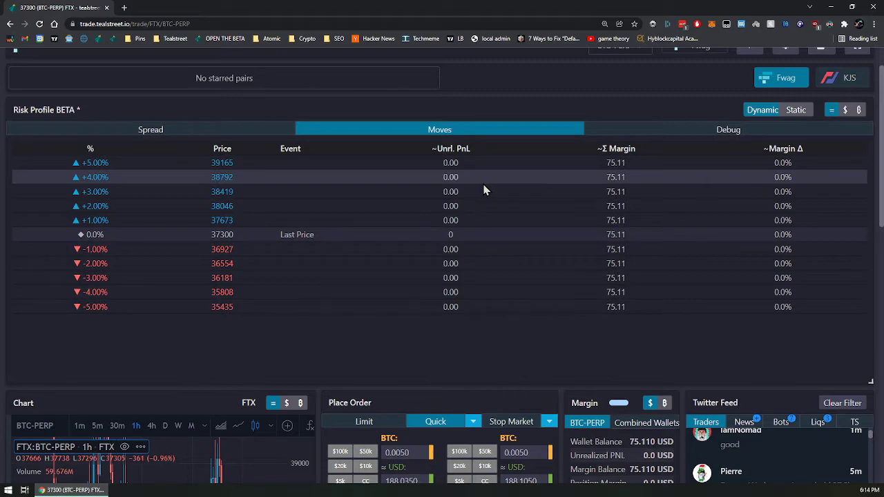
pyautogui.scroll(-3, 673, 369)
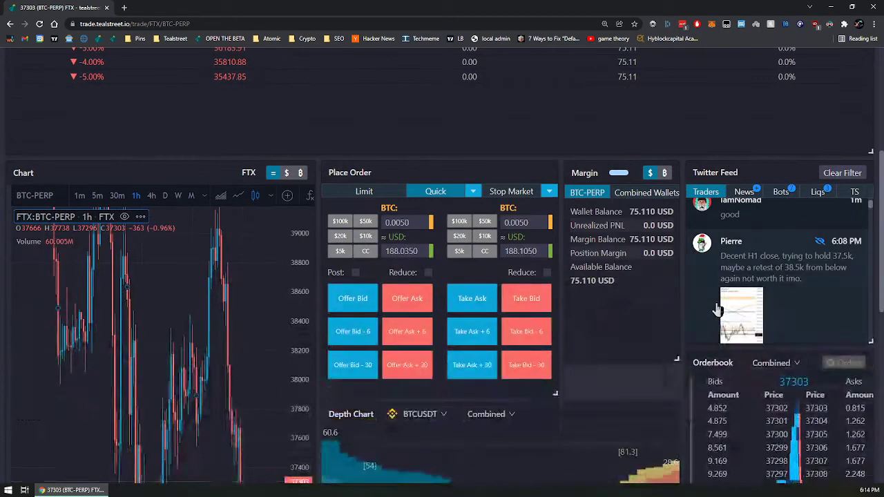
pyautogui.scroll(4, 718, 309)
pyautogui.scroll(-1, 788, 276)
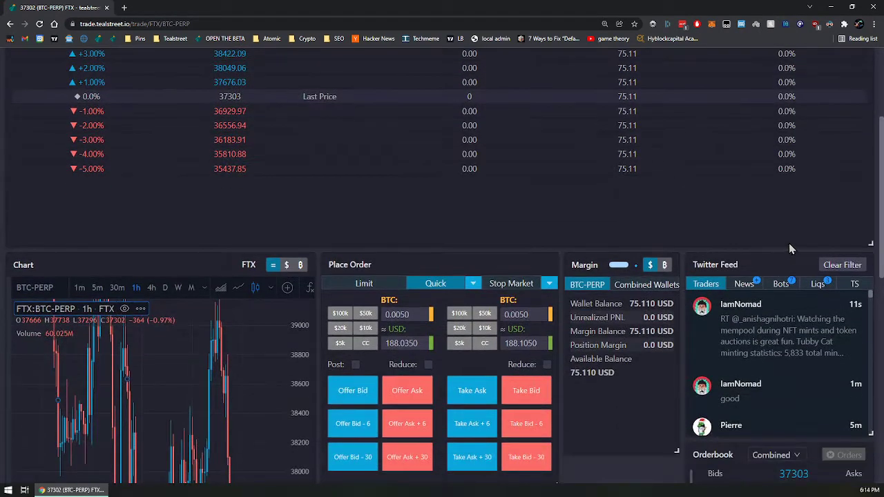
pyautogui.scroll(-2, 861, 213)
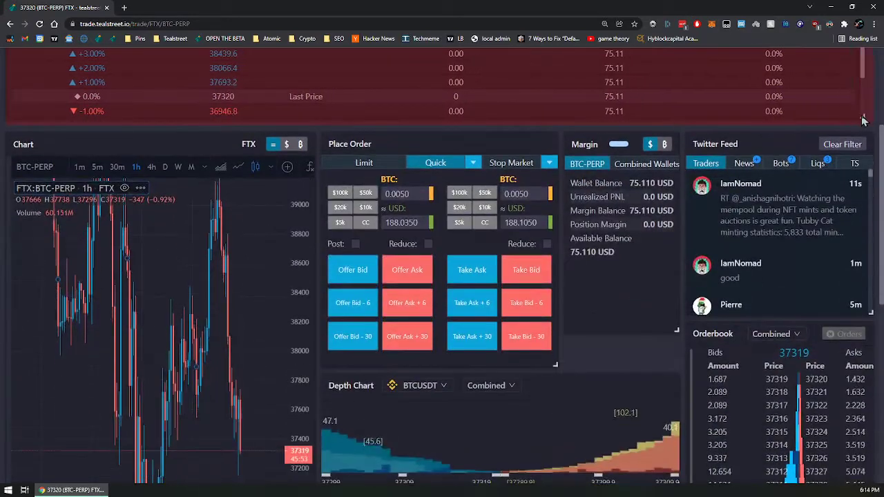
pyautogui.scroll(3, 862, 120)
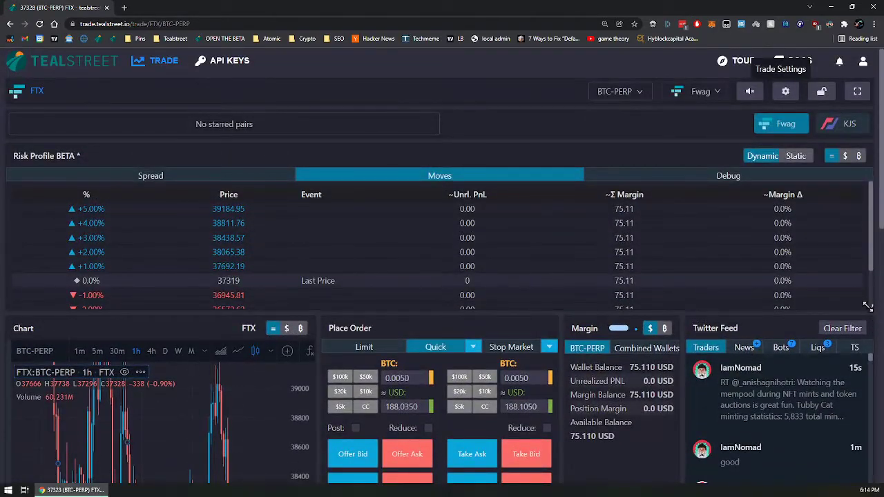
# Step: Make the Risk Profile panel slightly shorter by raising its bottom edge
pyautogui.moveTo(868, 306); pyautogui.dragTo(869, 289)
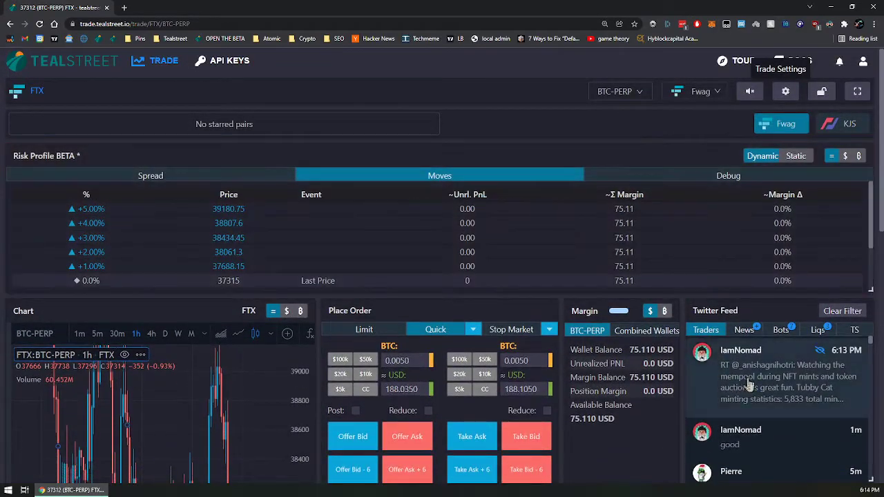
pyautogui.scroll(-1, 750, 386)
pyautogui.scroll(-1, 745, 366)
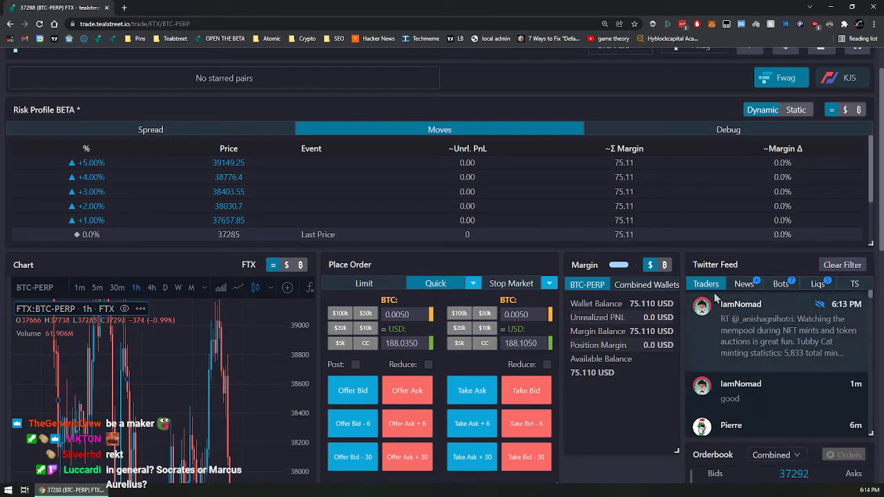
# Step: Switch the Twitter Feed to News and scroll through the news tweets
pyautogui.click(741, 285)
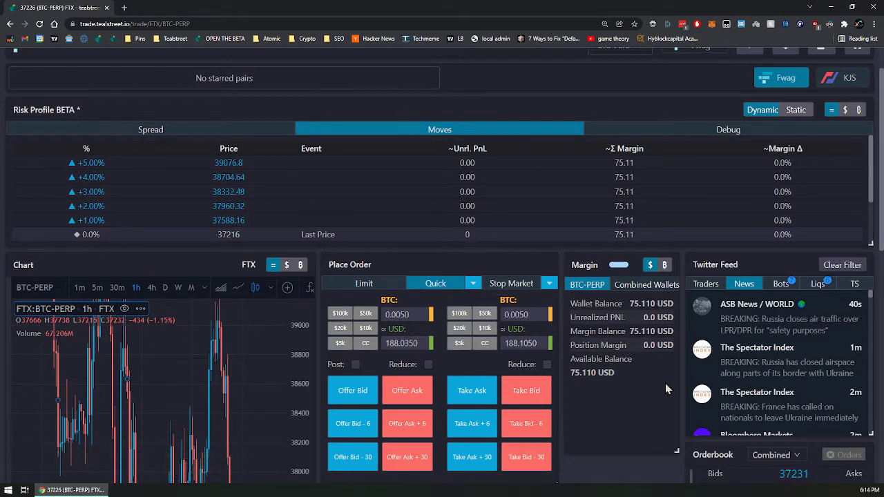
pyautogui.moveTo(784, 308)
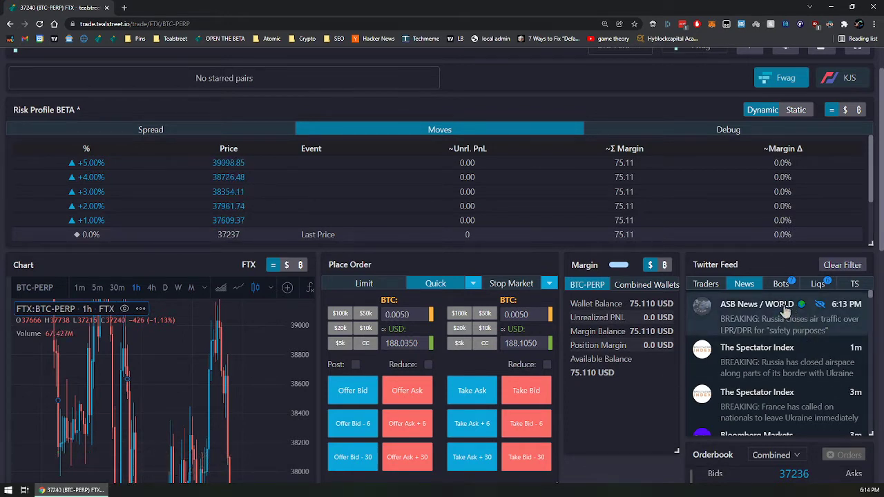
pyautogui.scroll(-1, 791, 377)
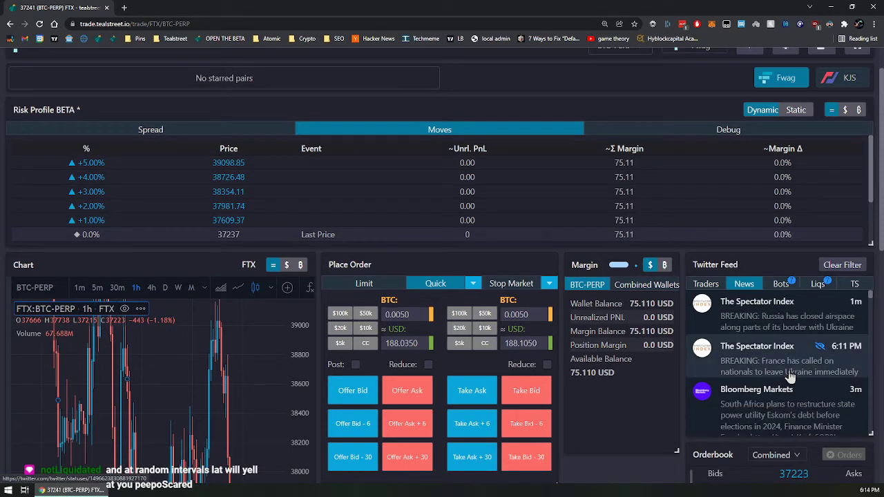
pyautogui.scroll(-2, 794, 380)
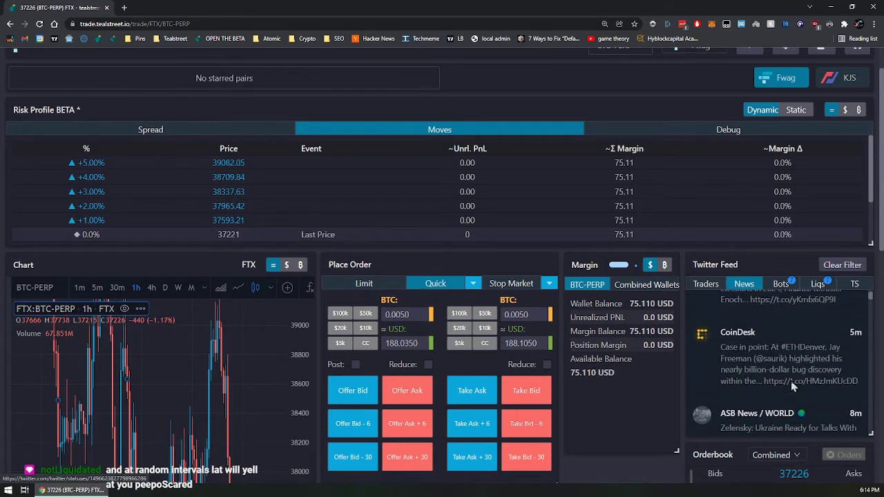
pyautogui.scroll(6, 788, 390)
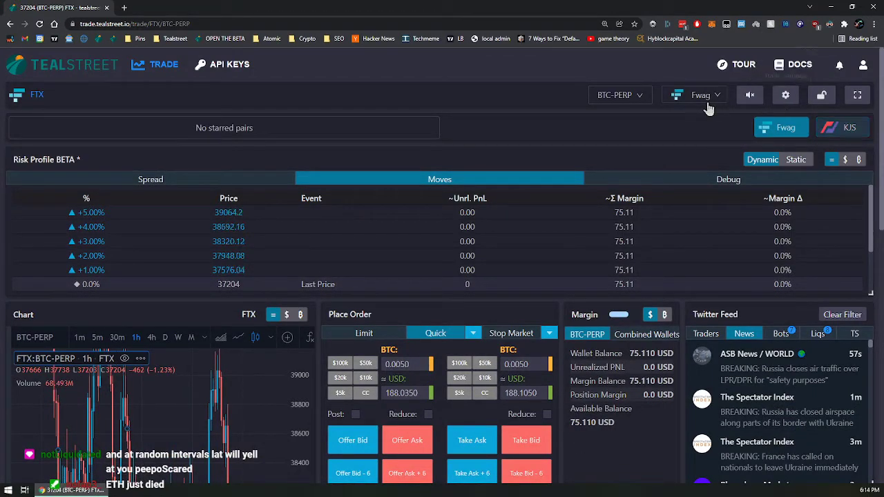
# Step: Change the trading market to FTX ETH-PERP, found by searching 'eth' in the markets list
pyautogui.click(633, 109)
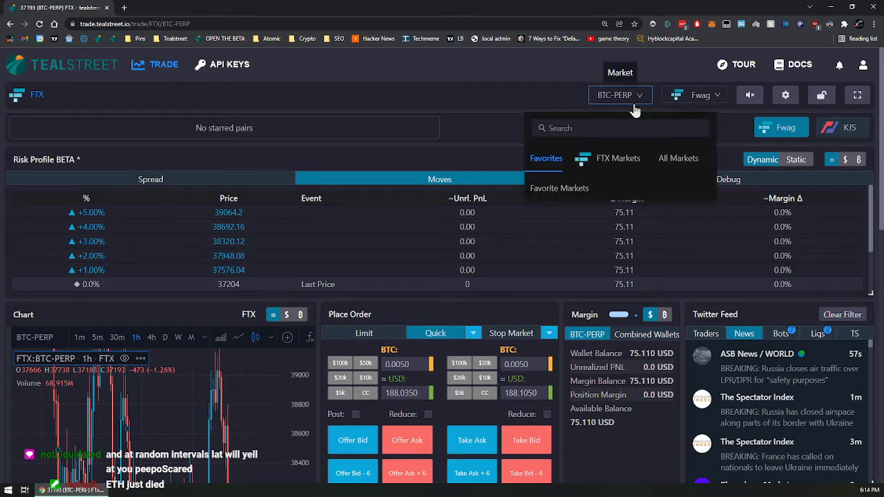
pyautogui.click(626, 164)
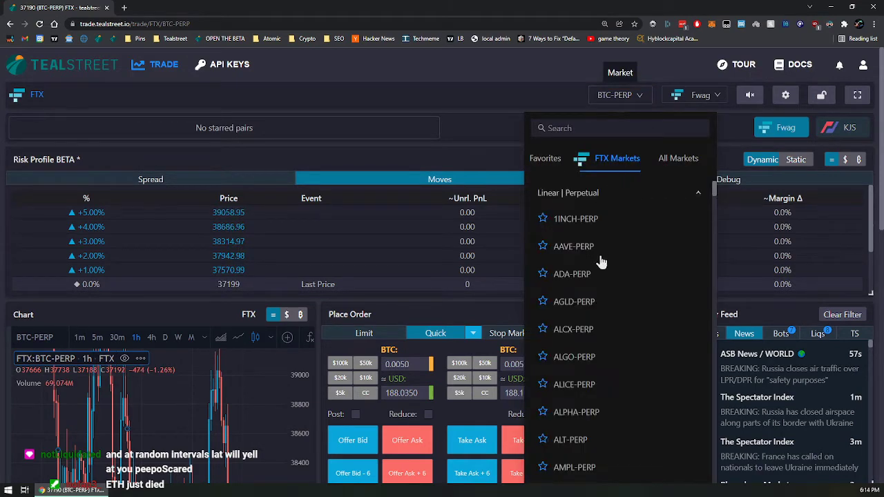
pyautogui.scroll(-3, 601, 261)
pyautogui.scroll(3, 601, 259)
pyautogui.scroll(-5, 600, 262)
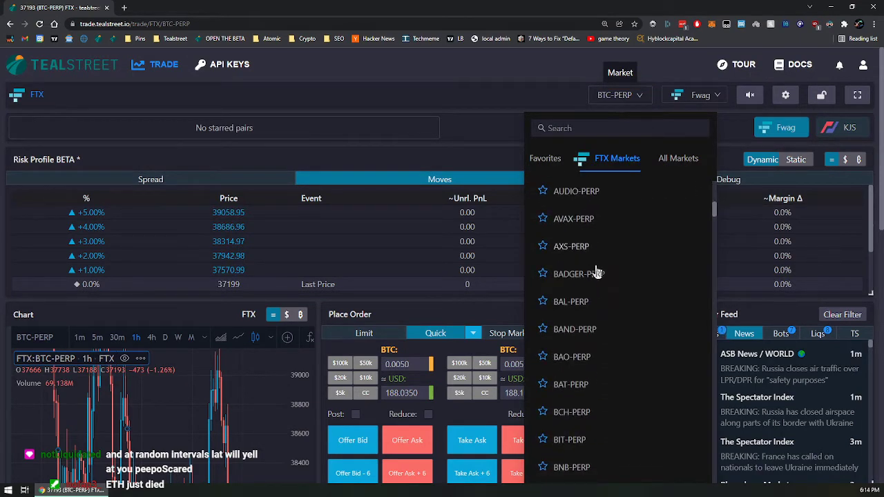
pyautogui.scroll(-7, 598, 274)
pyautogui.click(571, 128)
pyautogui.write('eth')
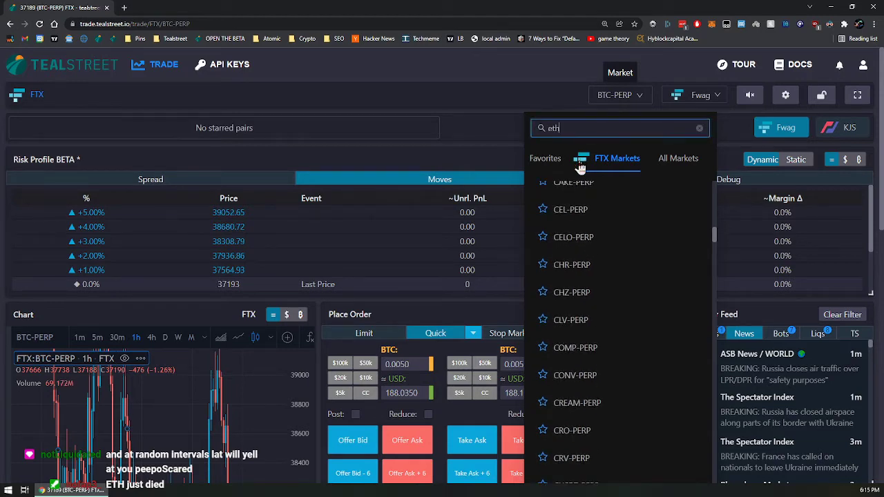
pyautogui.click(584, 224)
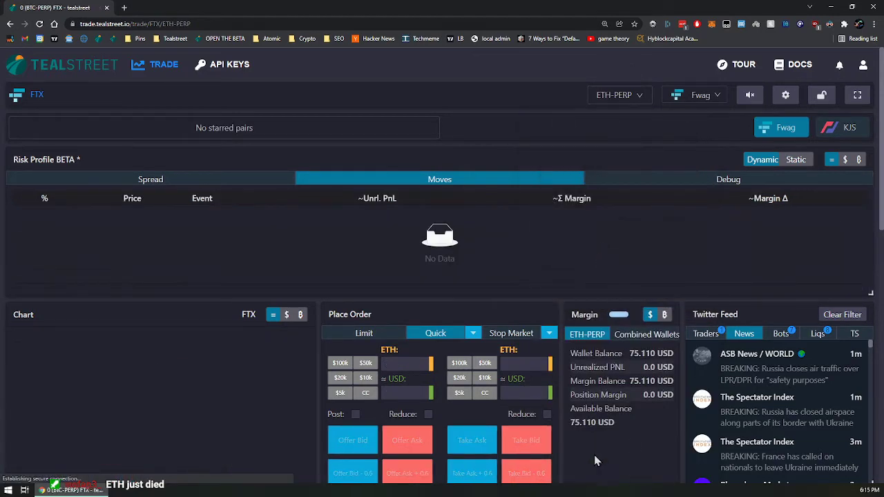
pyautogui.scroll(-4, 594, 454)
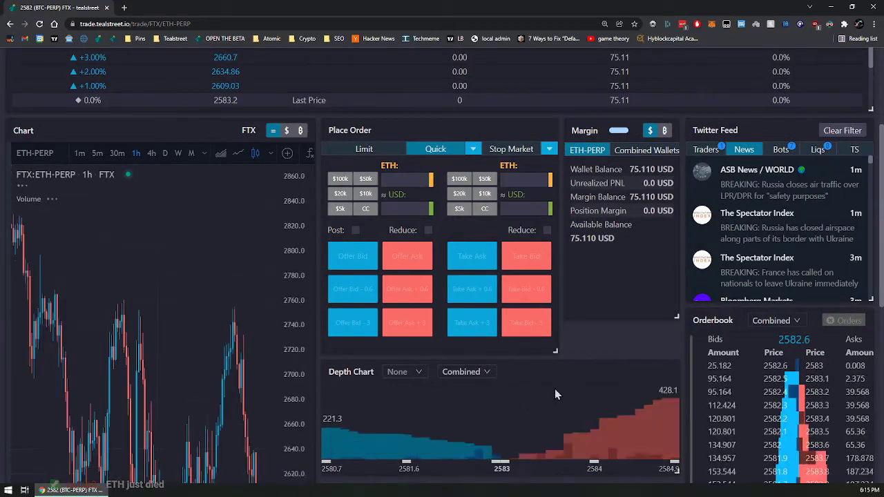
pyautogui.scroll(-2, 556, 395)
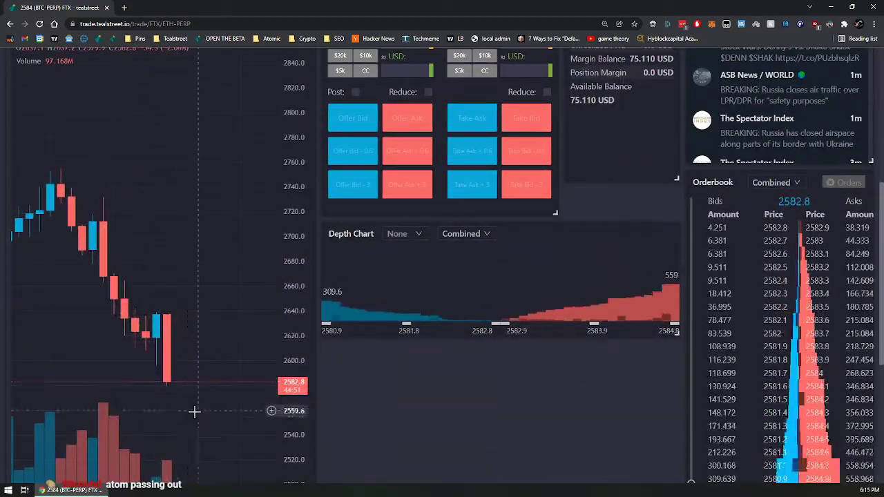
pyautogui.scroll(-5, 201, 410)
pyautogui.scroll(-1, 420, 474)
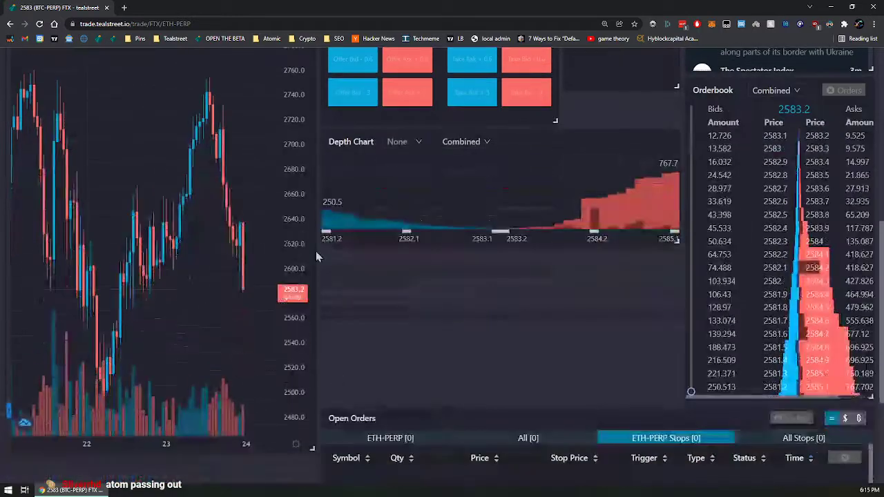
pyautogui.moveTo(270, 184); pyautogui.dragTo(273, 228)
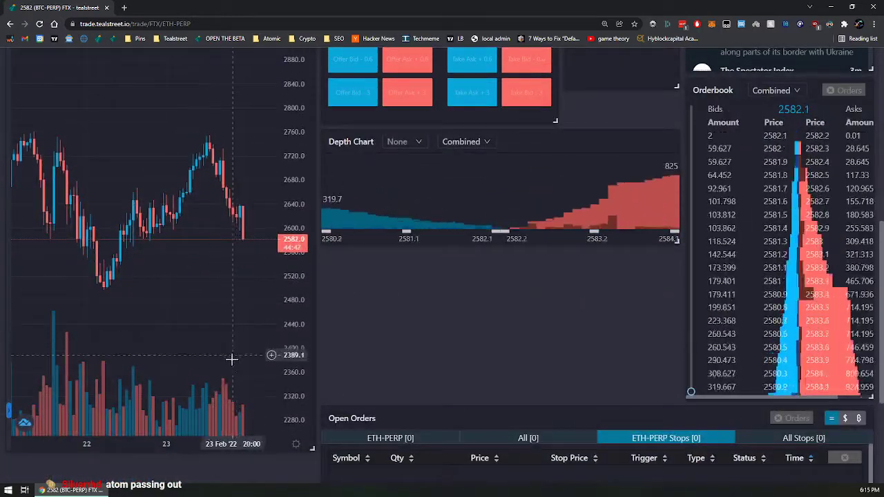
pyautogui.scroll(-5, 232, 360)
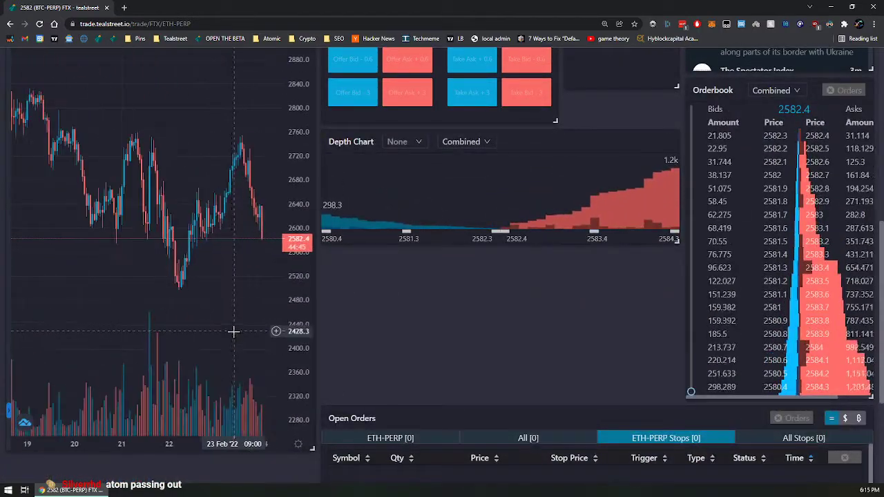
pyautogui.scroll(2, 228, 338)
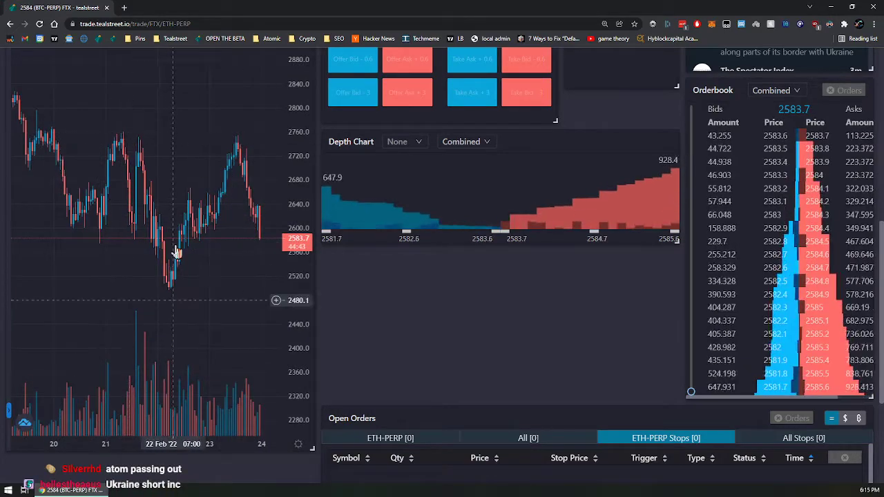
pyautogui.scroll(3, 523, 366)
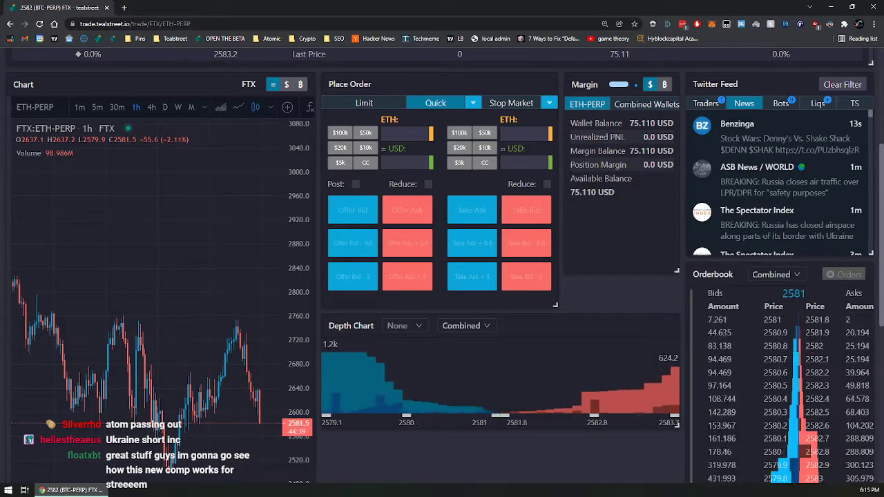
pyautogui.scroll(3, 621, 277)
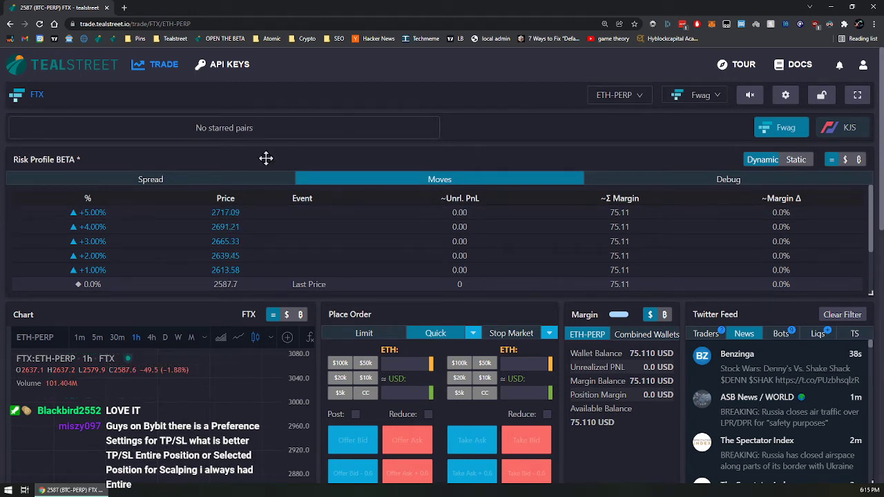
# Step: Show the ETH-PERP Risk Profile's Spread table instead of Moves
pyautogui.click(276, 179)
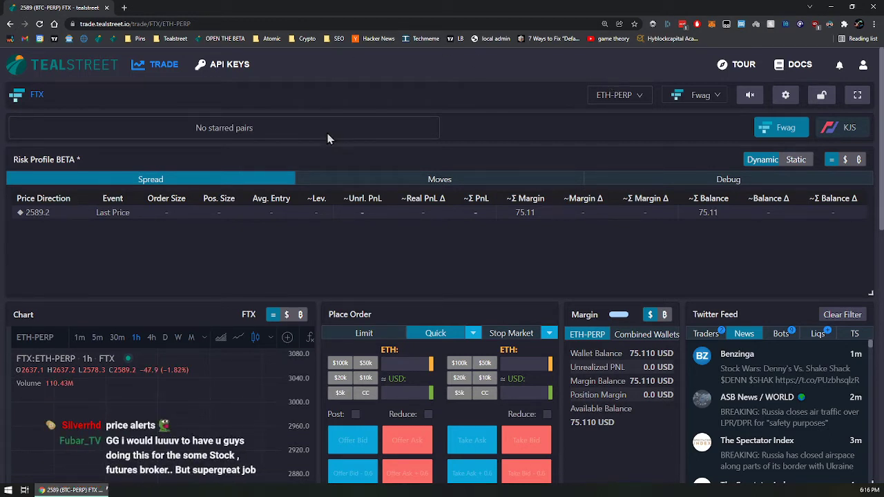
# Step: Enlarge the Risk Profile Moves table to span +5.00% (2710.05) to -5.00% (2451.95)
pyautogui.click(390, 186)
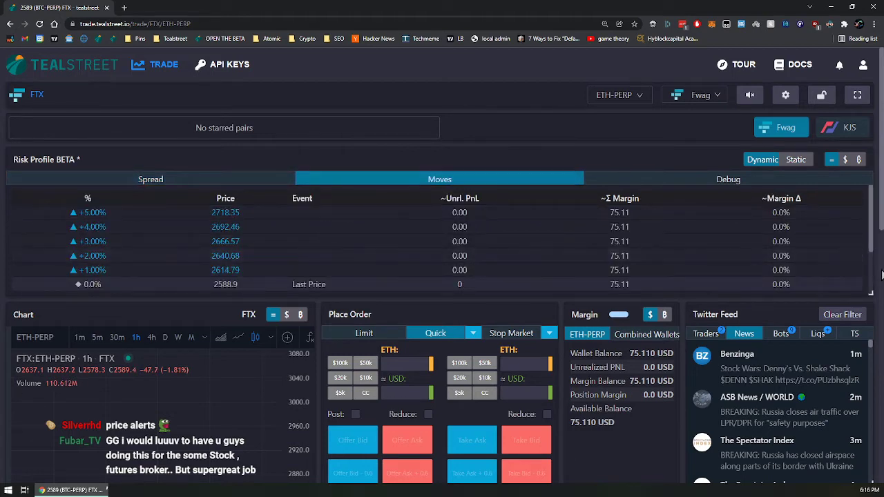
pyautogui.moveTo(871, 293); pyautogui.dragTo(870, 363)
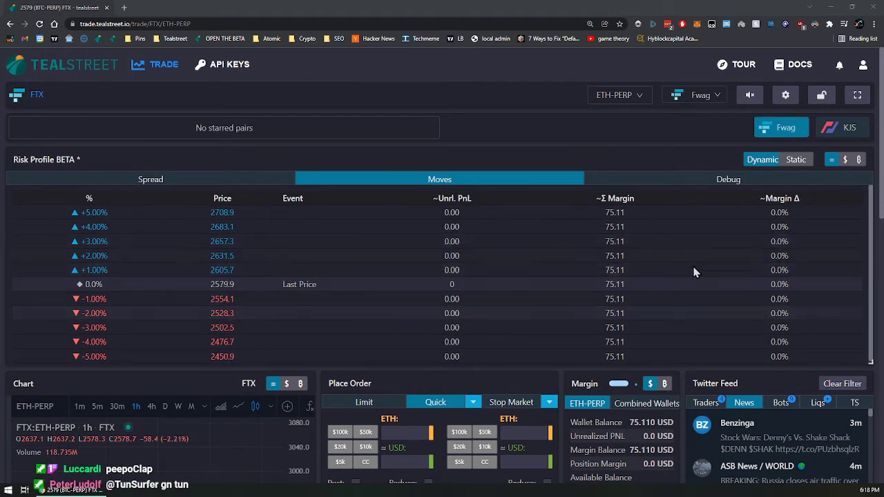
pyautogui.click(217, 183)
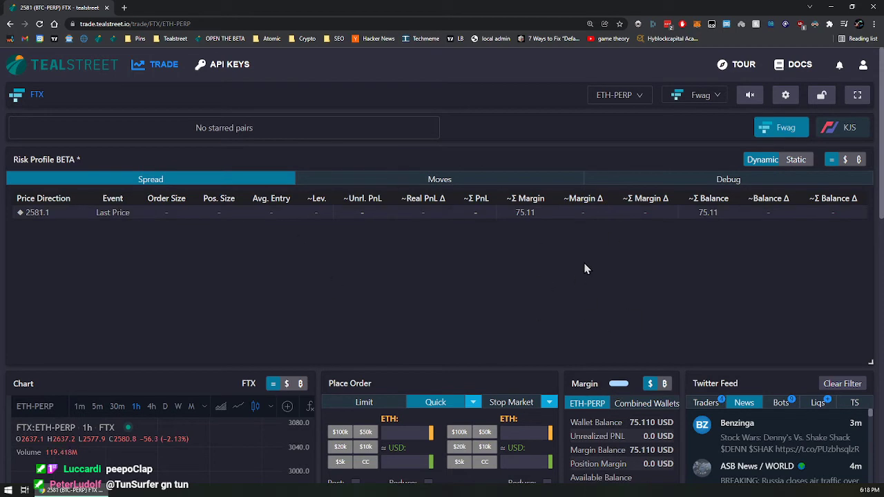
pyautogui.click(509, 182)
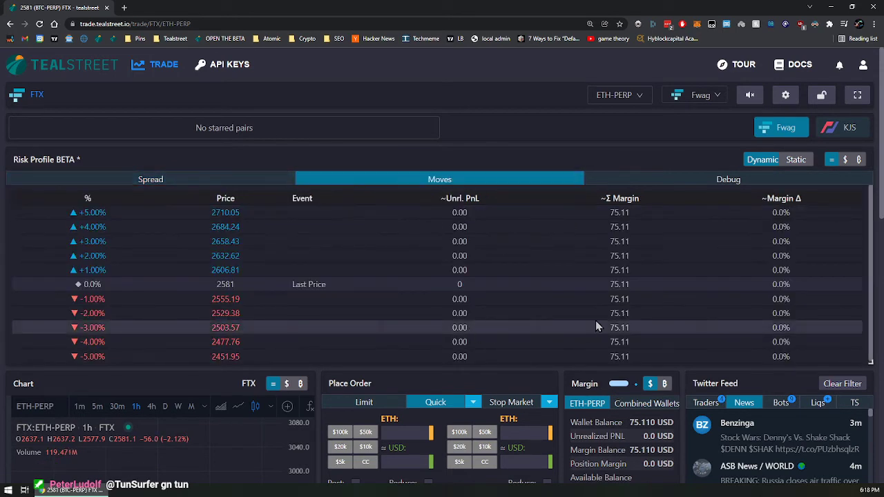